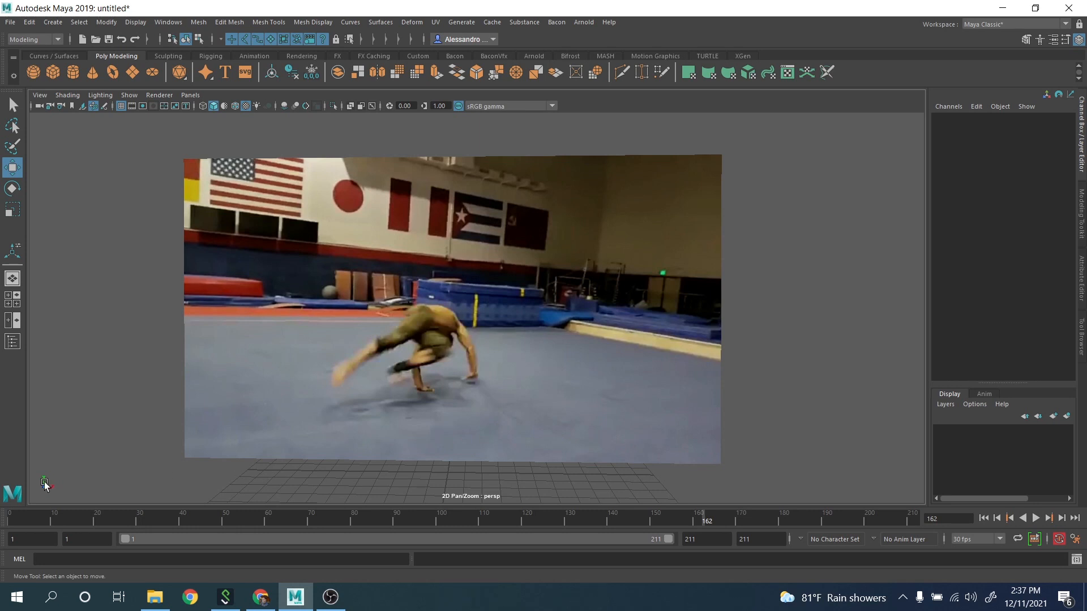
Step: Review the gymnastics footage on the image plane from frame 79 through frame 97, examining the athlete's flip and the camera movement
left_click_drag(13, 521, 348, 514)
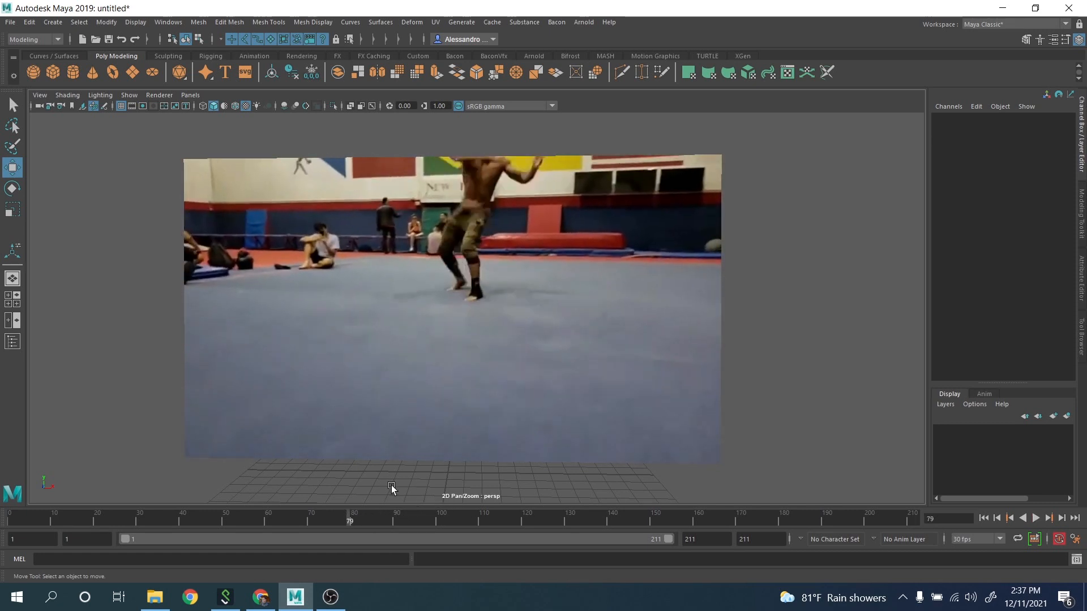
key("alt+v")
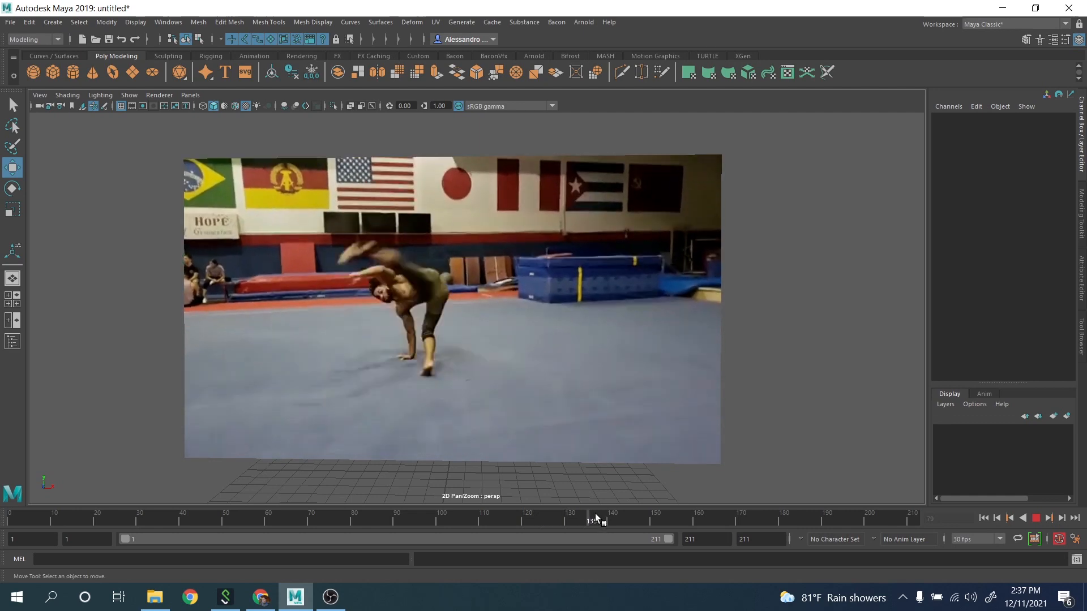
left_click_drag(735, 507, 346, 482)
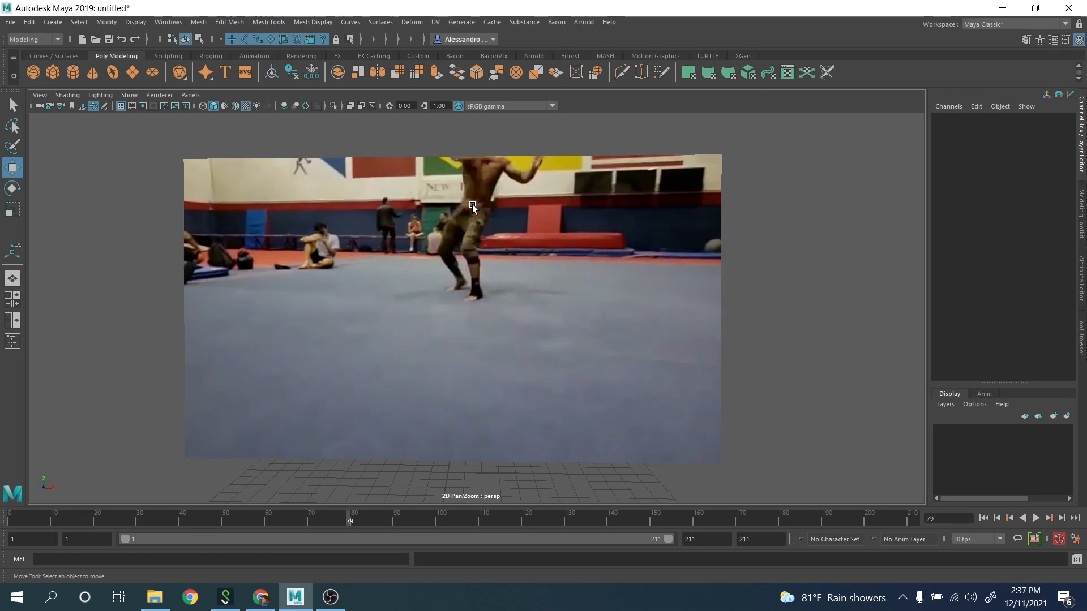
left_click_drag(349, 520, 388, 516)
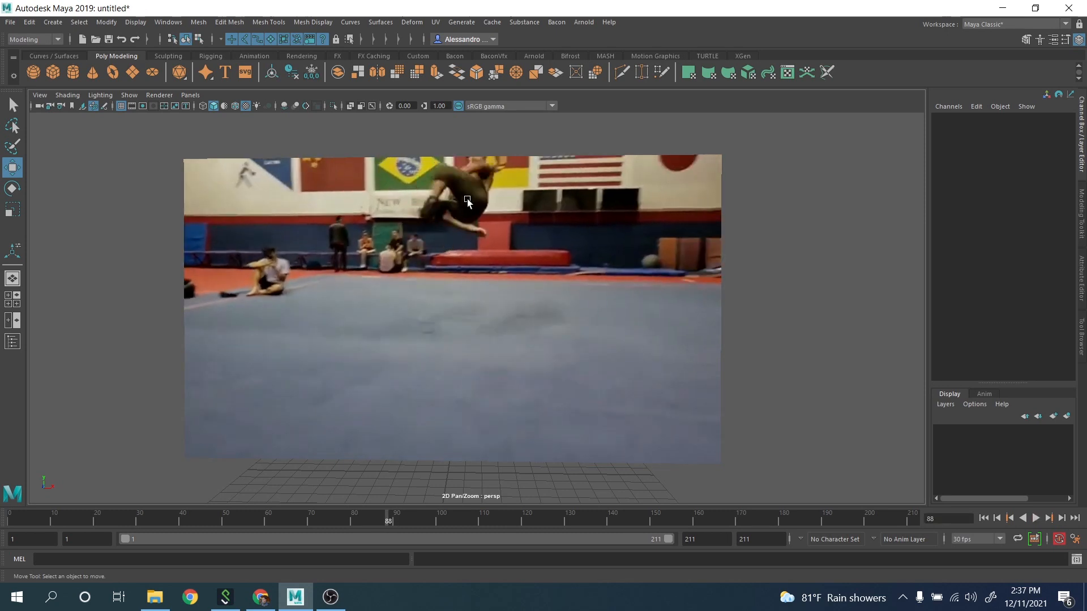
left_click_drag(396, 519, 423, 521)
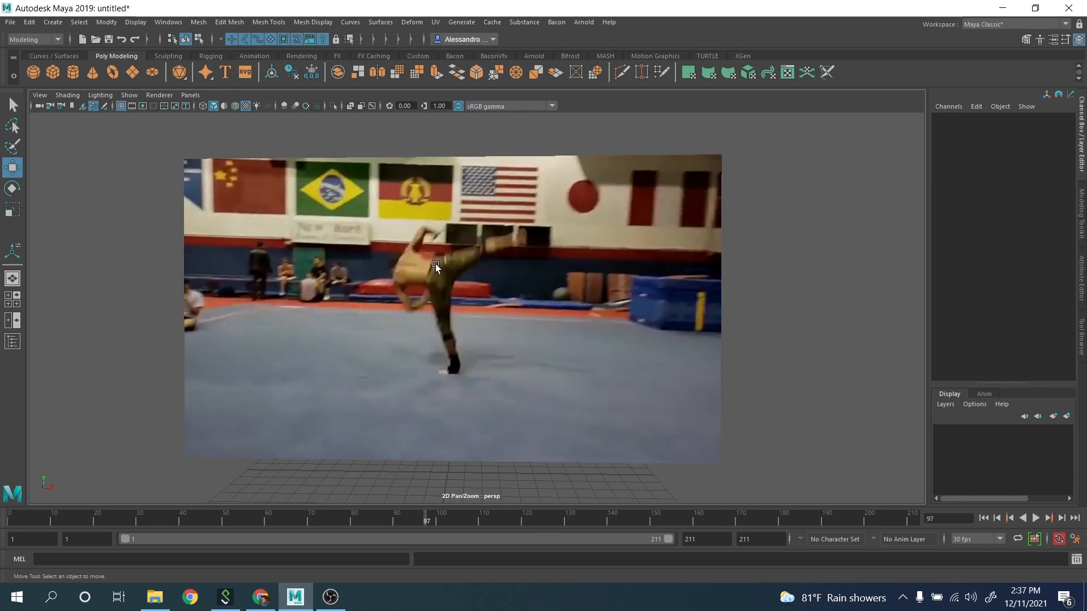
left_click_drag(390, 518, 425, 514)
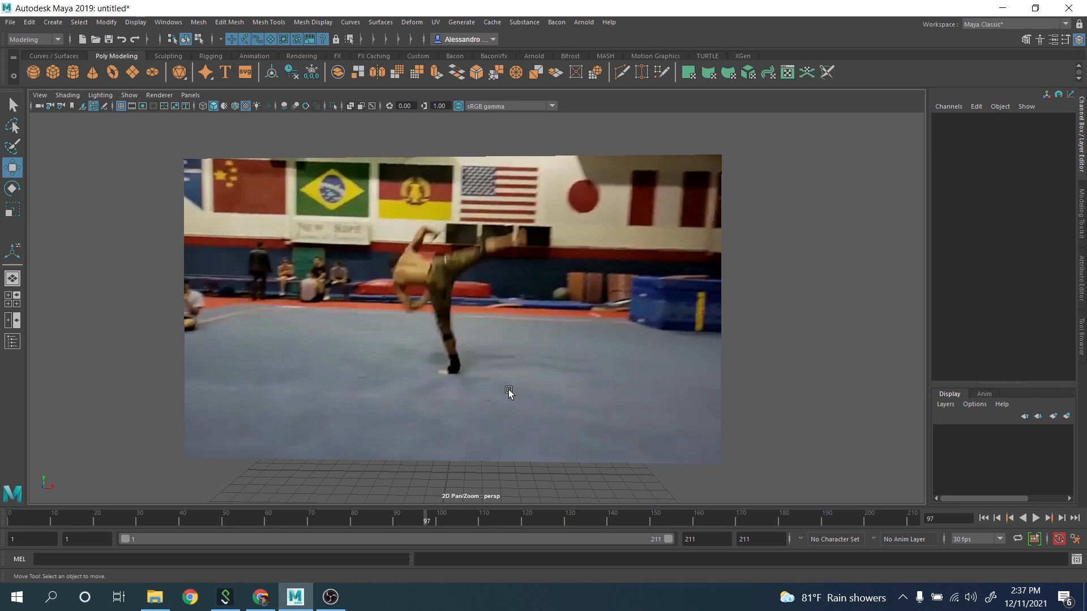
Step: Select the plane that carries the gymnastics video
left_click(494, 365)
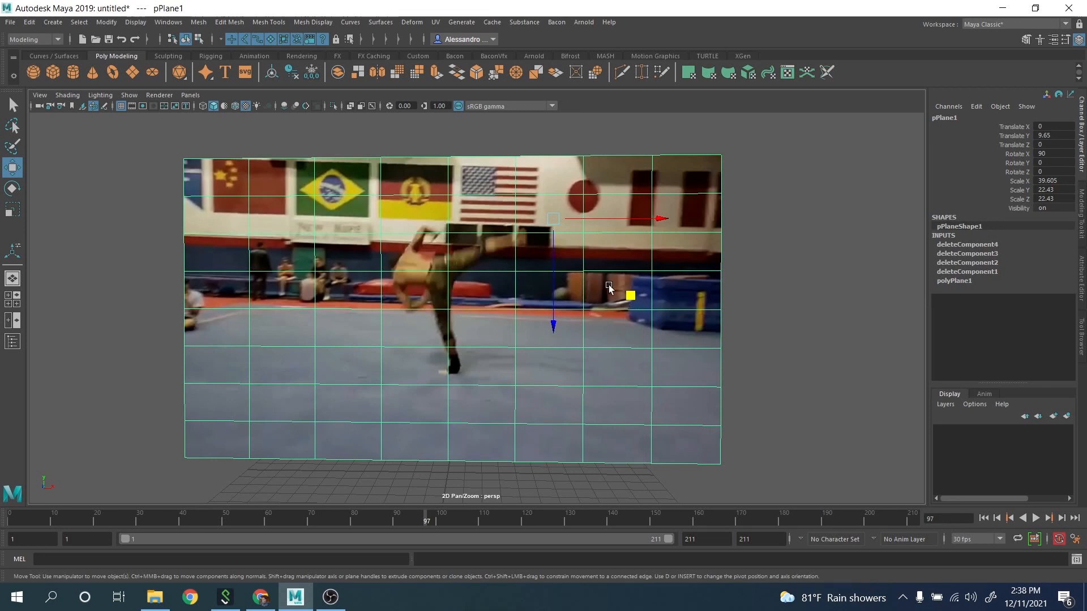
left_click(791, 264)
left_click(572, 258)
Step: Play the footage from frame 1 and step through the moves around frames 41, 46 and 87 to examine the camera drift
left_click_drag(56, 522, 1, 518)
key("alt+v")
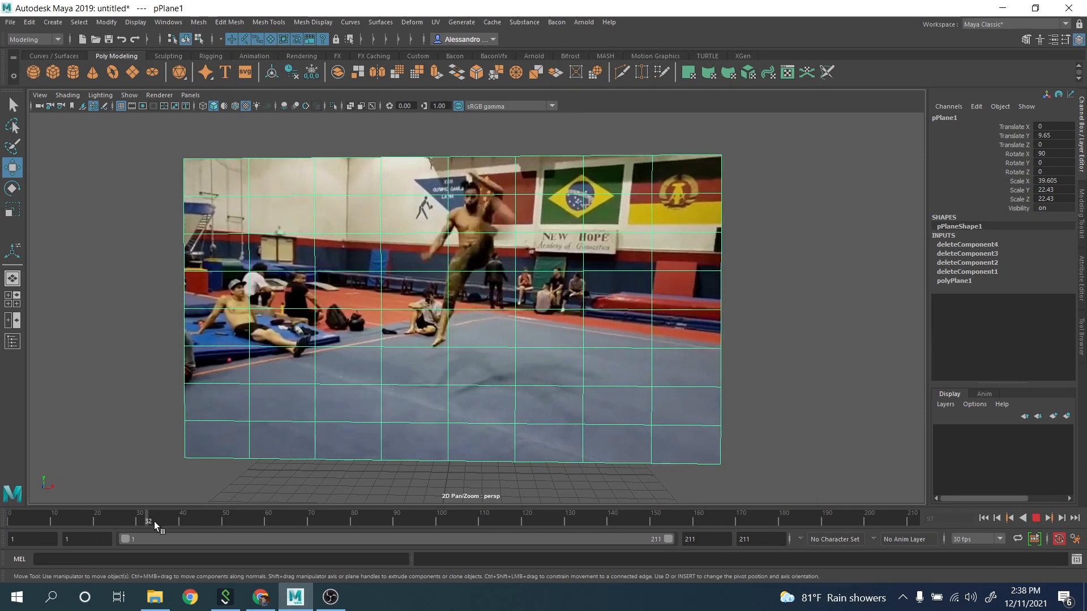
key("alt+v")
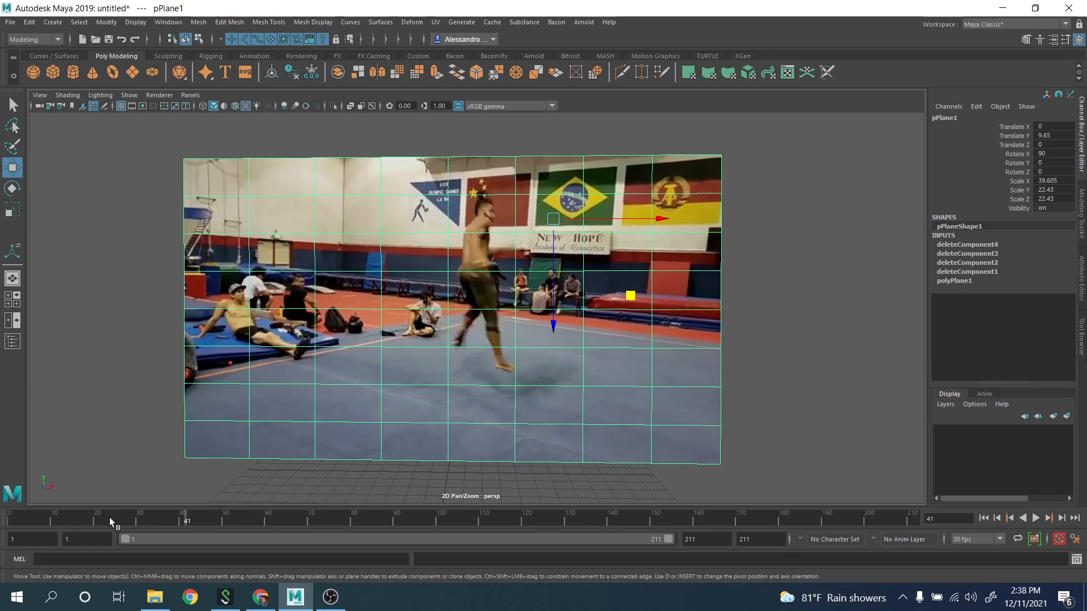
key("alt+v")
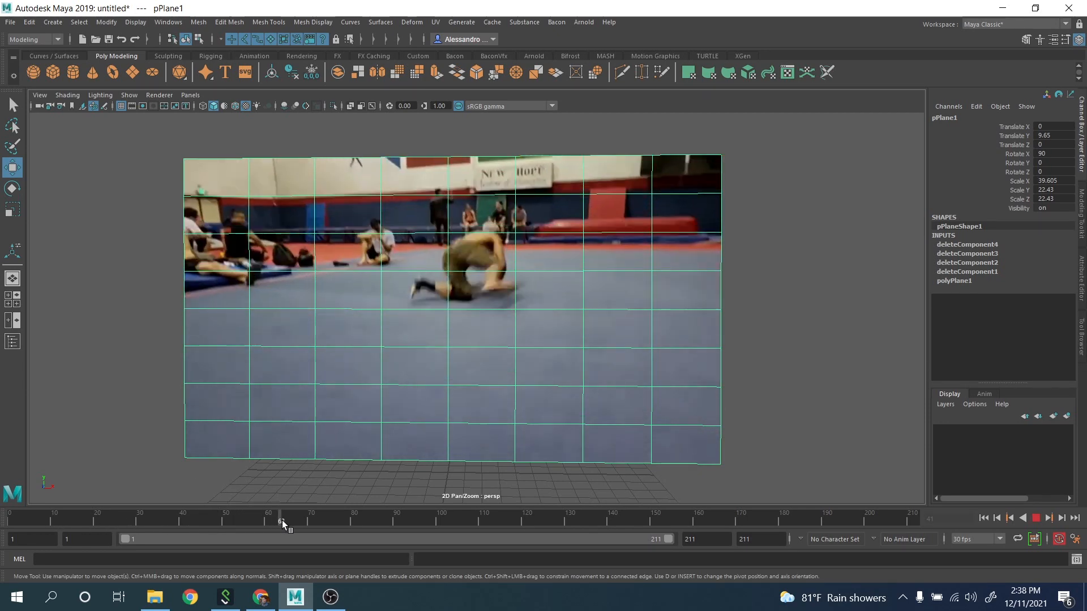
left_click(209, 516)
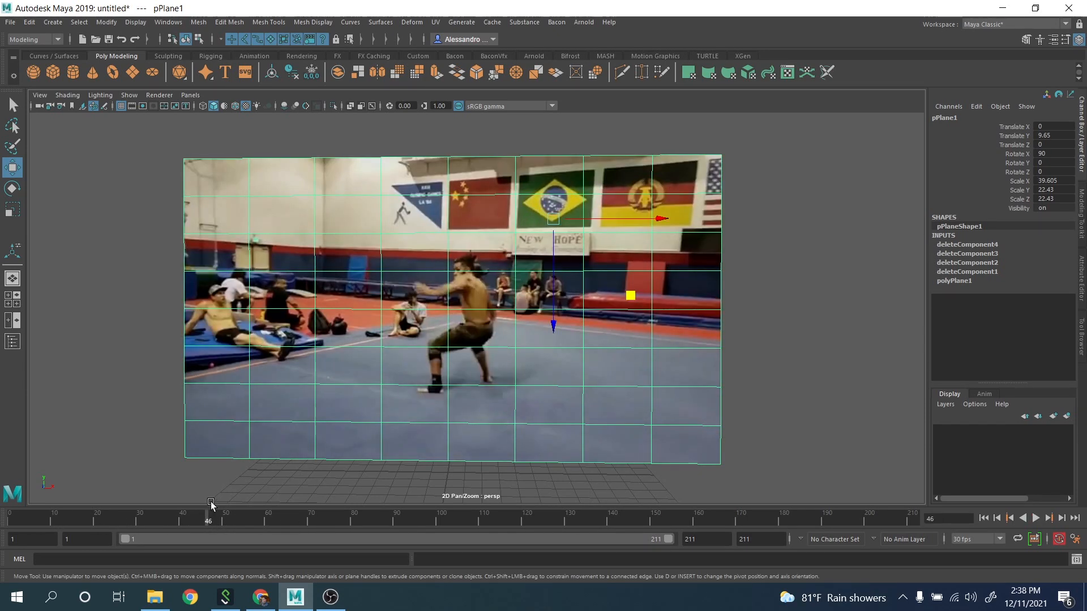
key("alt+v")
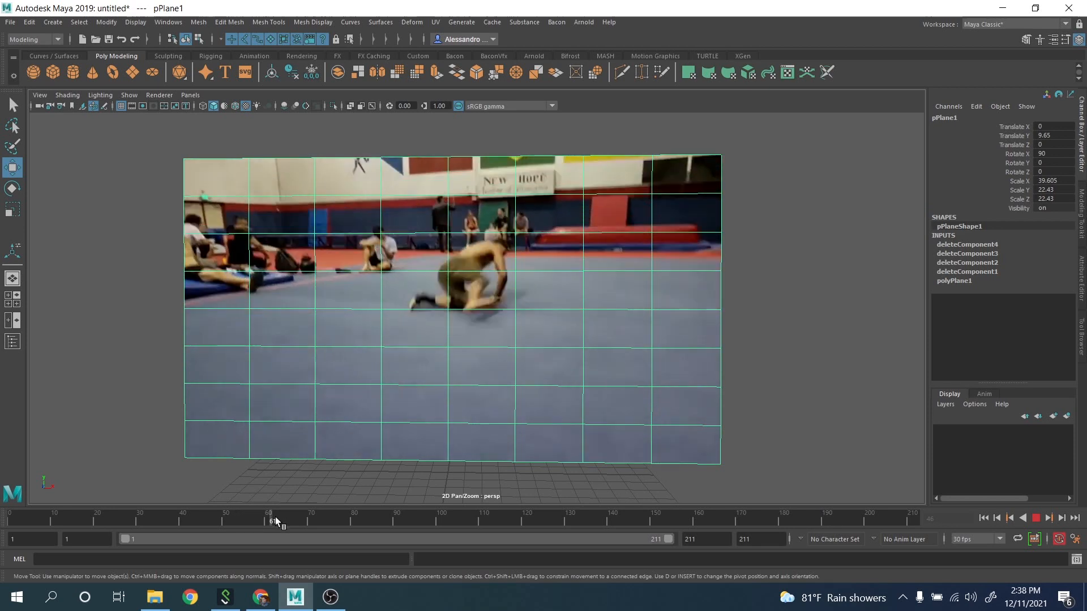
left_click(384, 517)
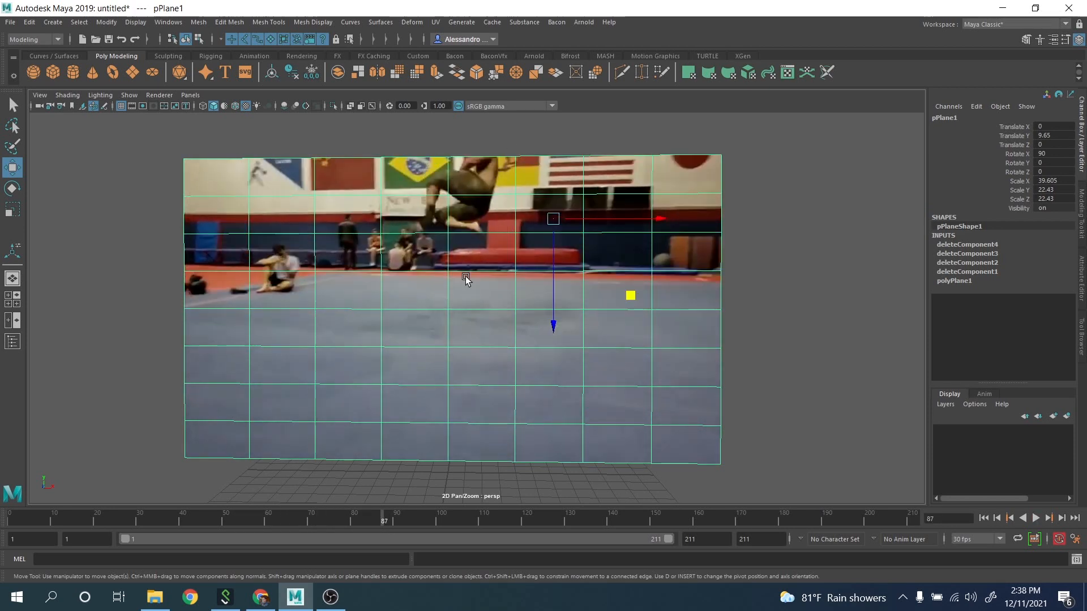
key("alt+v")
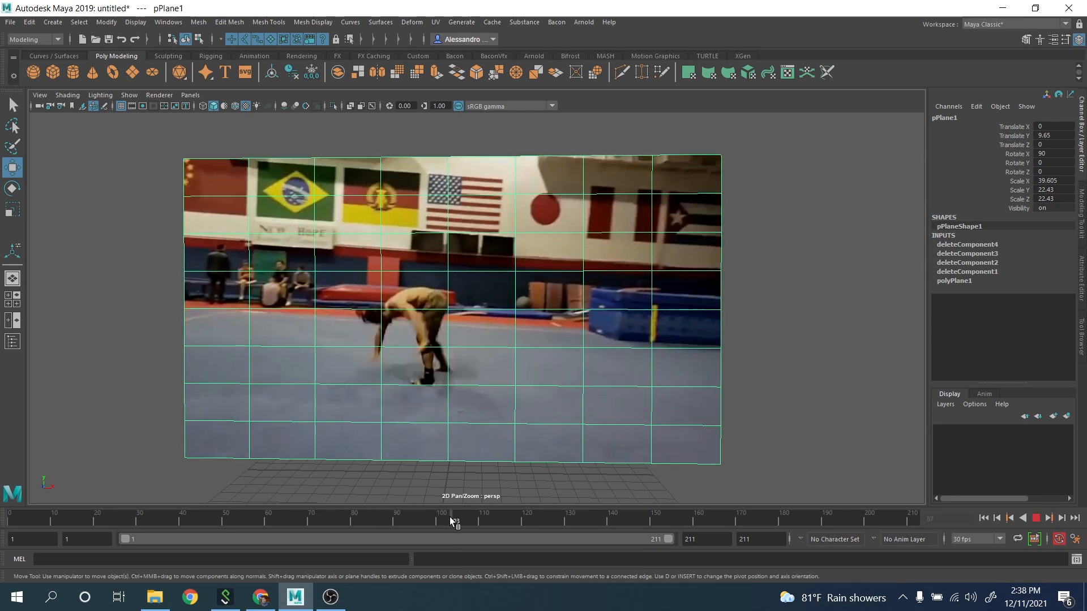
Step: Examine the athlete's position in the footage at frames 98, 107 and 109 and at the final frame 211
left_click(455, 517)
left_click_drag(393, 519, 431, 518)
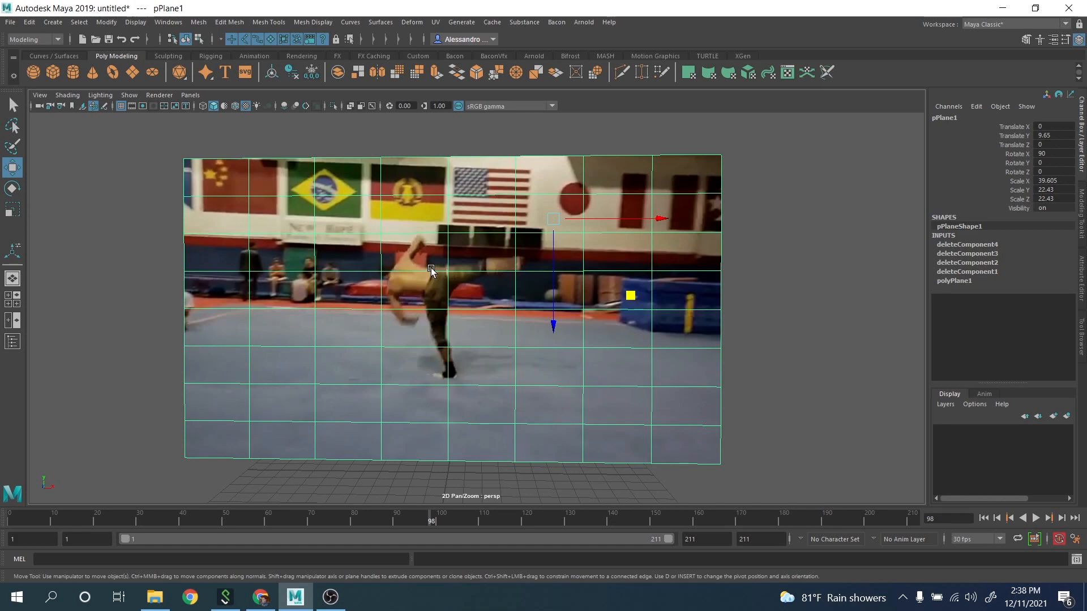
left_click_drag(444, 507, 470, 516)
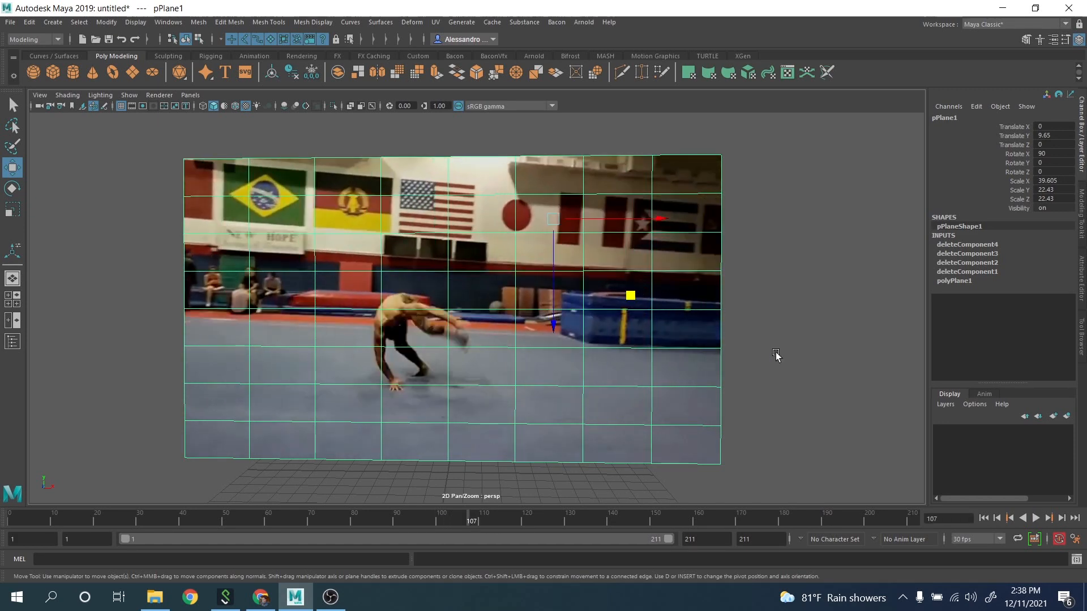
left_click_drag(480, 512, 917, 505)
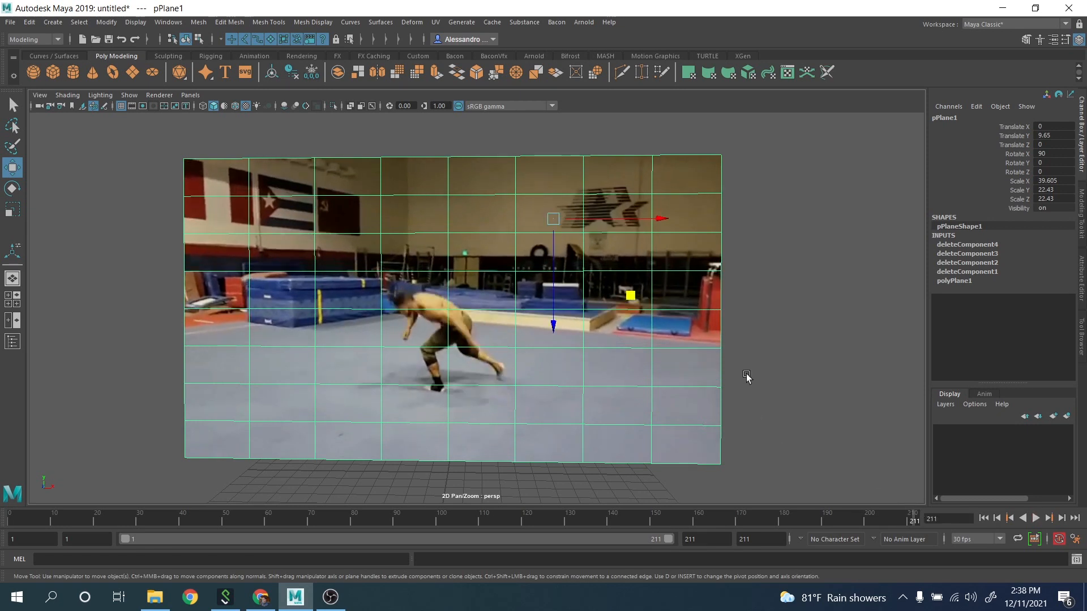
left_click_drag(440, 522, 480, 519)
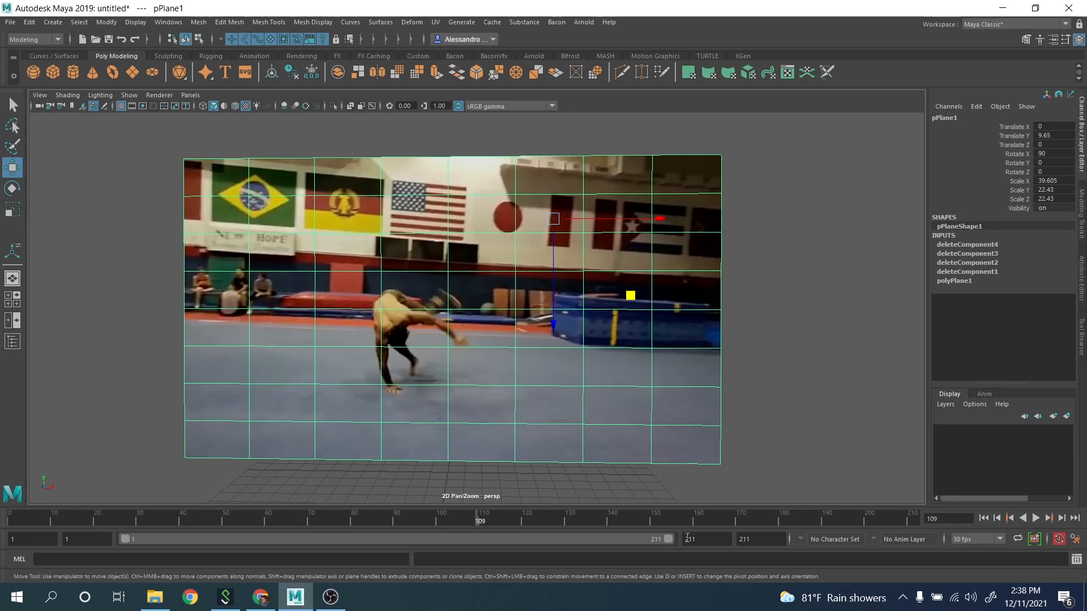
Step: Shorten the playback range to end at frame 39 and key the video plane's channels at frame 1
left_click_drag(668, 540, 226, 517)
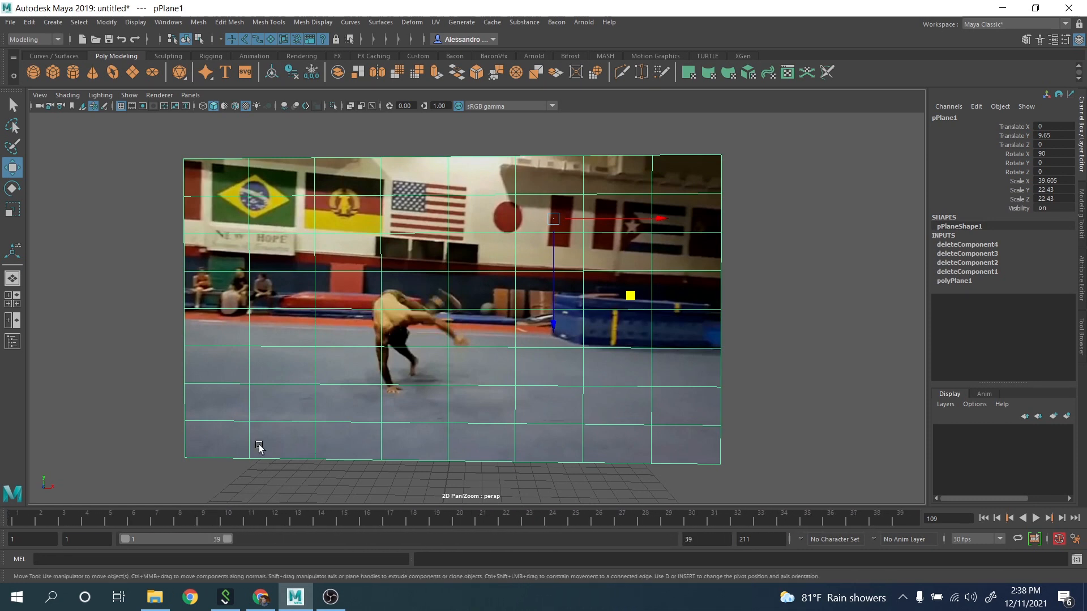
left_click(18, 518)
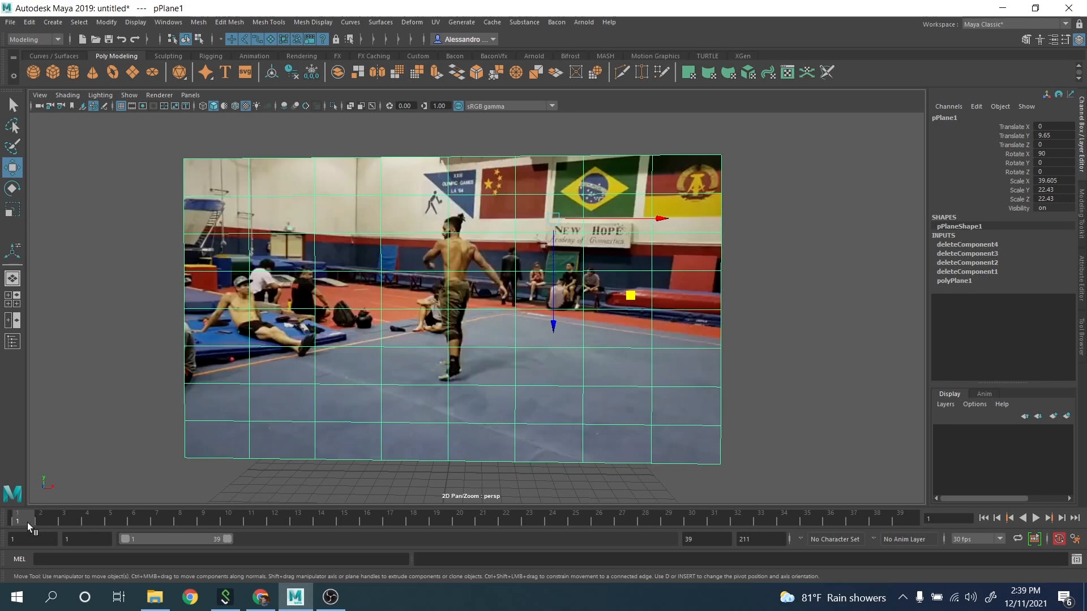
left_click_drag(27, 522, 1, 520)
key("s")
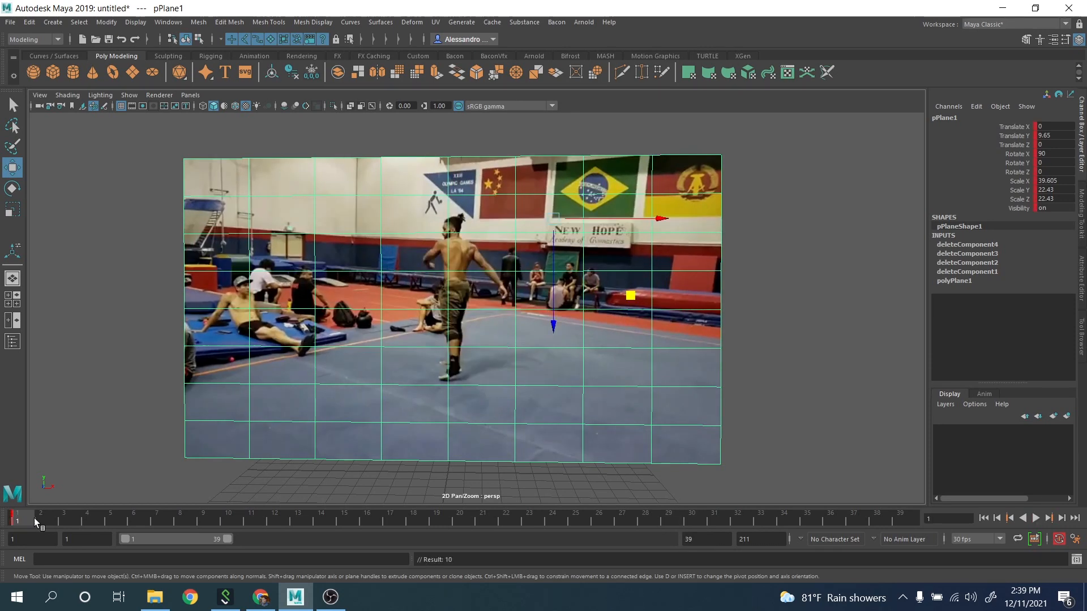
Step: Set the default in and out tangents to Spline in the animation preferences and save them
left_click(1076, 540)
left_click(156, 245)
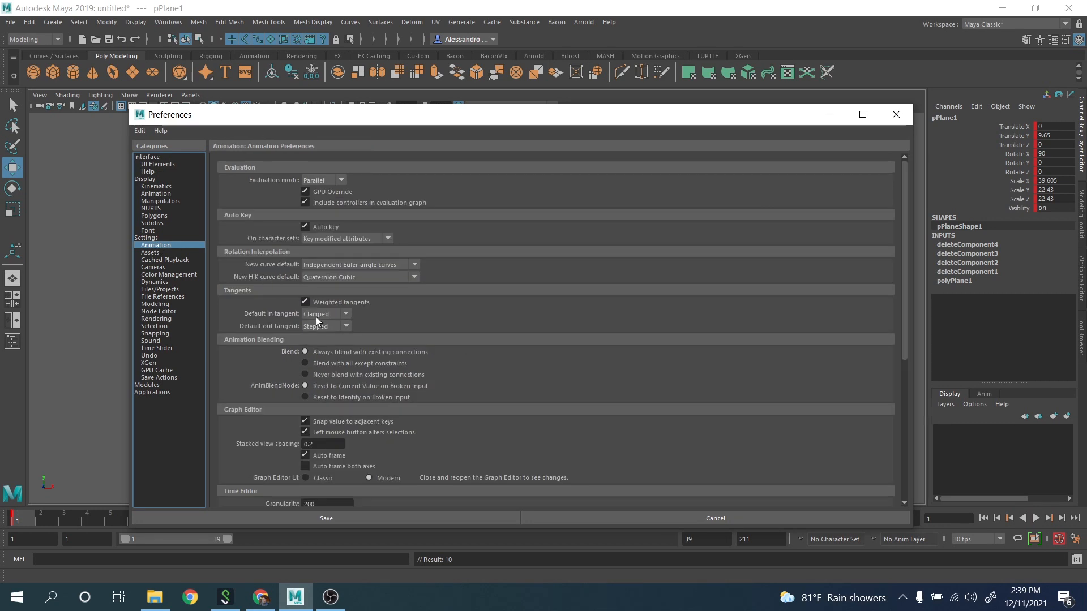
left_click(317, 315)
left_click(317, 328)
left_click(318, 327)
left_click(317, 335)
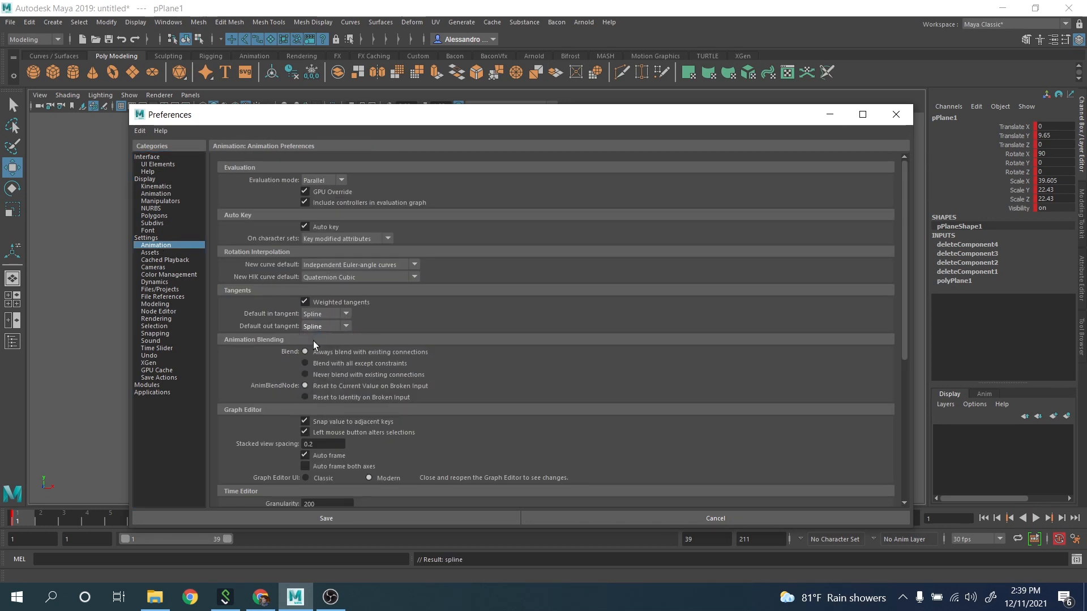
left_click(321, 520)
Step: Play the opening frames and key the video plane's channels at frame 30
key("alt+v")
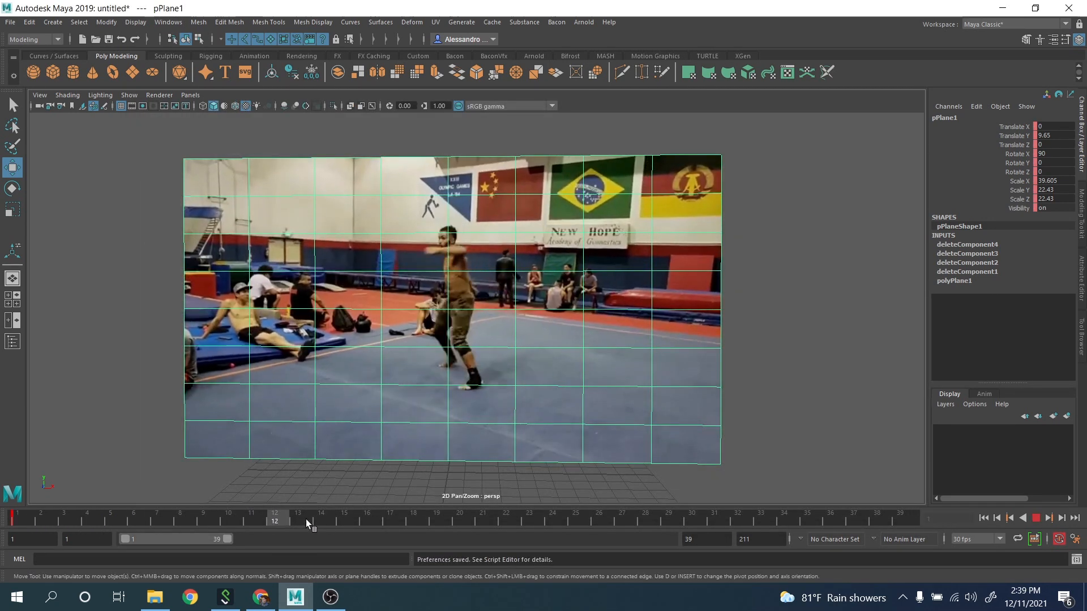
left_click_drag(578, 527, 689, 518)
key("s")
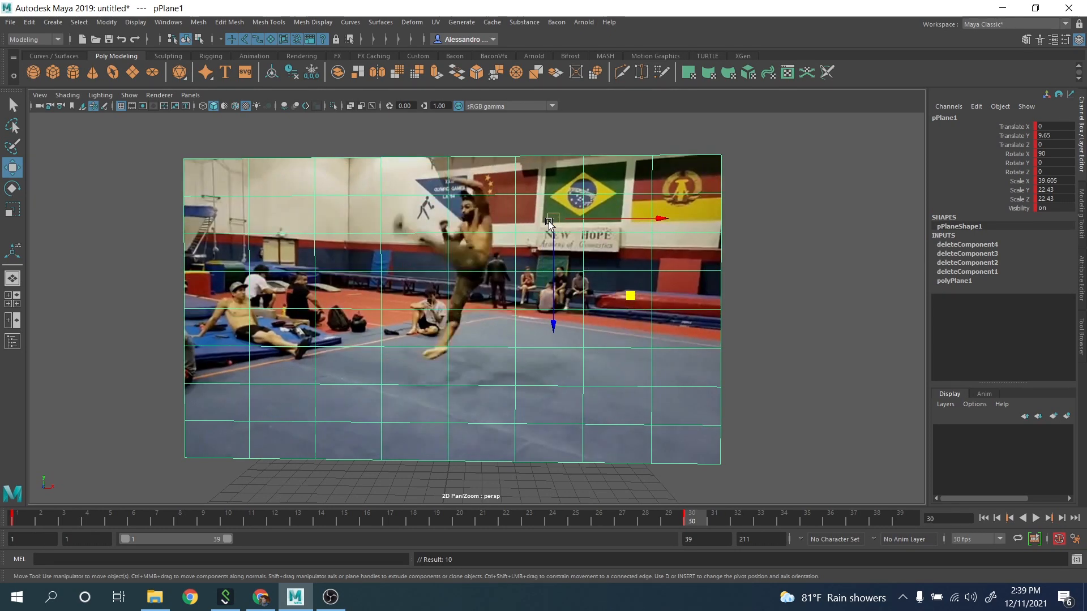
Step: At frame 30, move the video plane to about X 0.65, Y 9.91 so the New Hope sign matches its frame 1 position
middle_click_drag(587, 241, 494, 347)
right_click_drag(495, 347, 591, 391)
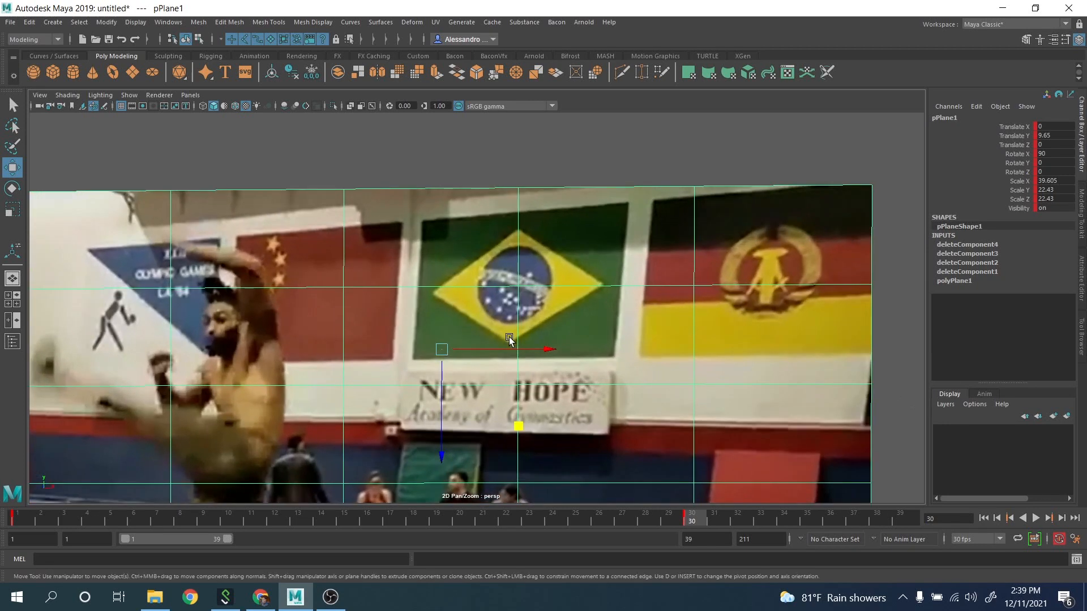
middle_click_drag(591, 391, 666, 318)
right_click_drag(666, 318, 704, 324)
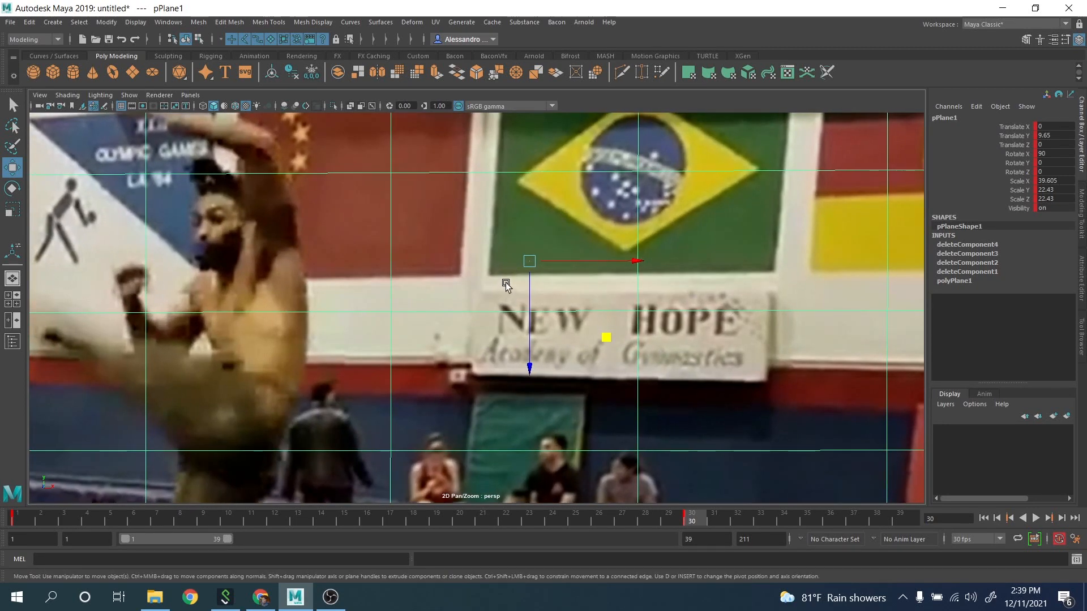
key("comma")
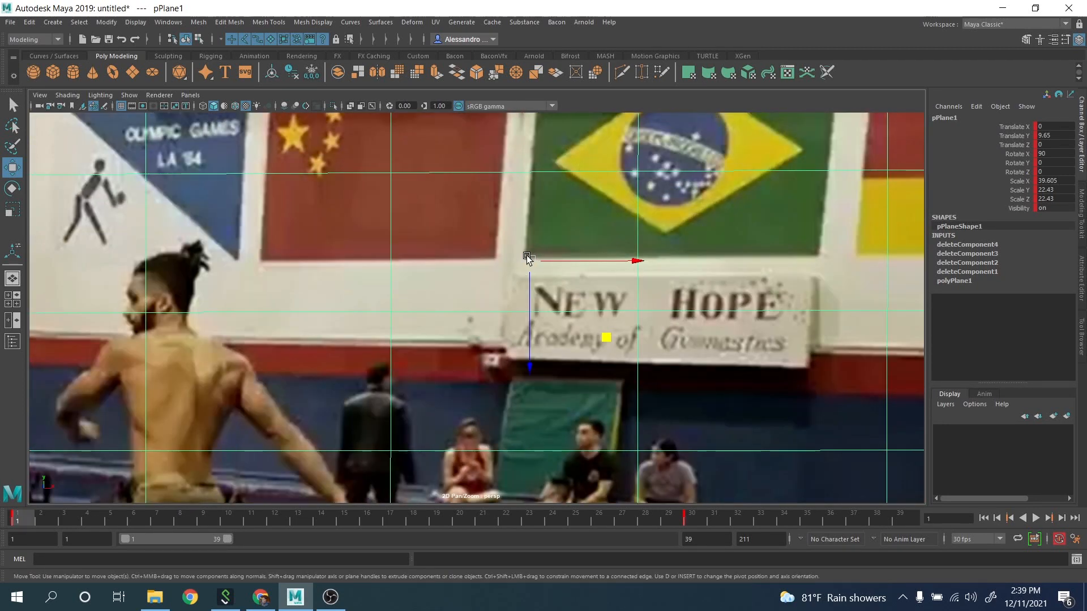
key("period")
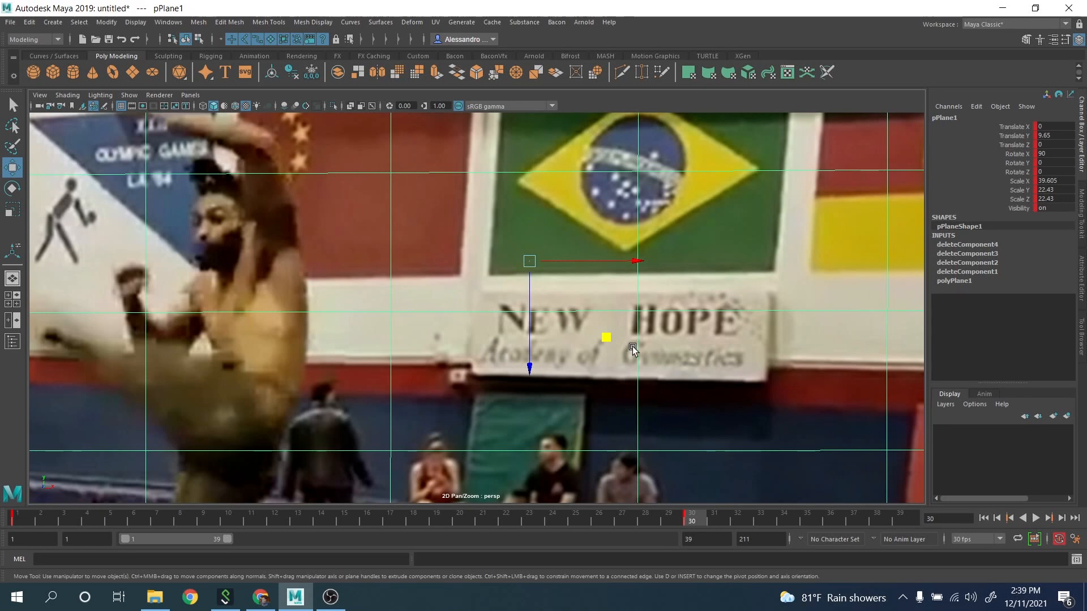
left_click_drag(607, 338, 645, 321)
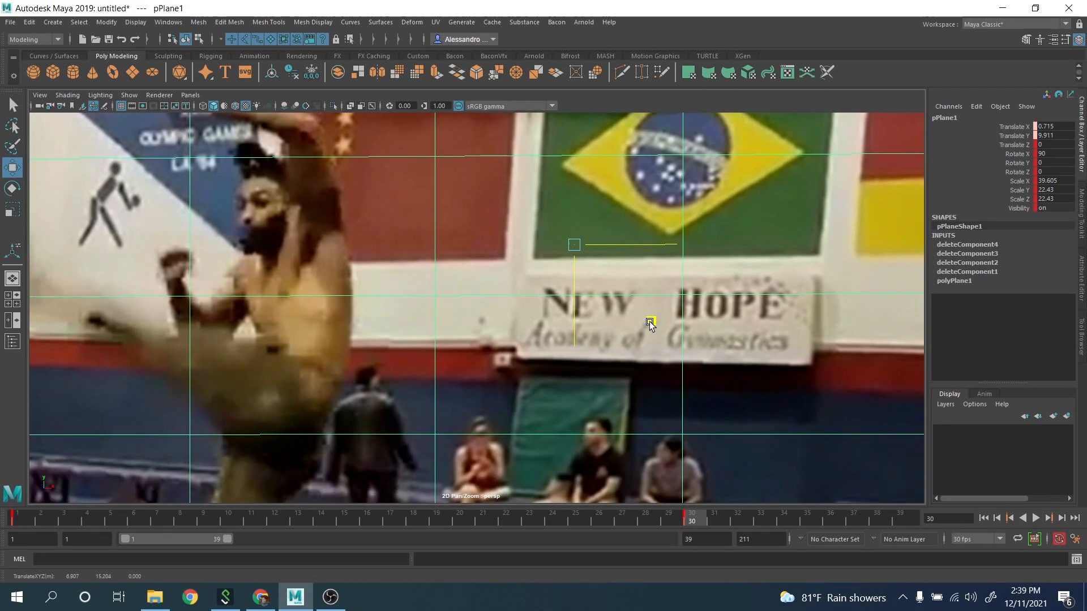
Step: Compare the keys at frames 1 and 30 and nudge the plane at frame 30 to about X 0.634, Y 9.93
key("comma")
key("period")
key("comma")
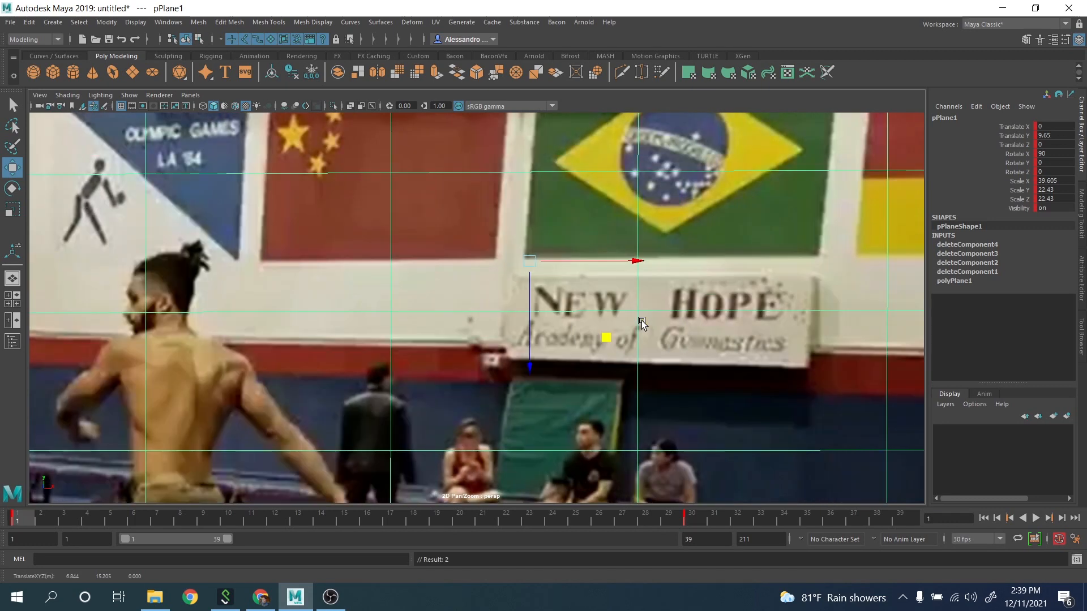
key("period")
key("comma")
key("period")
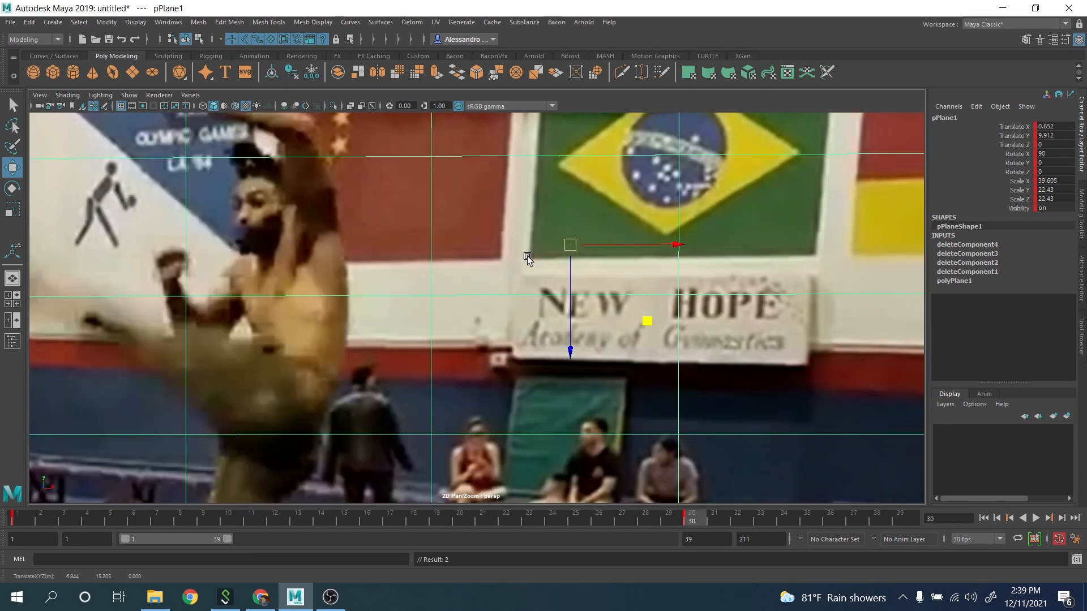
left_click_drag(647, 320, 646, 319)
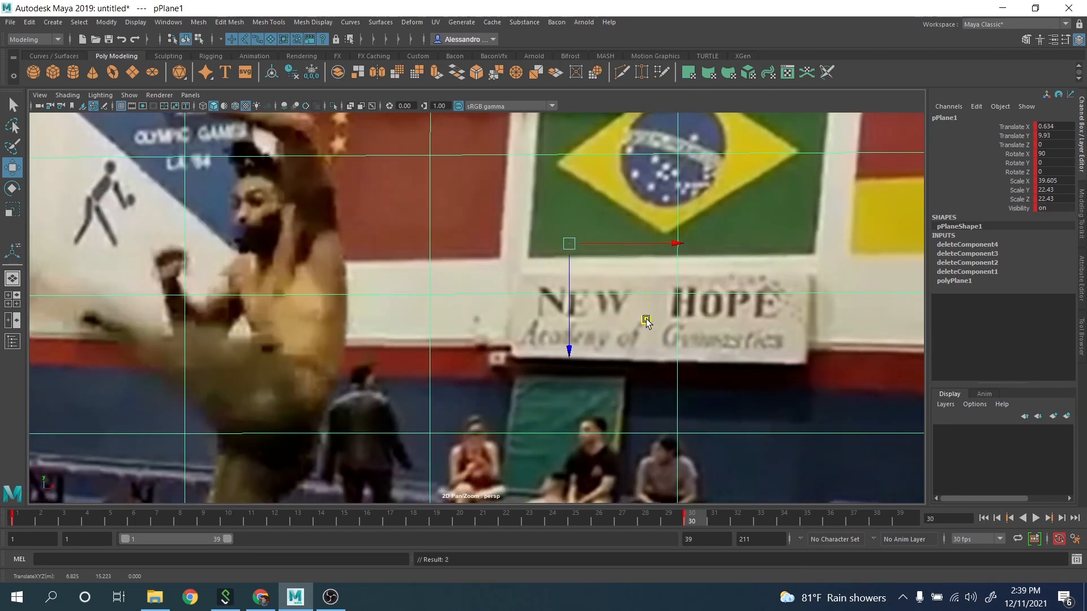
key("comma")
key("period")
key("comma")
key("period")
Step: Shift the playback range to frames 20–94, play the footage, and key the video plane at frame 40
left_click_drag(218, 539, 369, 542)
scroll(494, 433, "down", 5)
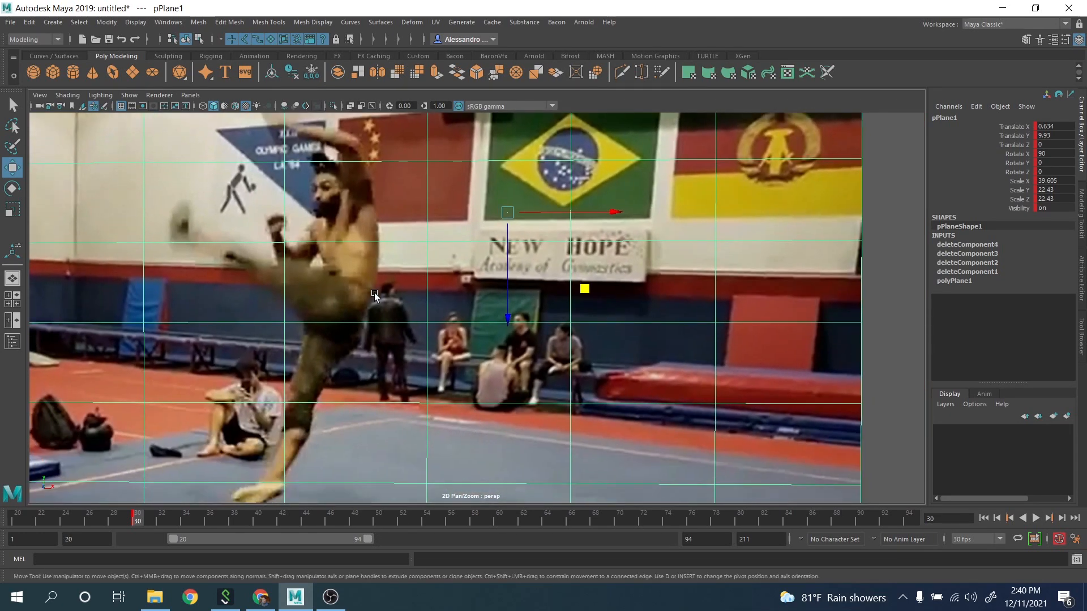
key("alt+v")
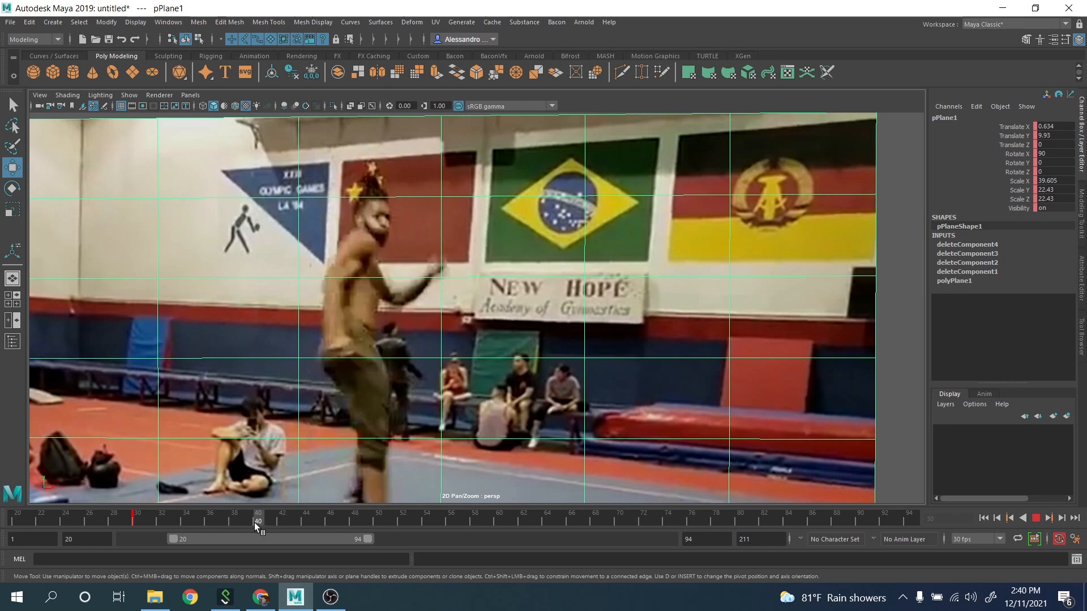
left_click(254, 522)
key("comma")
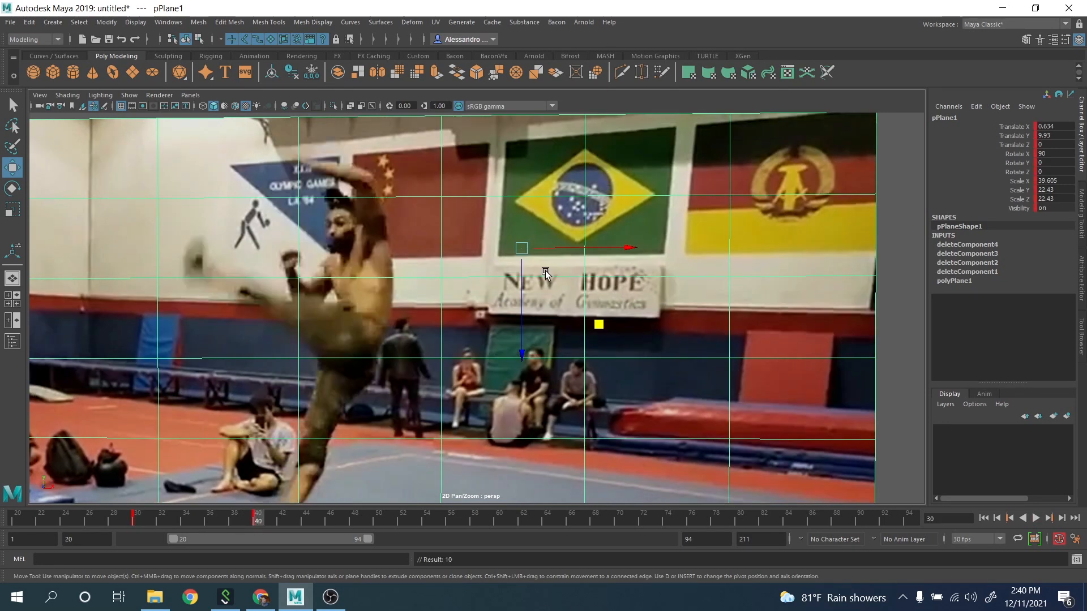
Step: At frame 40, move the video plane so the New Hope sign matches its frame 30 position, comparing both keys
key("period")
right_click_drag(532, 287, 804, 334)
middle_click_drag(629, 299, 596, 367)
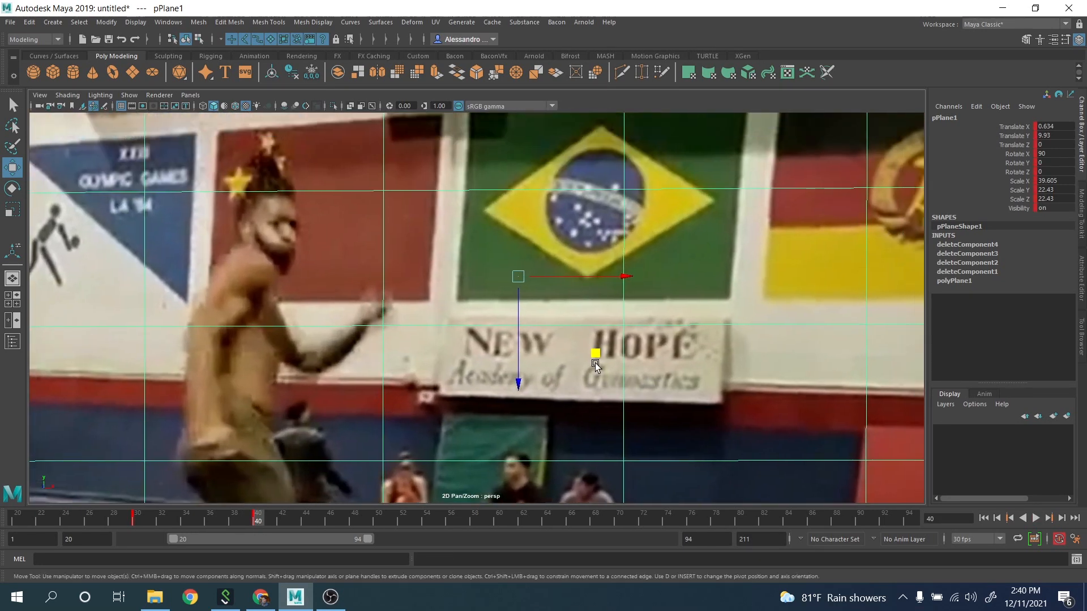
key("comma")
key("period")
key("comma")
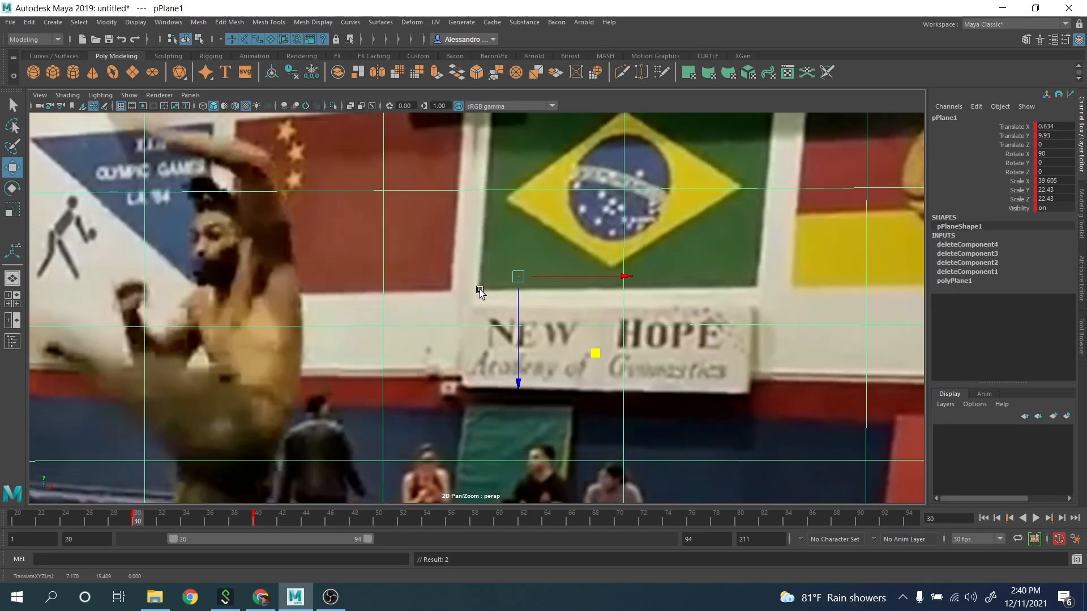
Step: Key the video plane at frame 50 and move it to about X 2.734, Y 10.108 to realign the New Hope sign
left_click(378, 519)
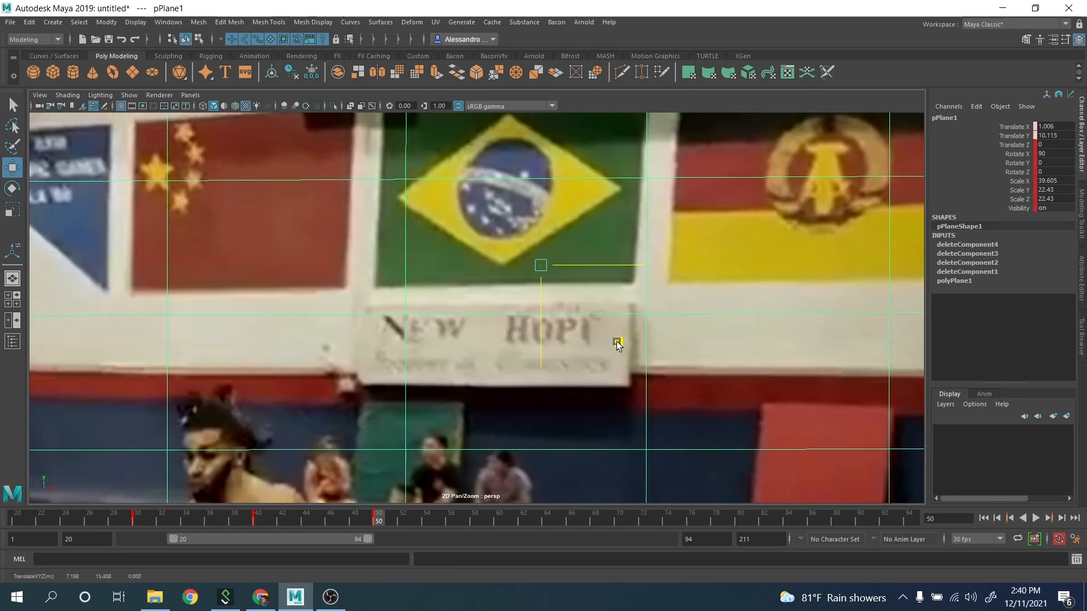
left_click_drag(616, 342, 681, 344)
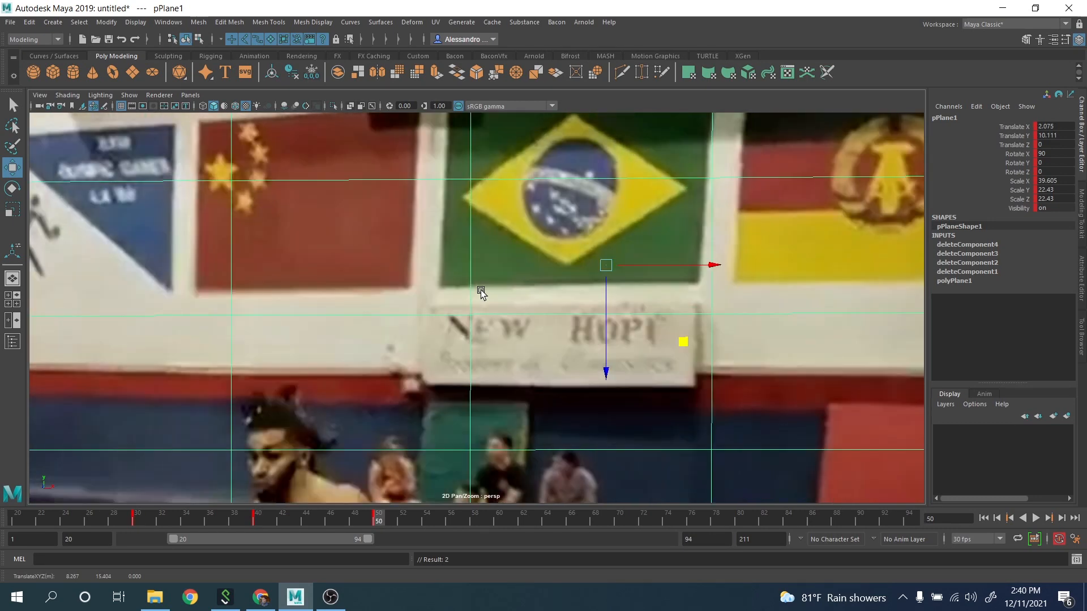
left_click_drag(683, 341, 724, 342)
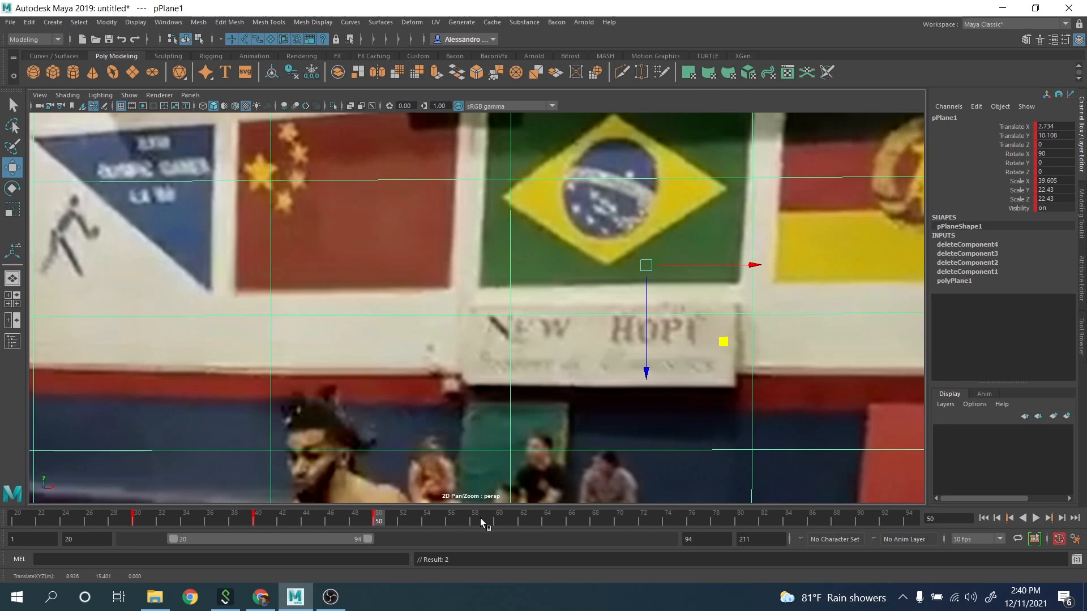
Step: Key the video plane at frame 60 and move it to about X 4.102, Y 7.389, matching the sign's frame 50 position
left_click(498, 516)
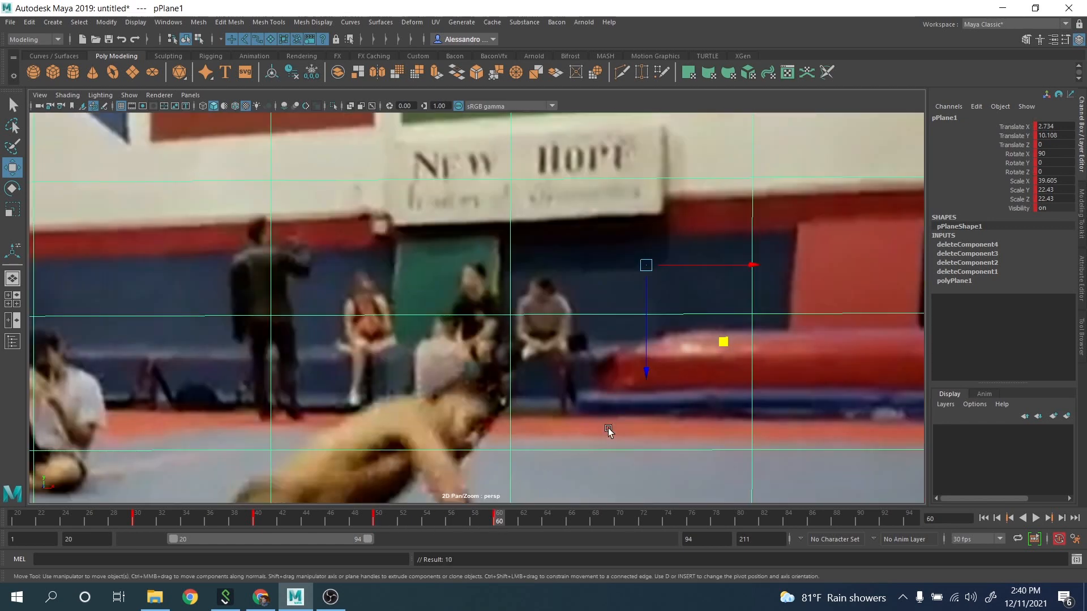
scroll(523, 313, "down", 3)
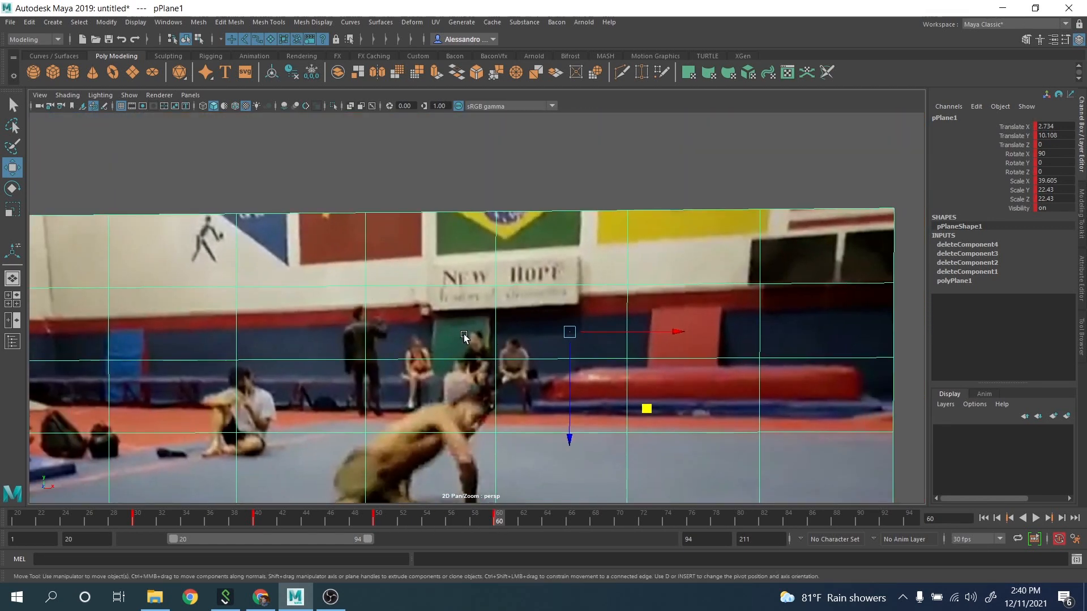
key("comma")
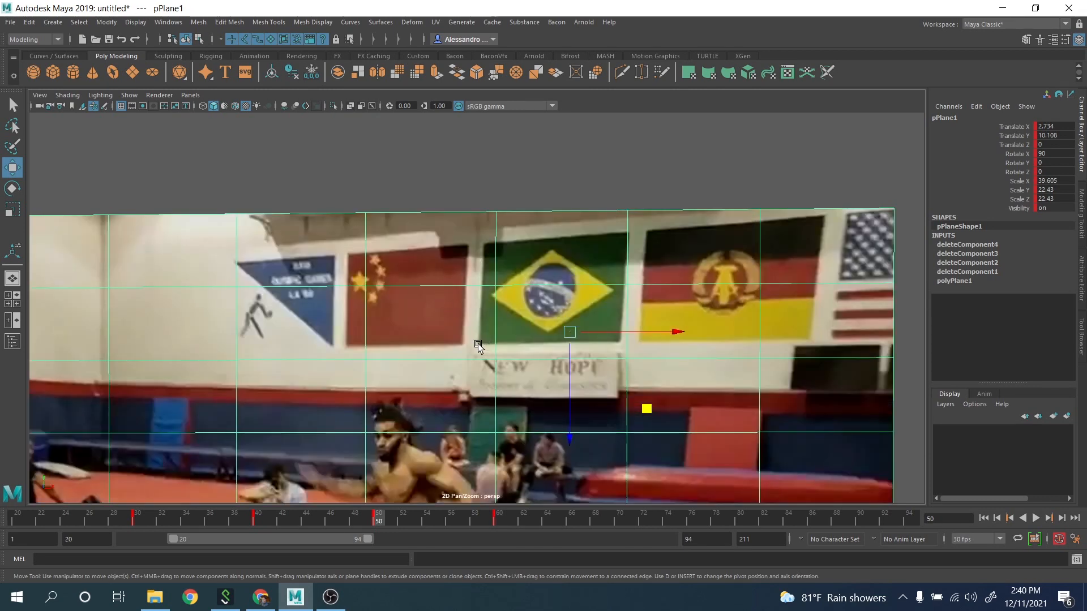
key("period")
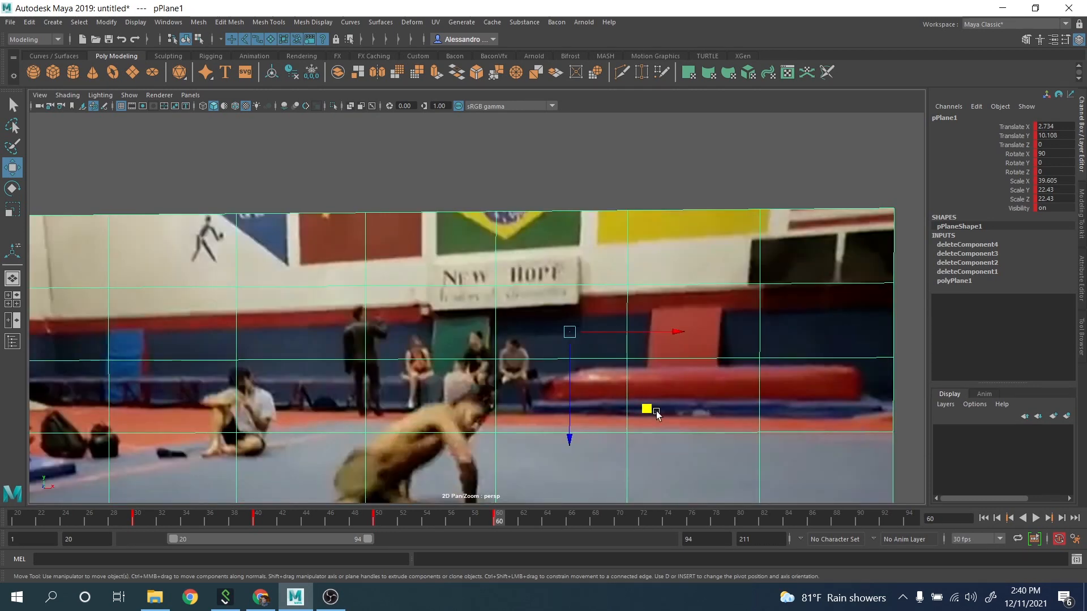
left_click_drag(649, 410, 700, 459)
key("comma")
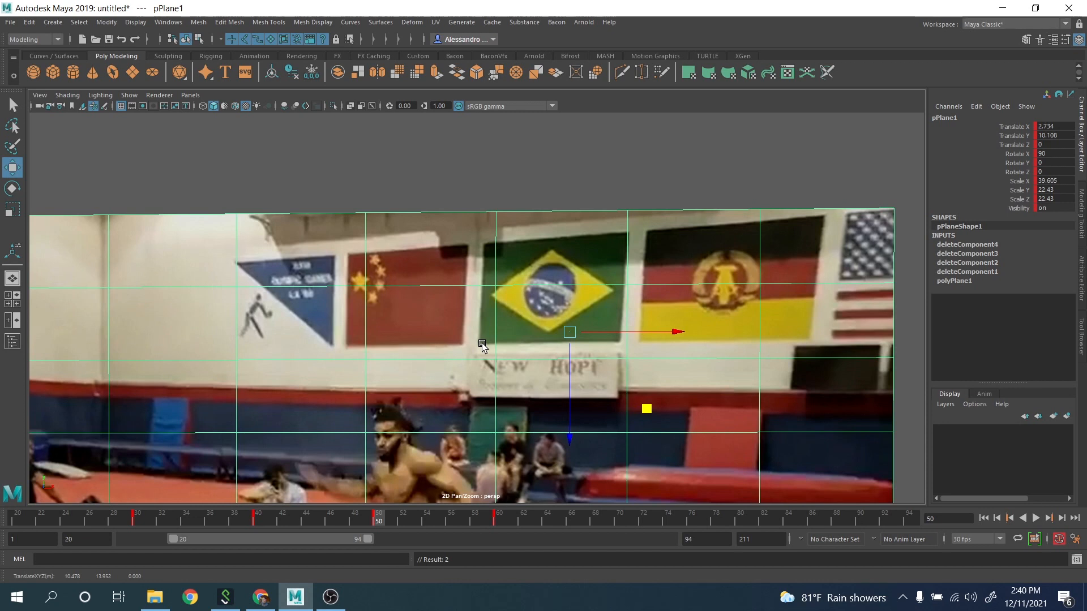
key("period")
left_click_drag(700, 457, 679, 488)
key("comma")
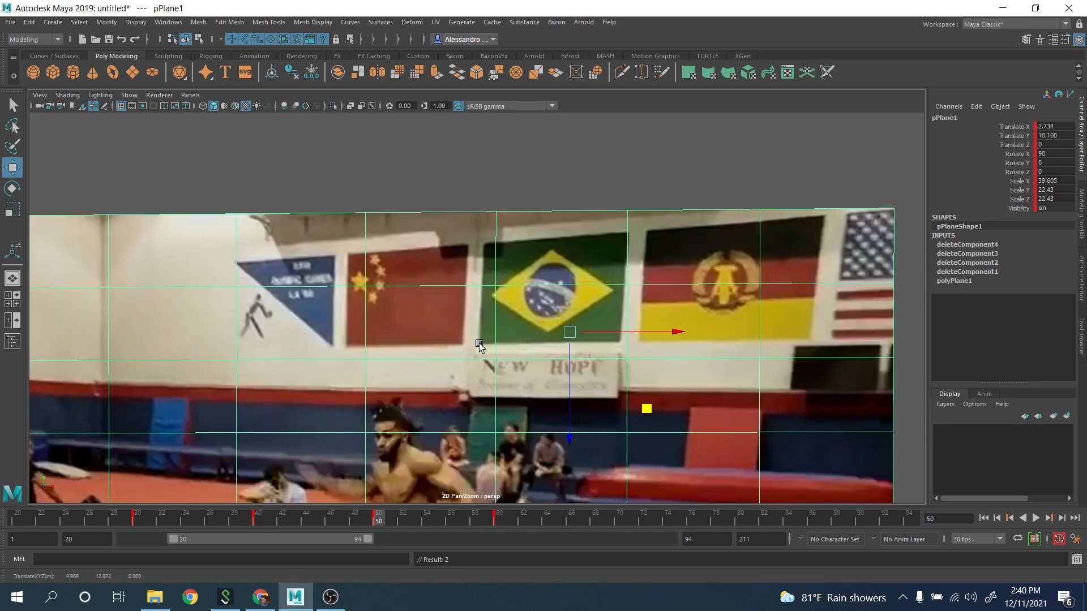
key("period")
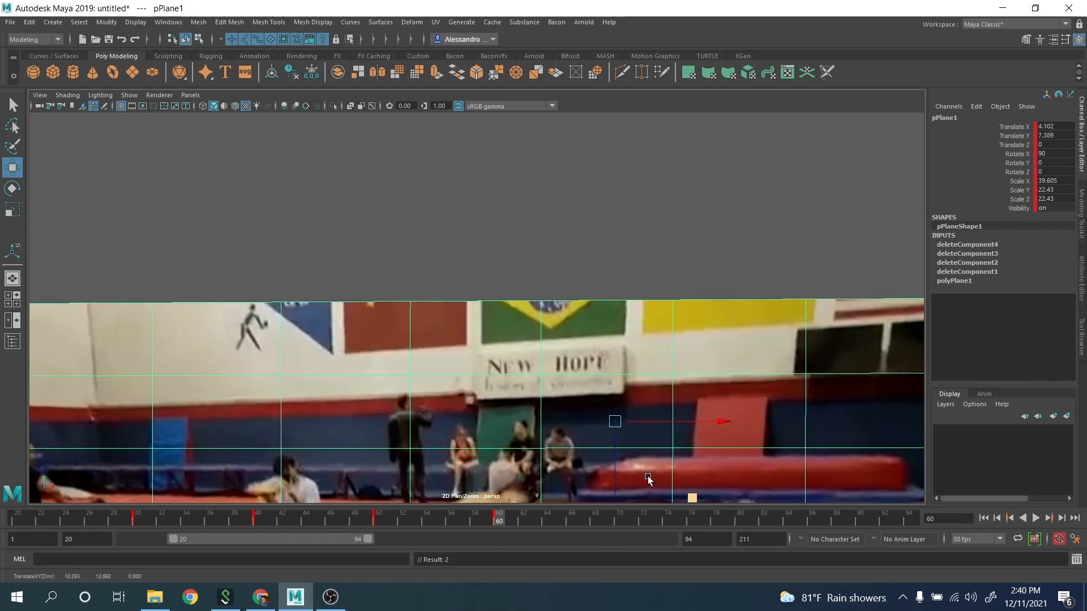
Step: Compare frames 50 and 60 and nudge the video plane at frame 60 to about X 4.068
key("comma")
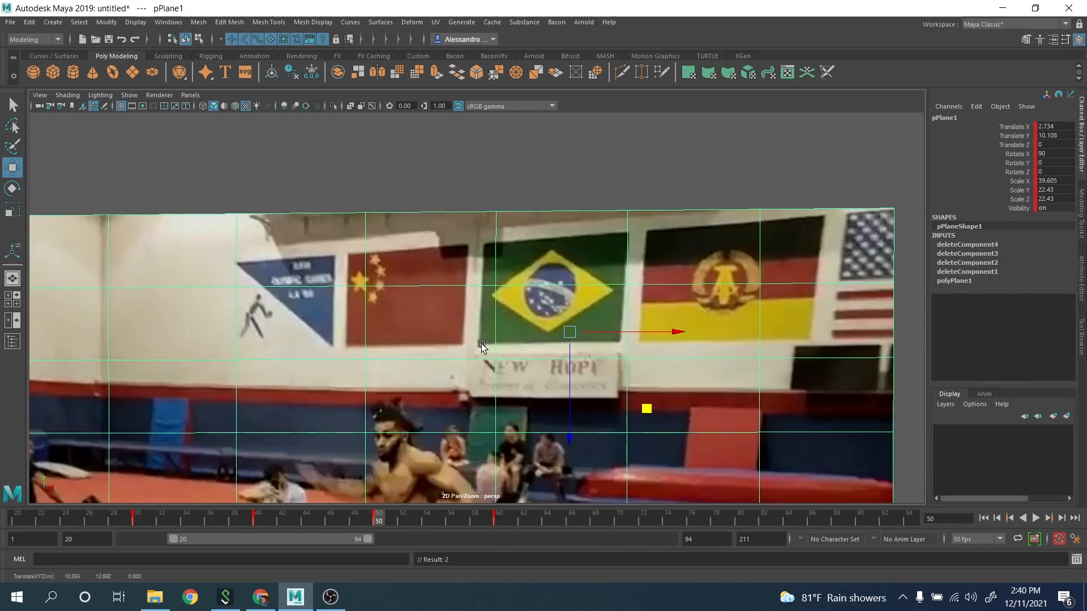
key("period")
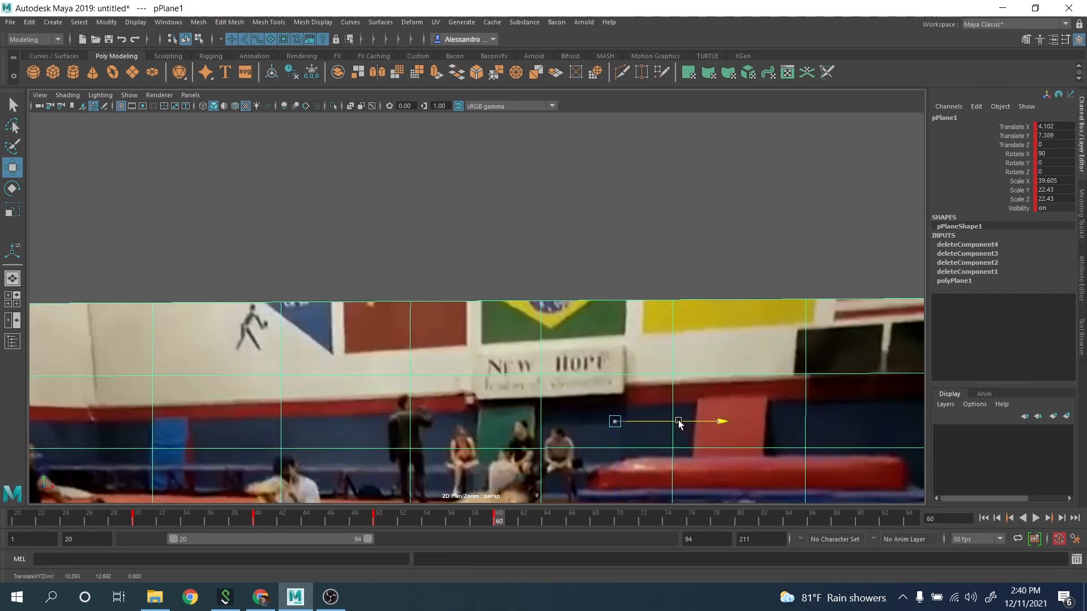
left_click_drag(679, 424, 678, 425)
Step: Key the video plane at frame 70 and move it to about X 6.189, Y 6.535 to follow the frame 60 background
middle_click_drag(560, 424, 532, 348)
right_click_drag(529, 345, 332, 314)
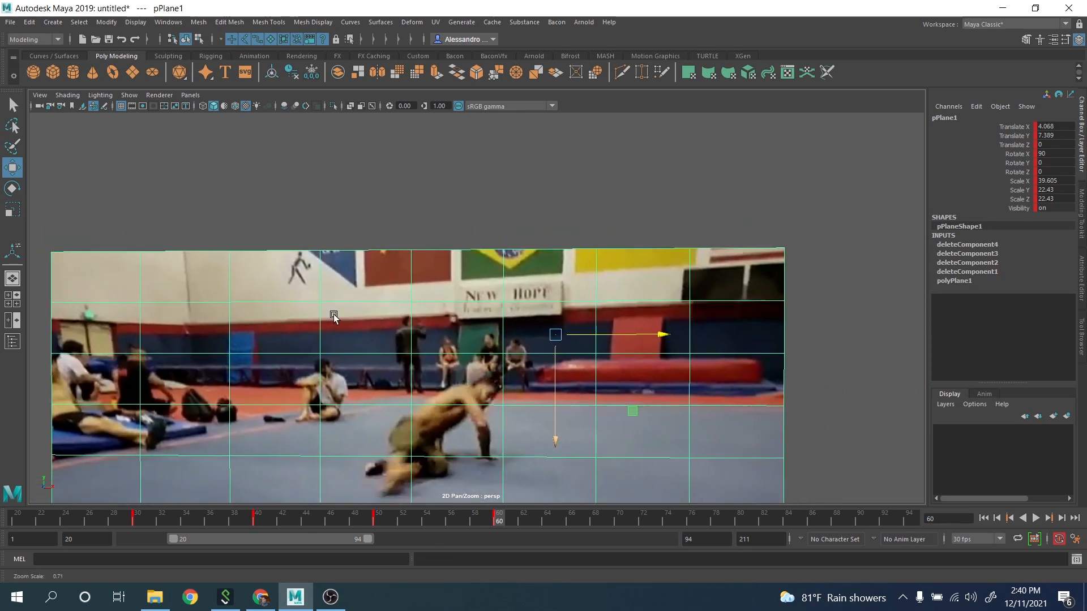
left_click(619, 520)
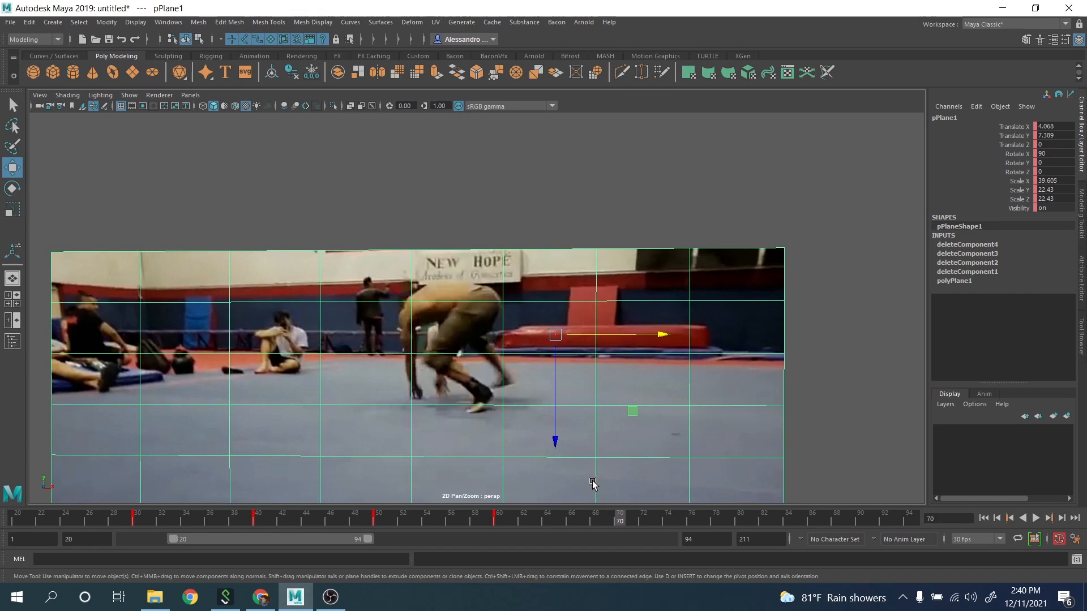
left_click_drag(498, 520, 620, 538)
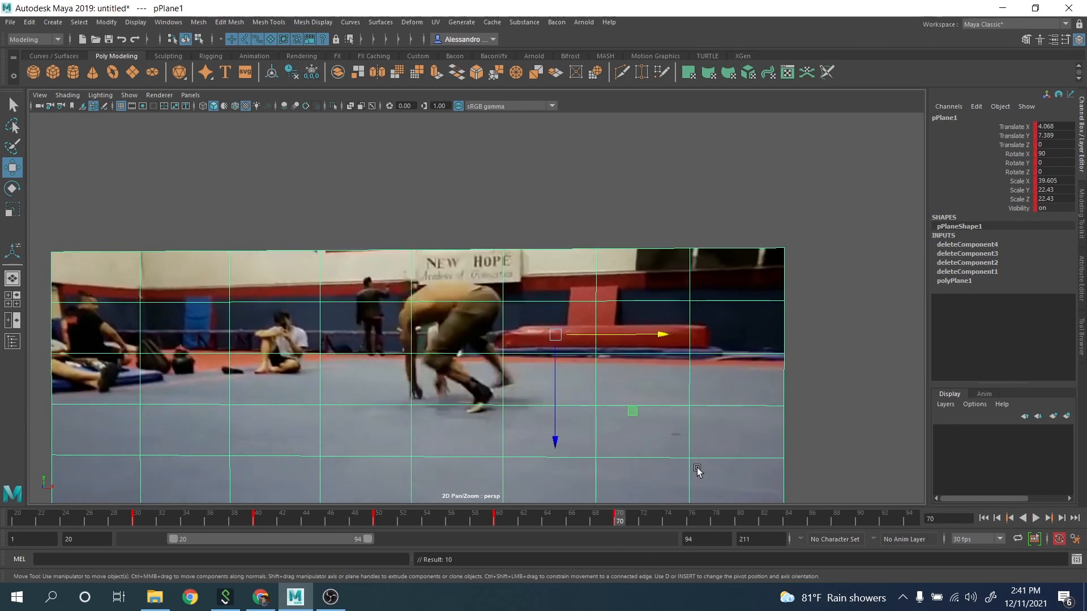
key("comma")
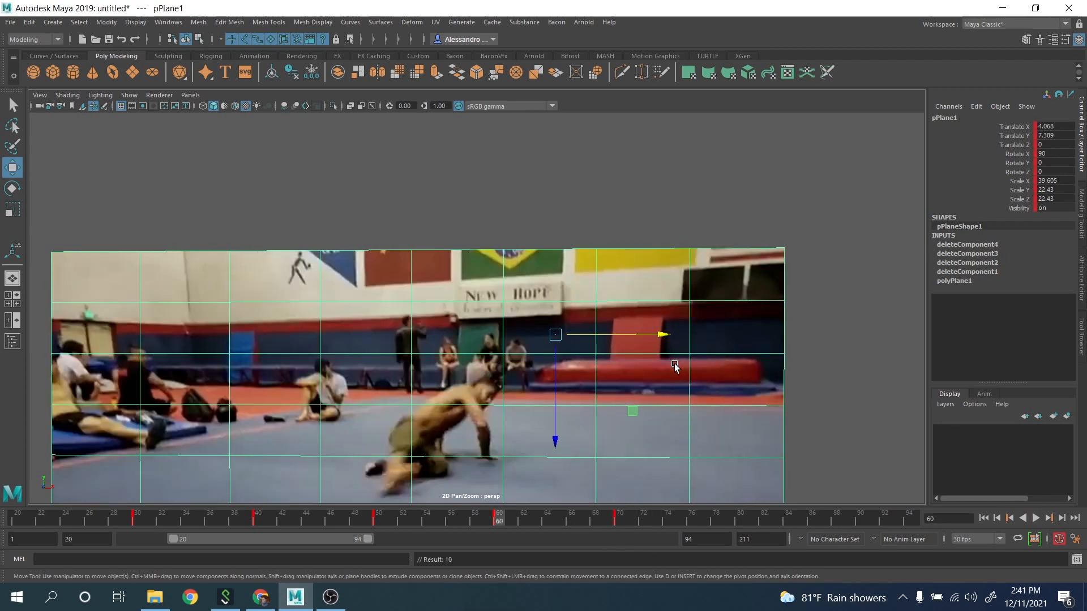
key("period")
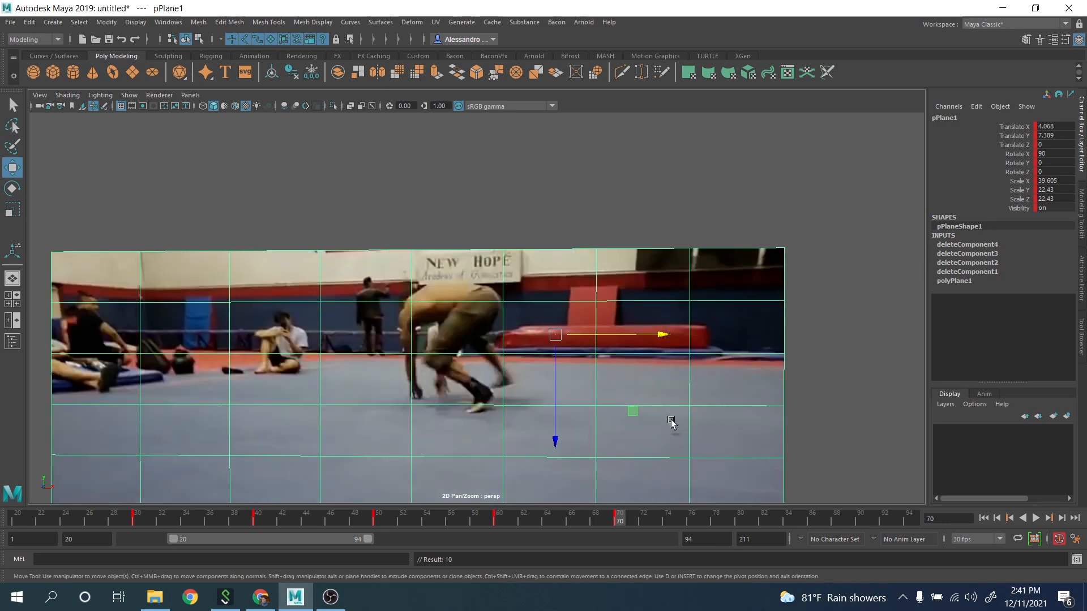
left_click_drag(632, 413, 683, 433)
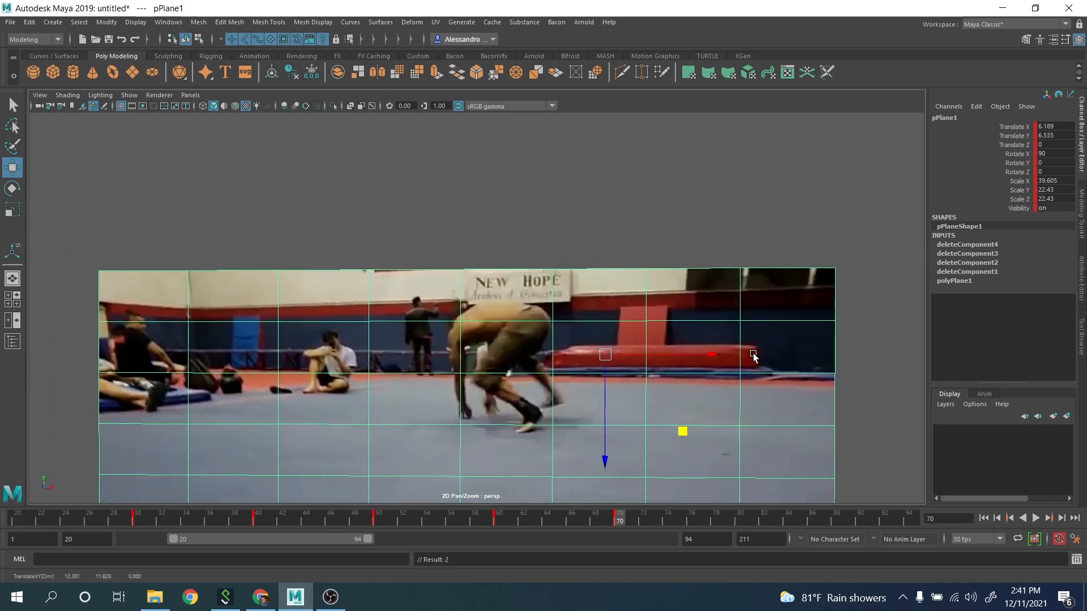
Step: Compare frames 60 and 70 and adjust the video plane at frame 70 to about X 6.263, Y 5.975
key("comma")
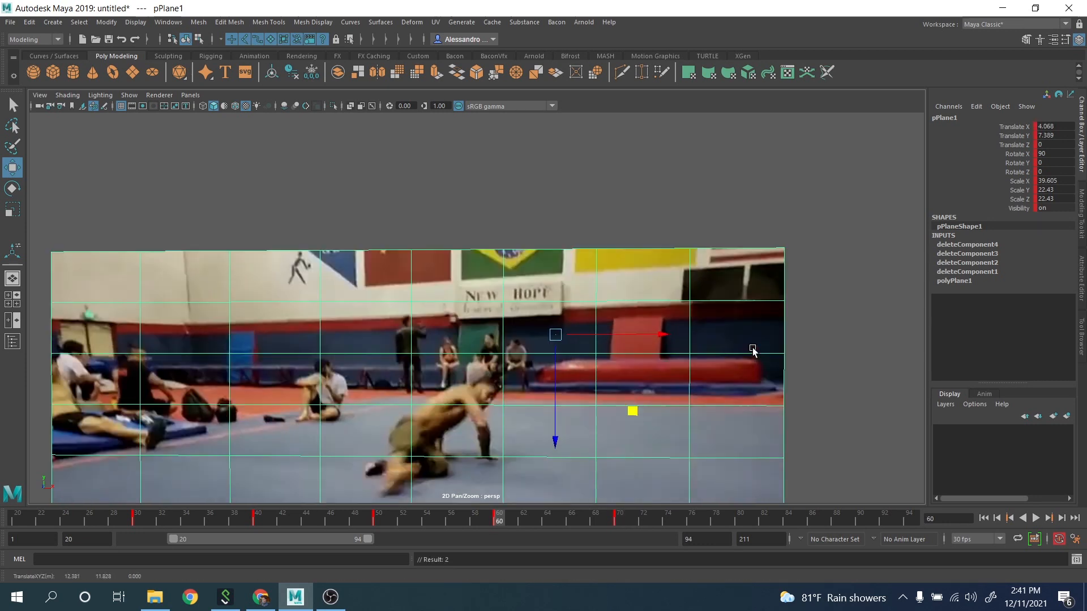
key("period")
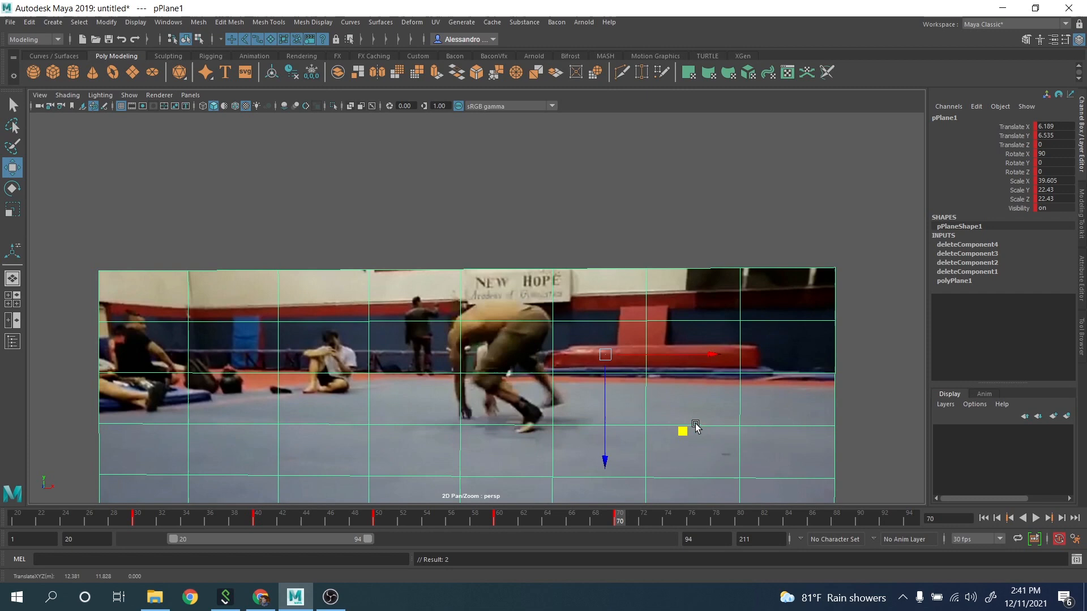
left_click_drag(681, 431, 685, 447)
key("comma")
key("period")
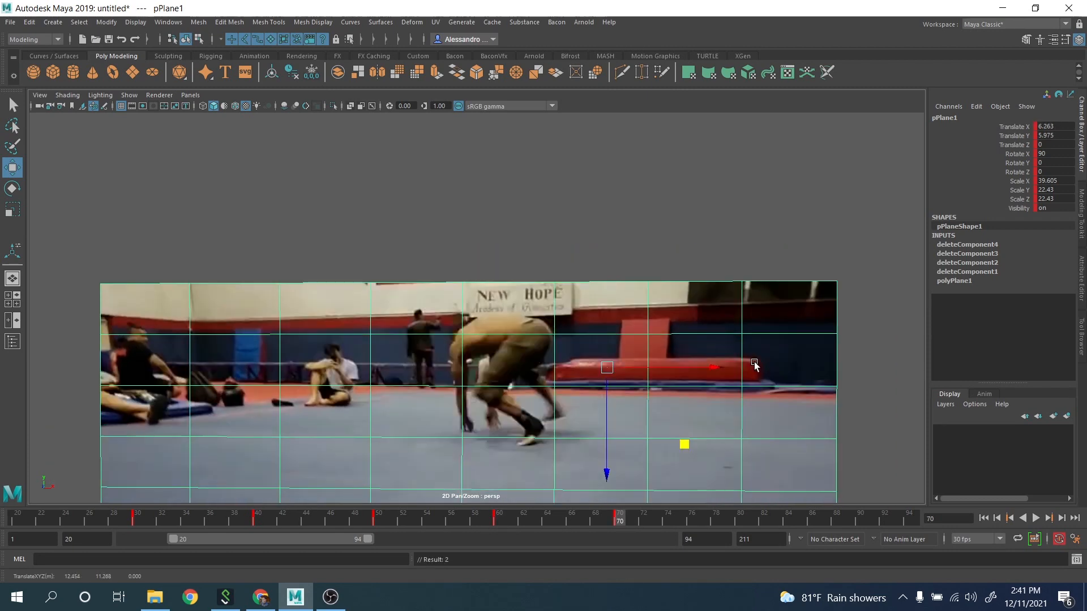
key("comma")
key("period")
key("comma")
key("period")
key("comma")
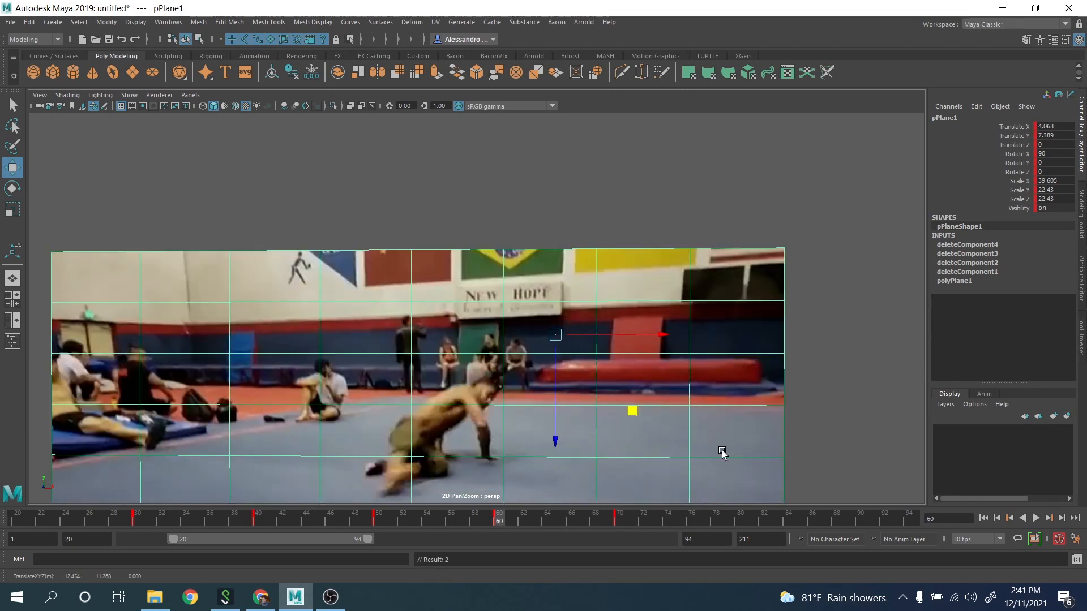
Step: Key the video plane at frame 80 and move it to about X 8.752, Y 7.019, comparing the background with frame 70
left_click(739, 516)
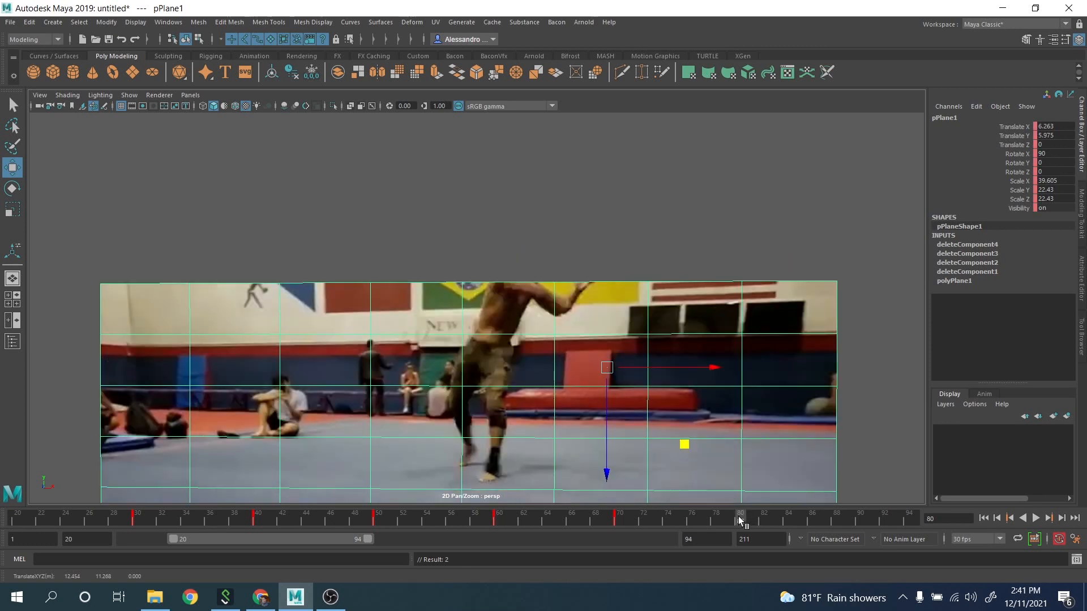
key("comma")
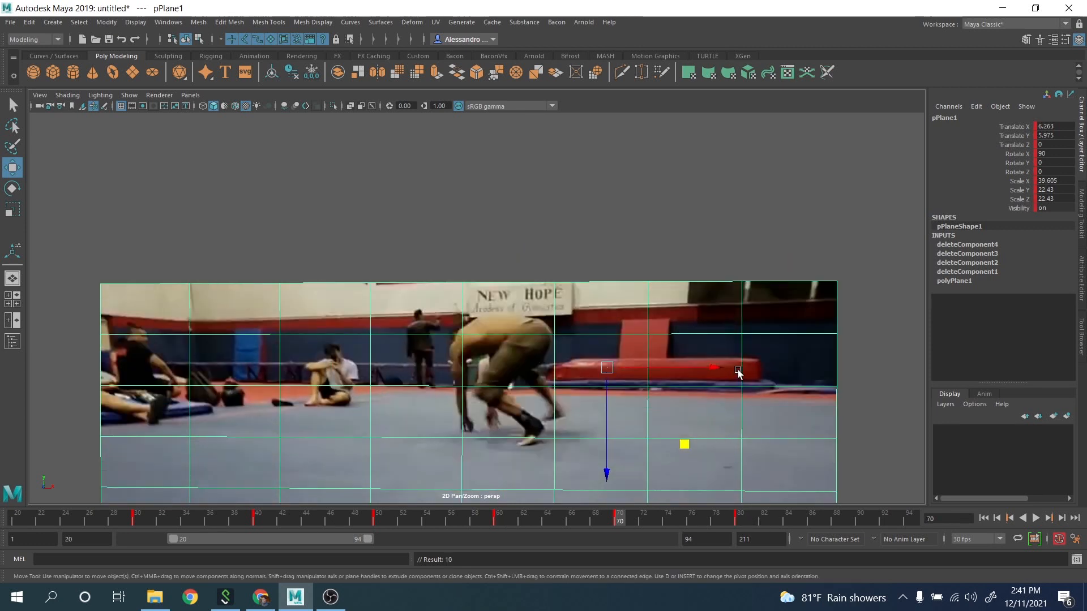
key("period")
key("comma")
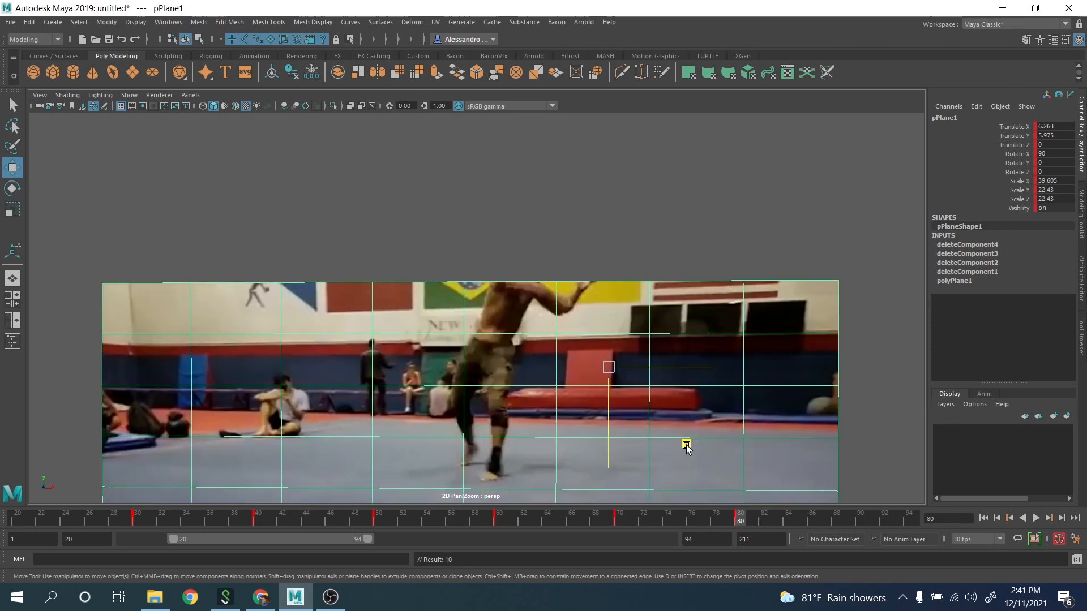
key("period")
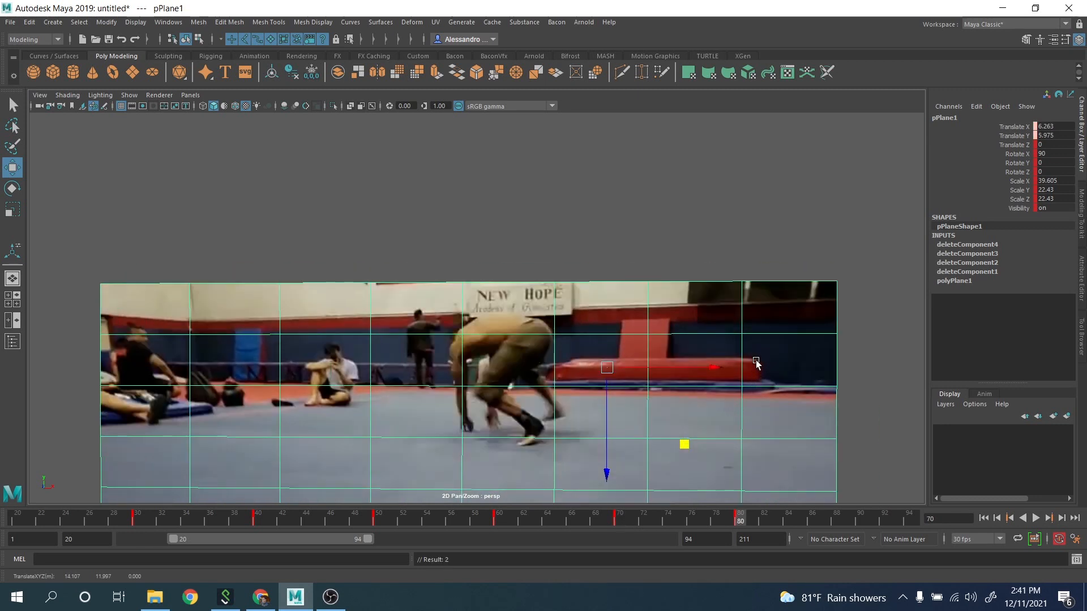
middle_click_drag(724, 429, 744, 426)
key("comma")
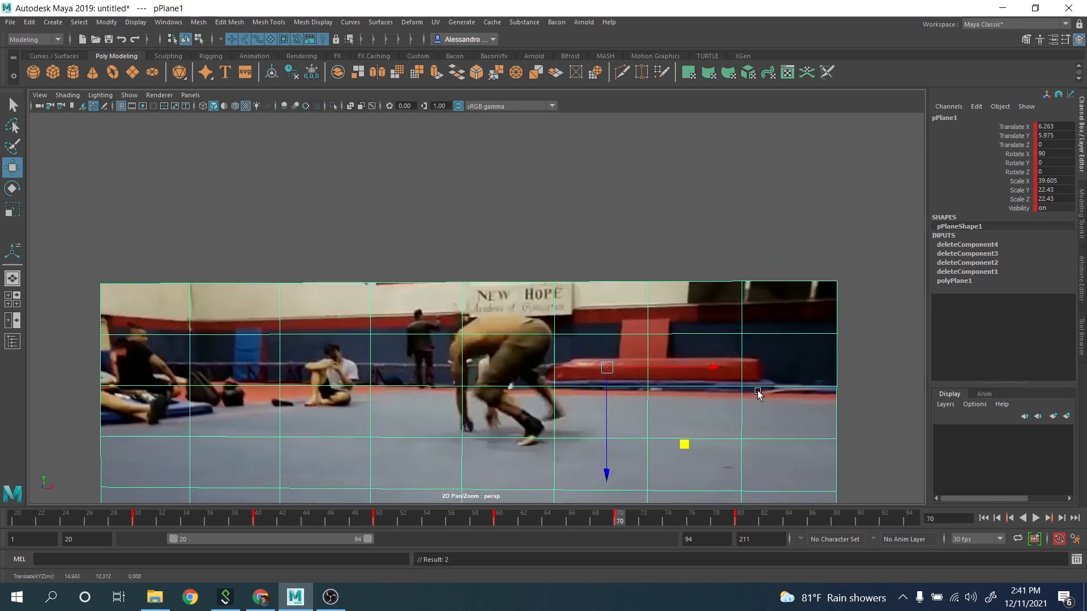
key("period")
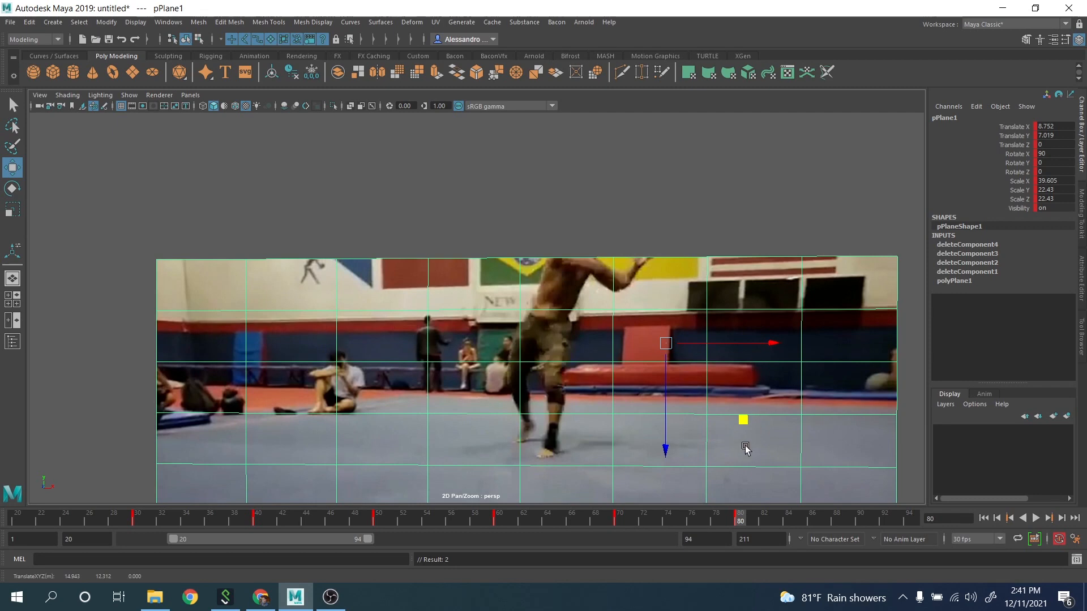
Step: Refine the video plane at frame 80 to about X 9.037, Y 7.237 and check it against the frame 70 and 60 keys
key("comma")
key("period")
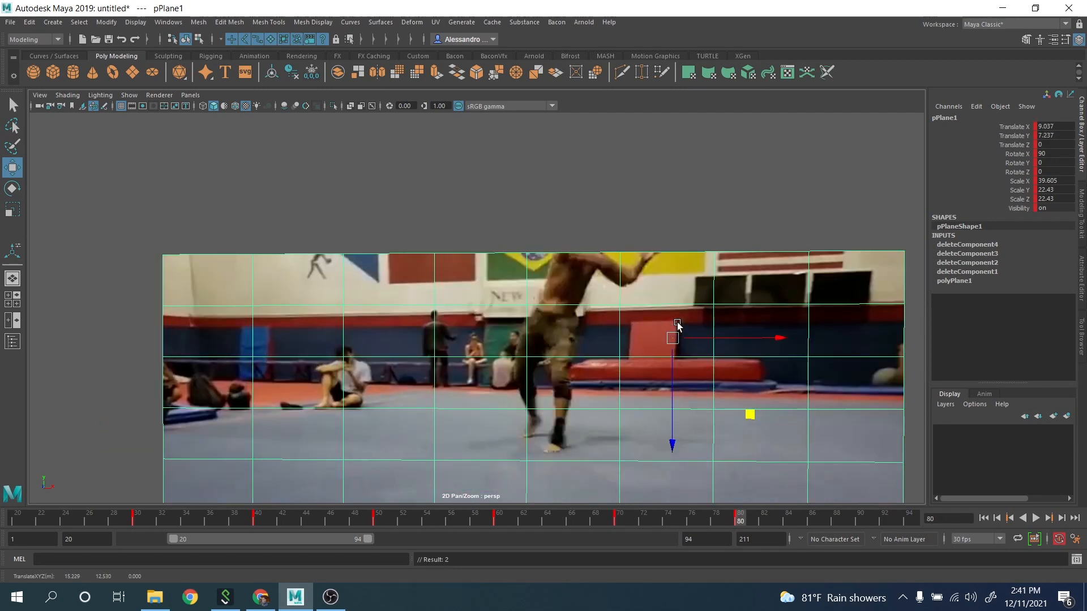
key("comma")
key("comma")
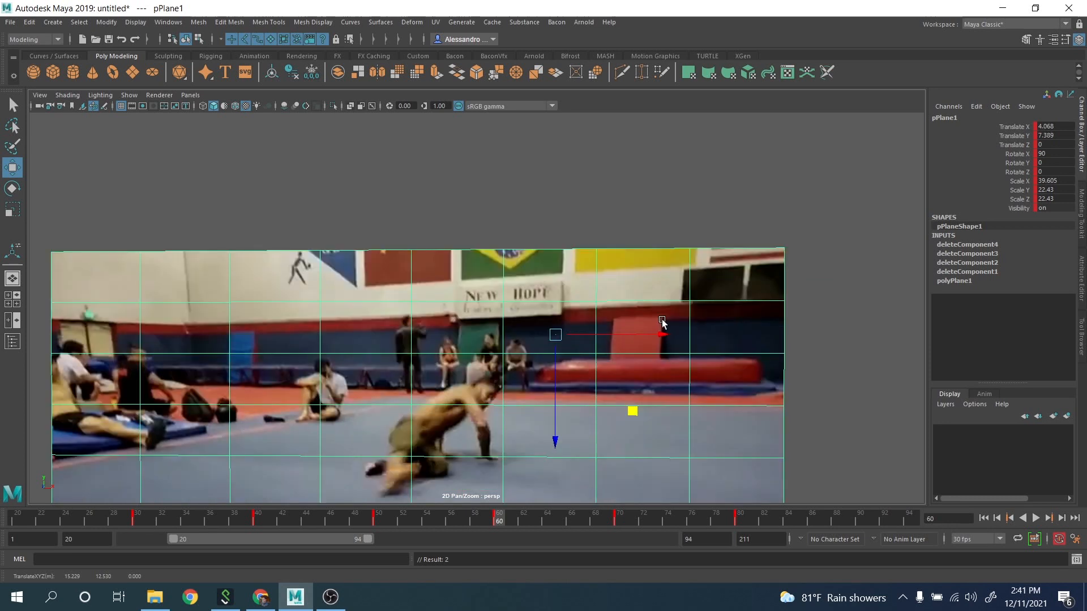
Step: Adjust the video plane at frame 70 to about X 6.071, Y 5.975, comparing the background with frame 60
key("period")
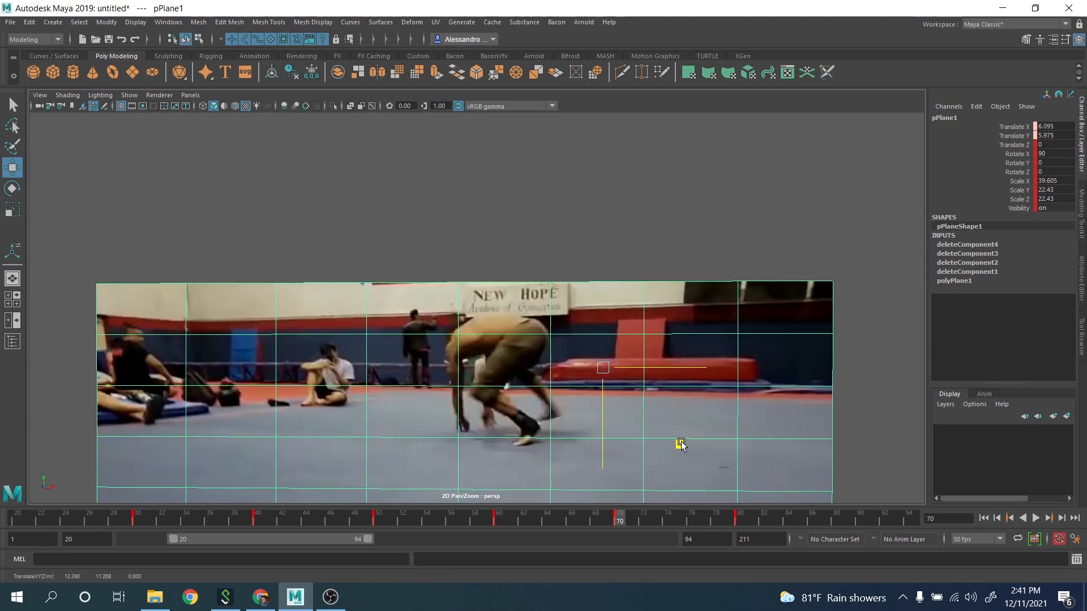
key("comma")
key("period")
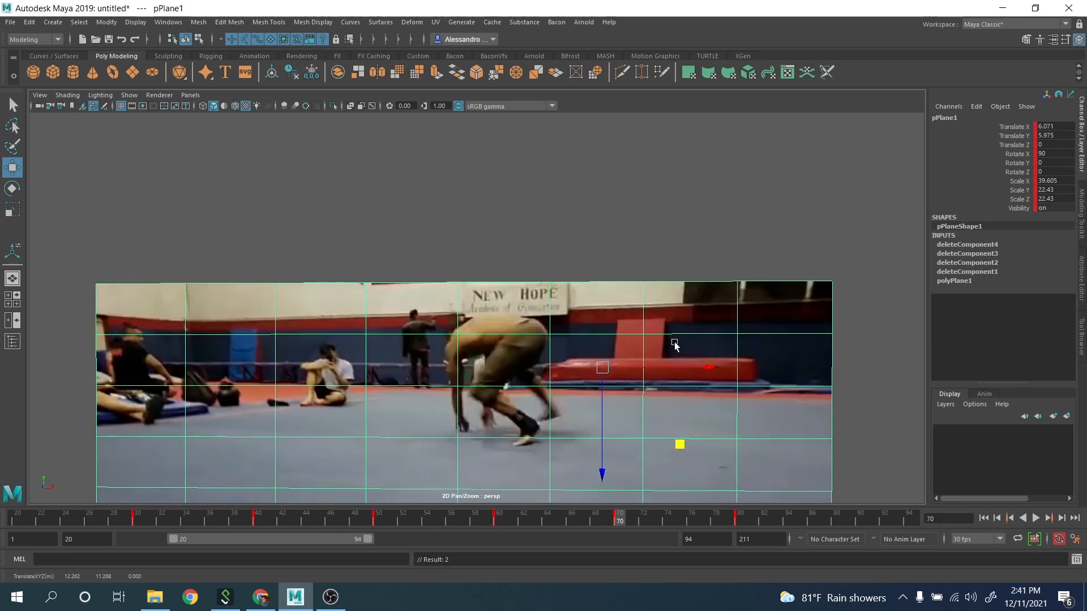
Step: Adjust the video plane at frame 80 to about X 8.727, Y 7.237, comparing the background with frame 70
key("period")
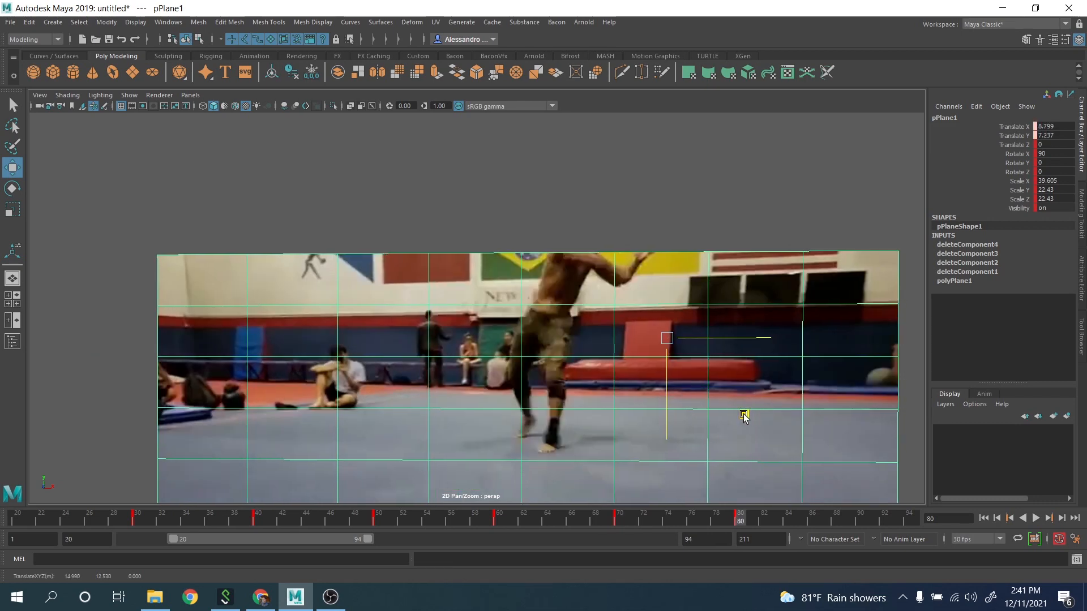
left_click_drag(744, 414, 743, 415)
key("comma")
key("period")
key("comma")
key("period")
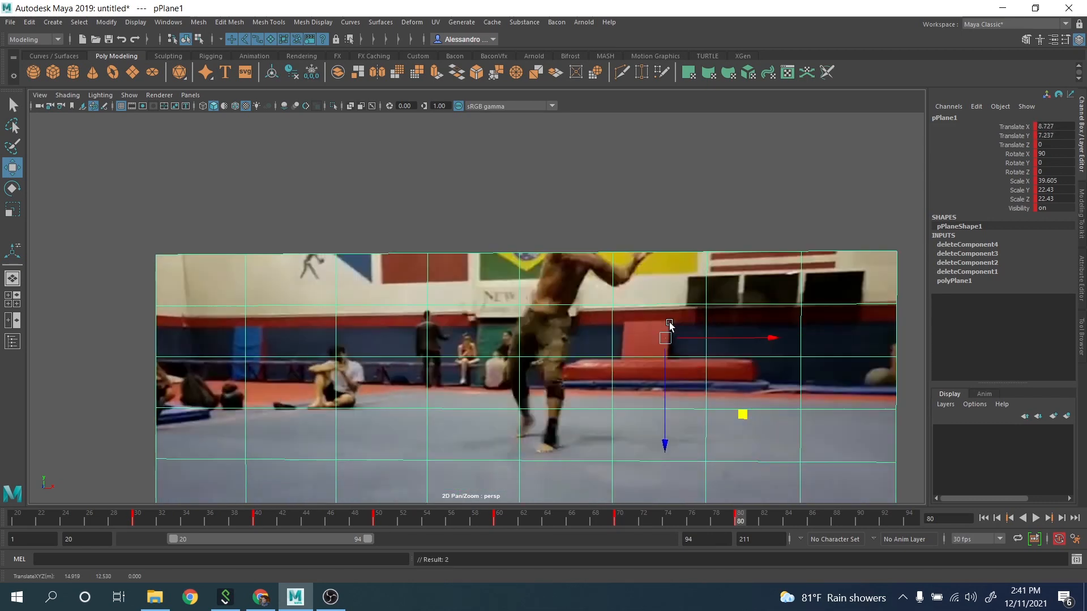
Step: Flip between the keys at frames 60, 70 and 80 to check how steady the background is
key("comma")
key("period")
key("comma")
key("period")
key("comma")
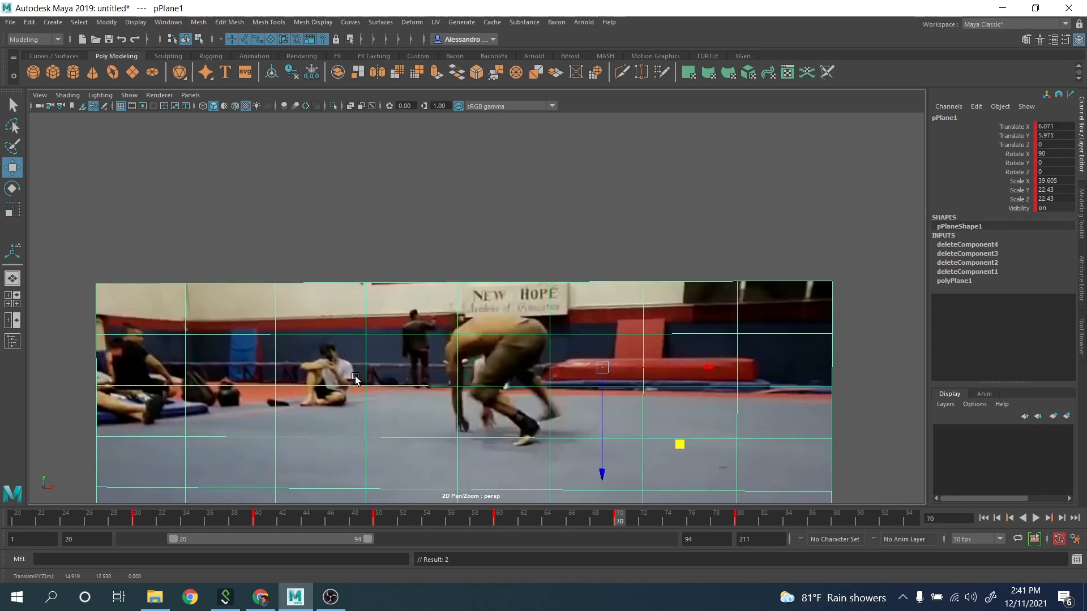
key("comma")
key("comma")
key("period")
key("period")
key("period")
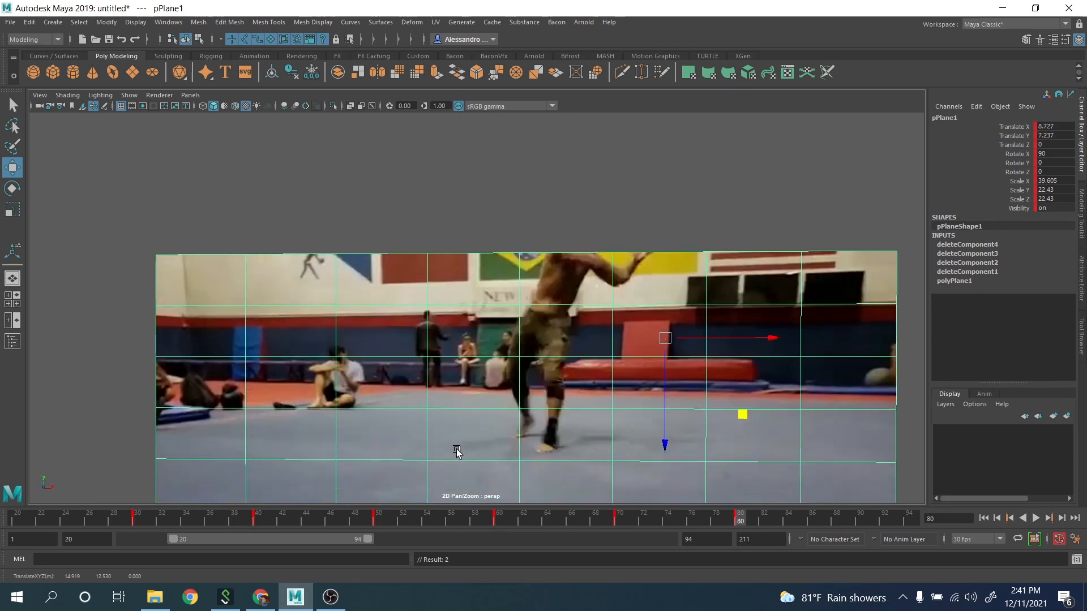
Step: Shift the playback range to frames 57–131 and key the video plane at frame 90
right_click_drag(623, 454, 398, 396, "alt")
middle_click_drag(398, 395, 358, 375, "alt")
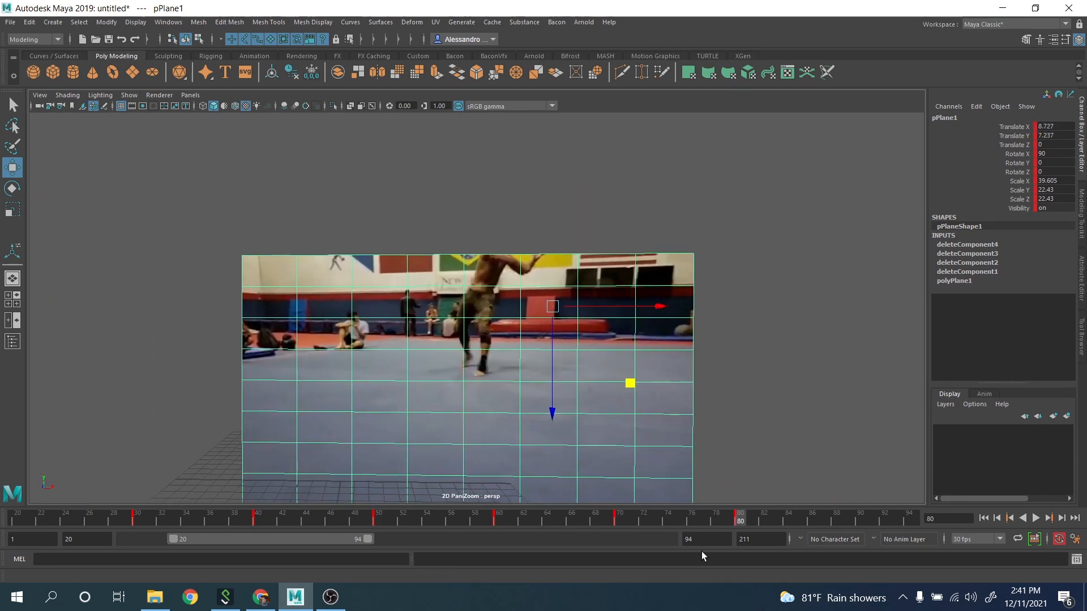
left_click_drag(354, 539, 449, 539)
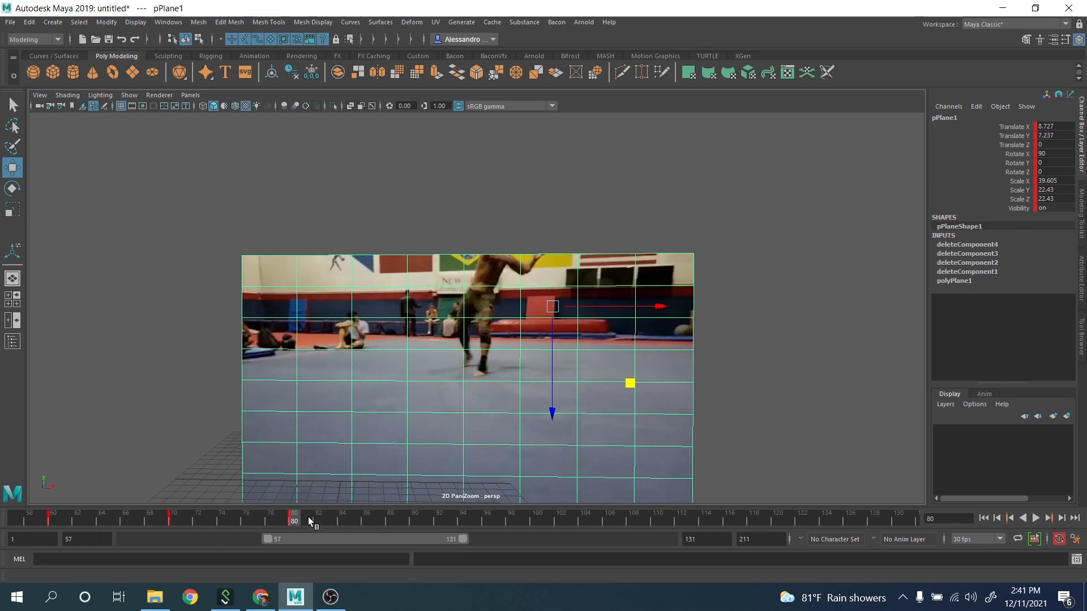
left_click_drag(308, 518, 416, 530)
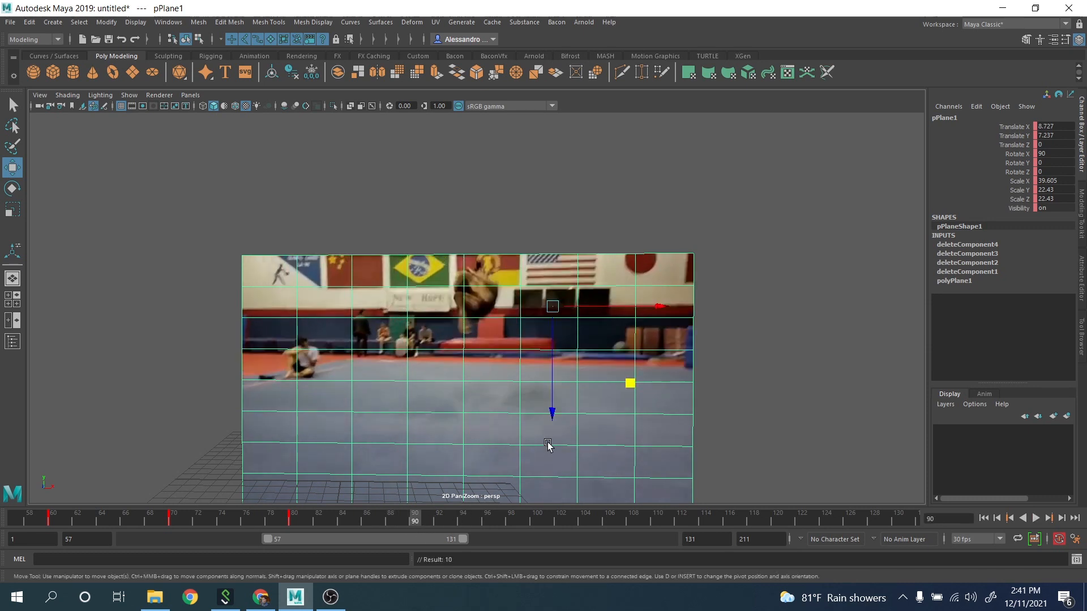
scroll(554, 417, "up", 2)
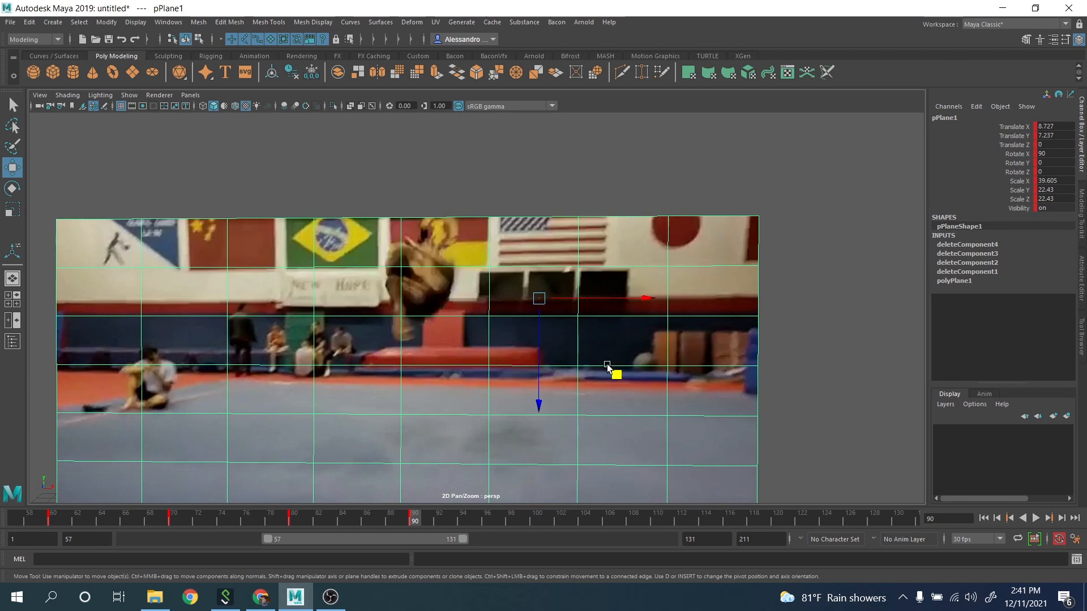
left_click(618, 376)
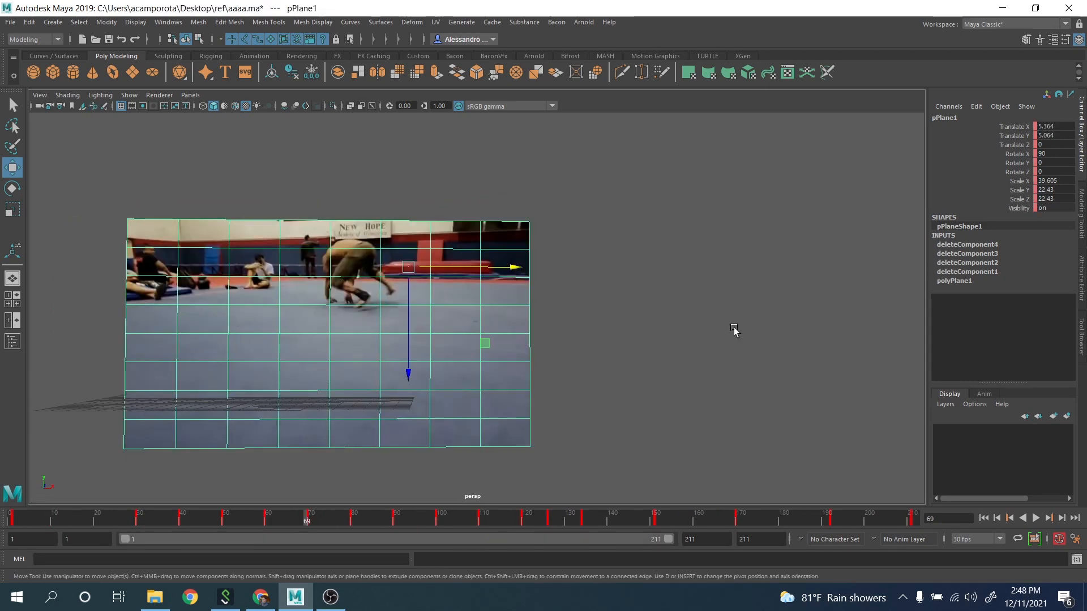
Step: Select the video plane and review its position keys from frame 70 to 151, returning to the key at frame 134
left_click(790, 329)
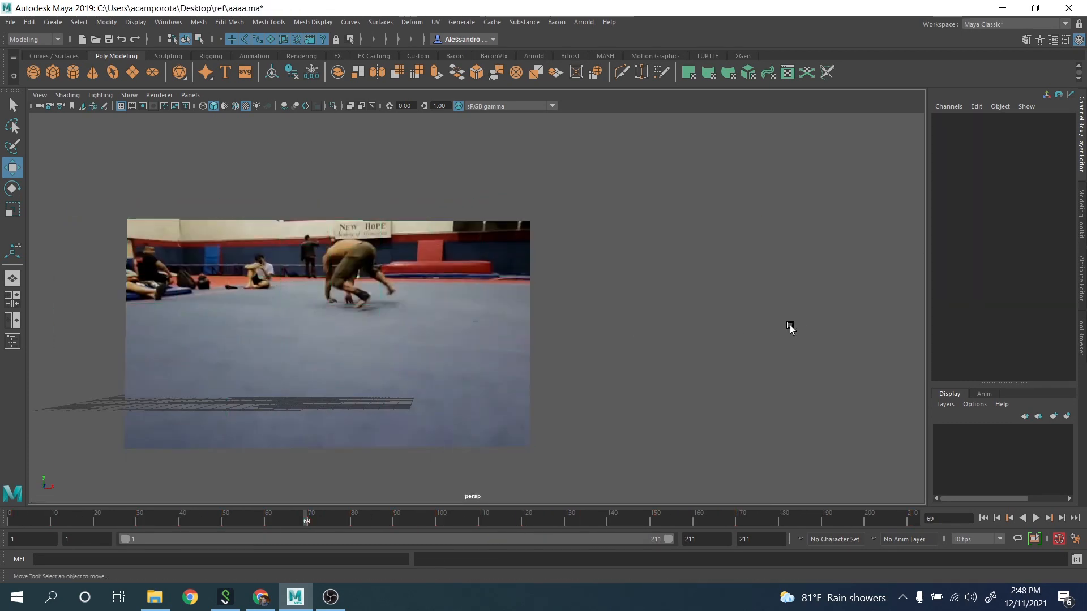
left_click(292, 434)
key("period")
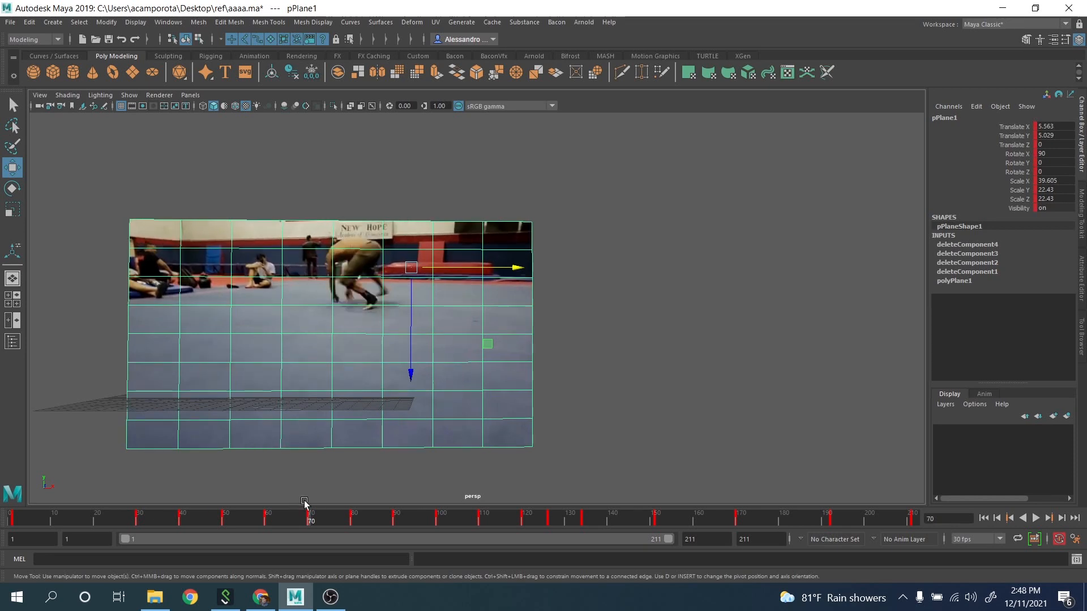
key("period")
key("period")
key("period")
key("period")
key("period")
key("period")
key("period")
key("period")
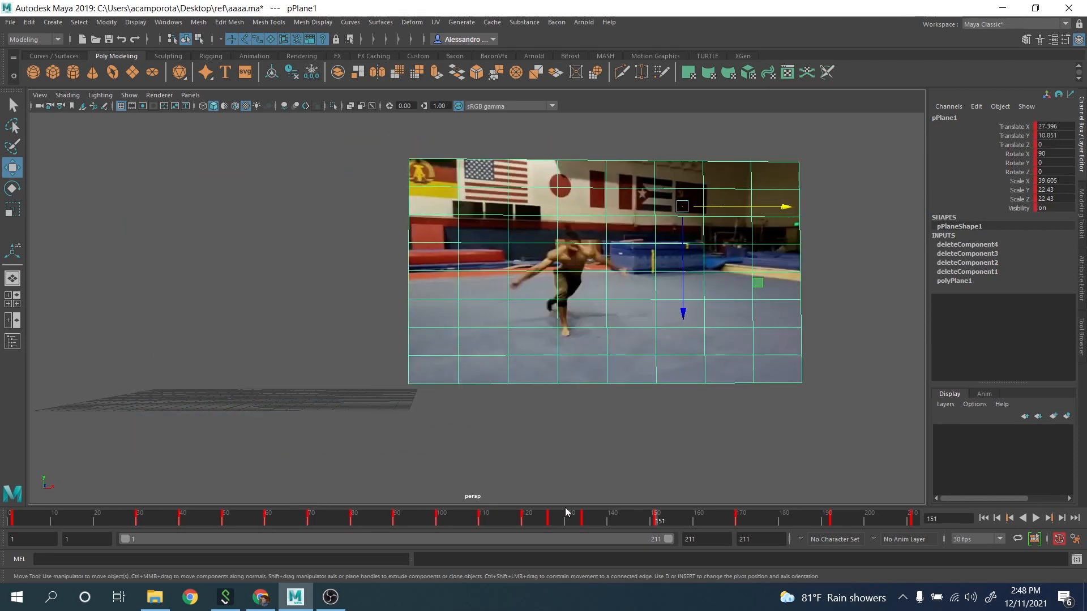
key("comma")
key("comma")
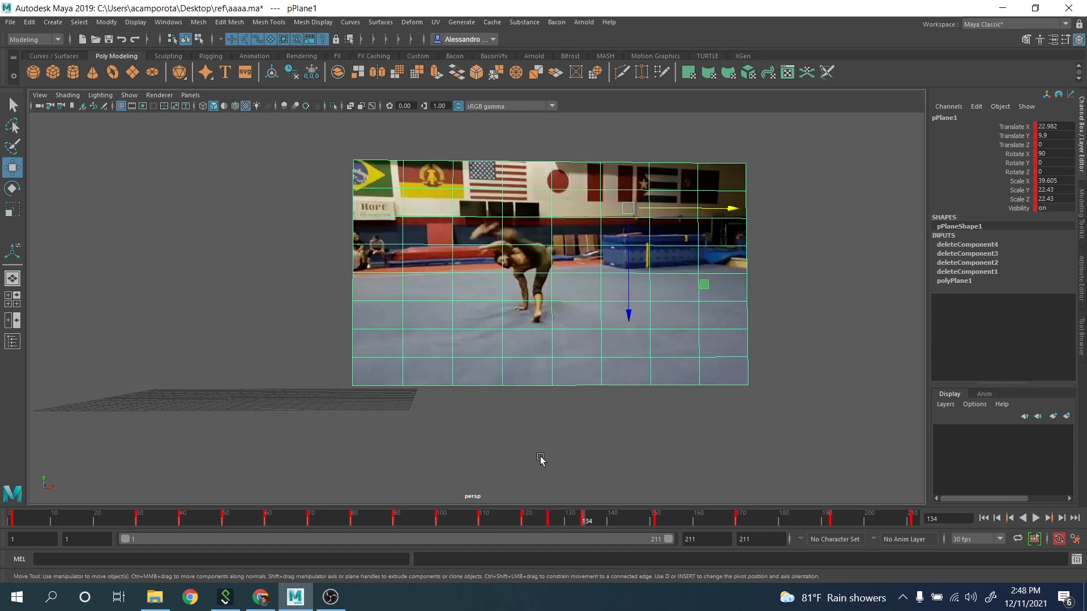
Step: Return to frame 1 and review the video plane's keys and in-between motion up to frame 70
left_click_drag(230, 517, 10, 512)
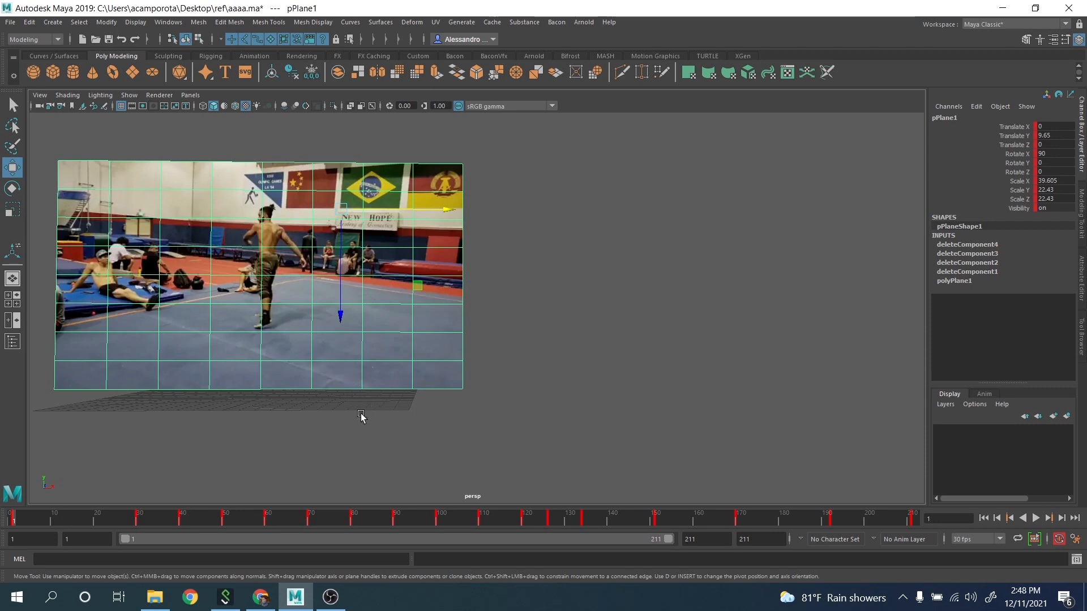
key("period")
key("period")
key("period")
key("period")
key("period")
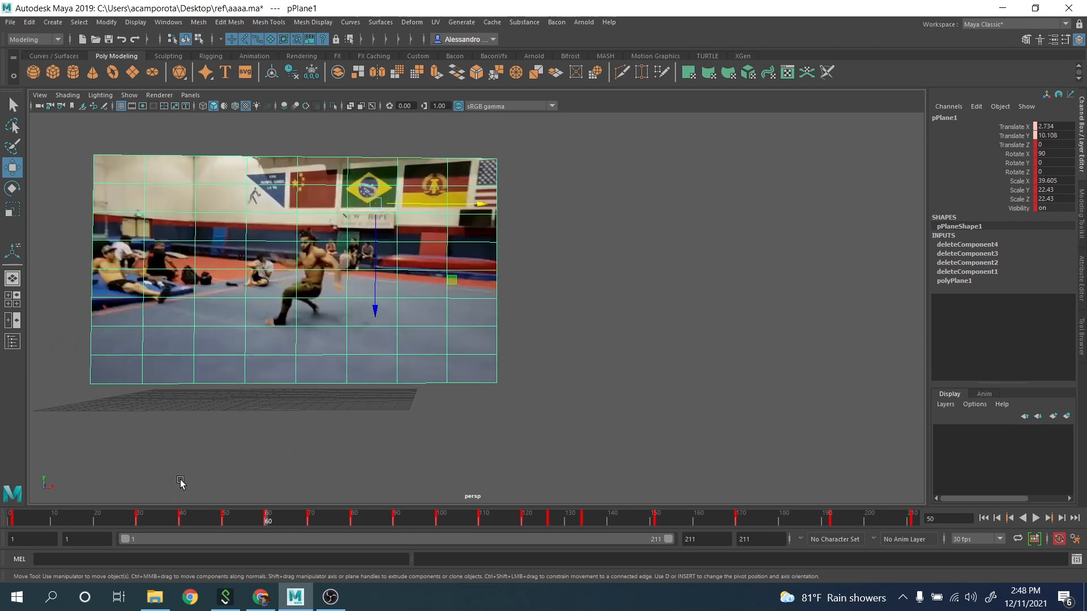
left_click_drag(268, 514, 308, 516)
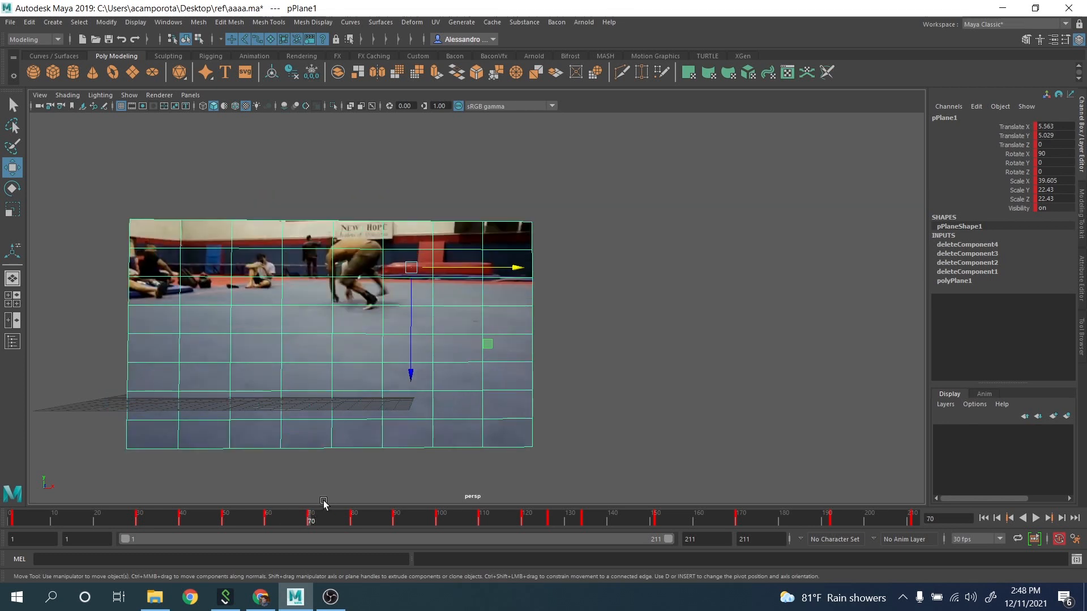
key("comma")
key("period")
Step: Shorten the playback range to frames 1–73 and key the video plane at frame 14
left_click_drag(668, 541, 259, 535)
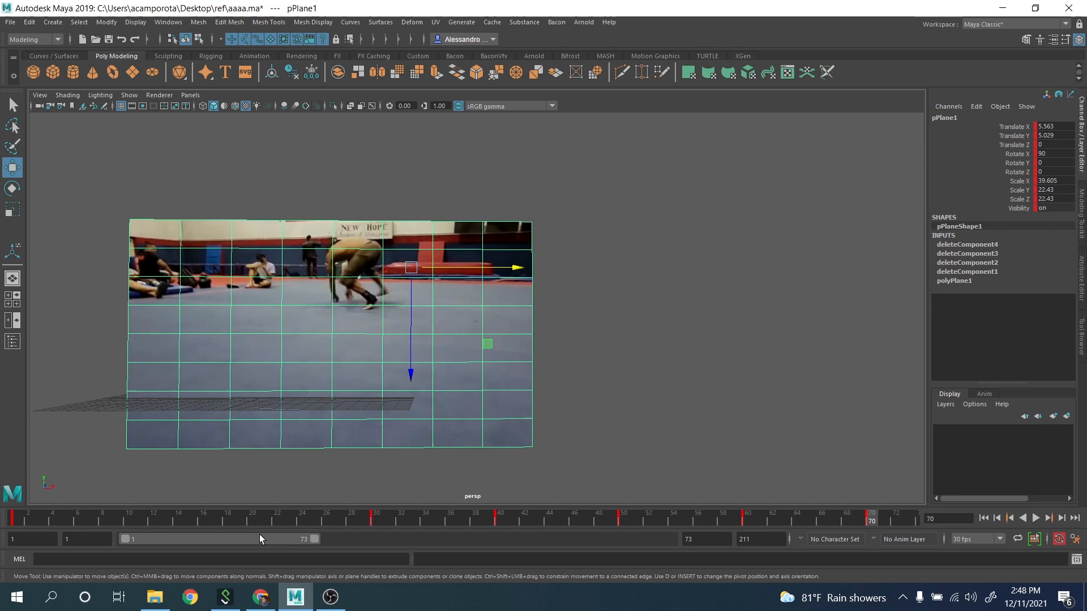
left_click(176, 519)
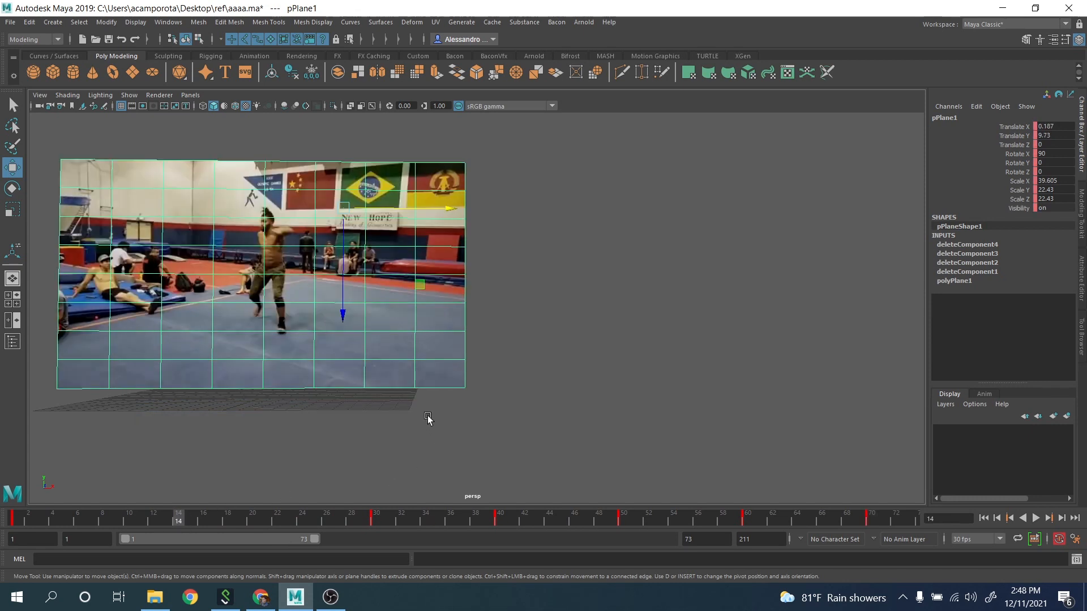
key("backslash")
middle_click_drag(391, 381, 457, 433)
key("backslash")
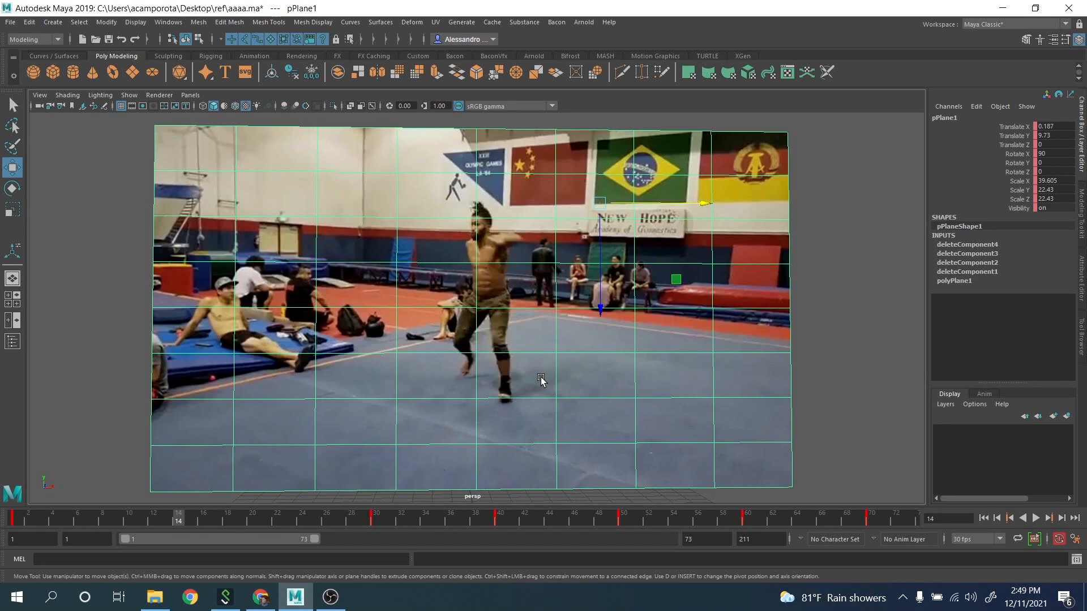
key("s")
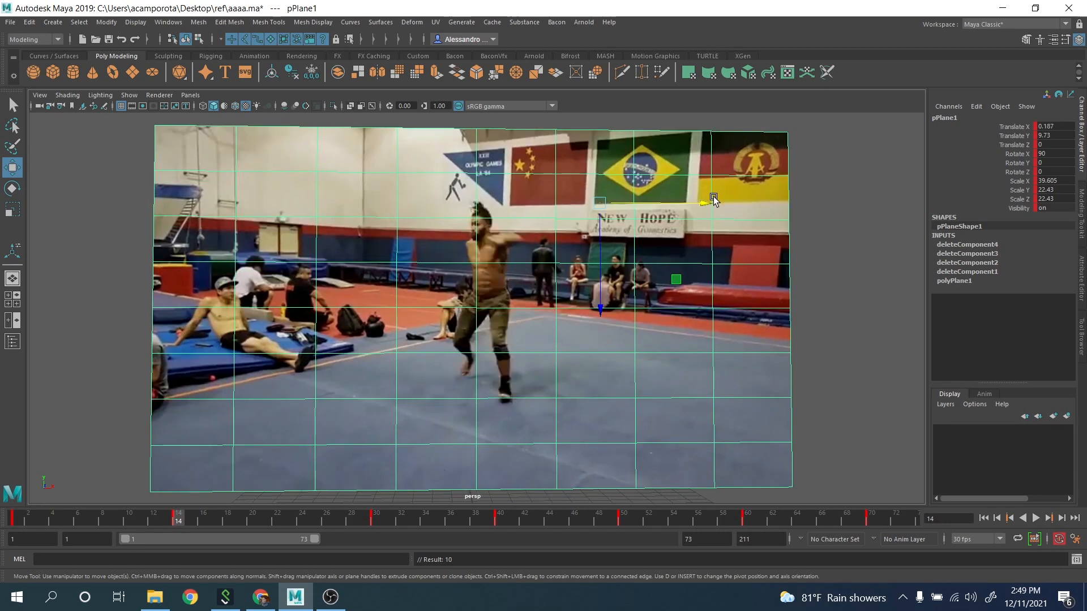
Step: Move the video plane at frame 14 to about X 0.271, Y 9.747, matching the wall sign and flags to frame 1
key("backslash")
key("backslash")
middle_click_drag(691, 288, 551, 341, "alt")
right_click_drag(551, 341, 570, 286, "alt")
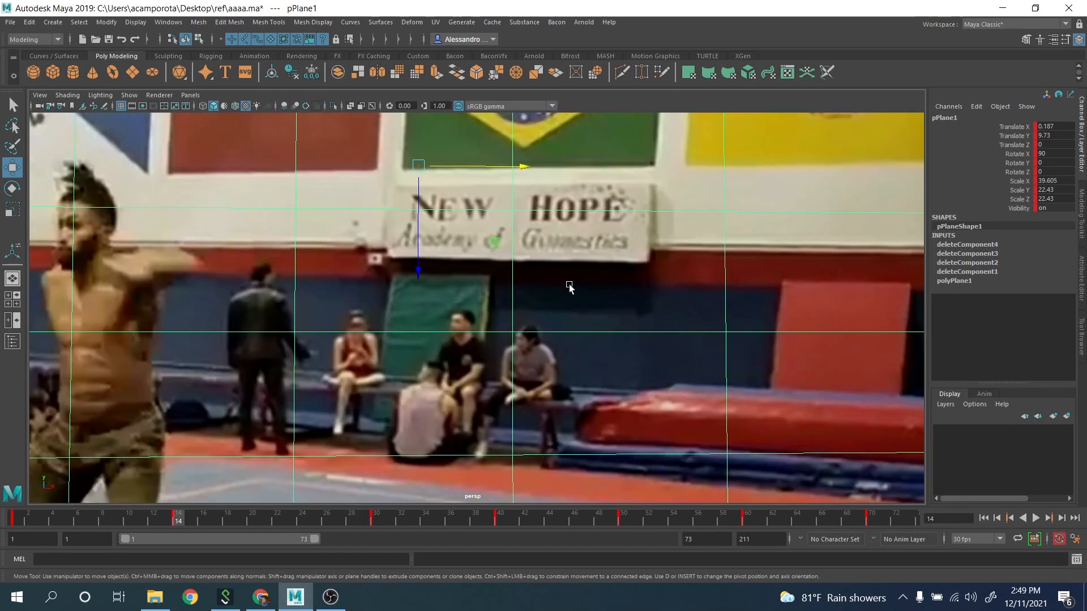
middle_click_drag(570, 286, 553, 363, "alt")
right_click_drag(553, 362, 579, 258, "alt")
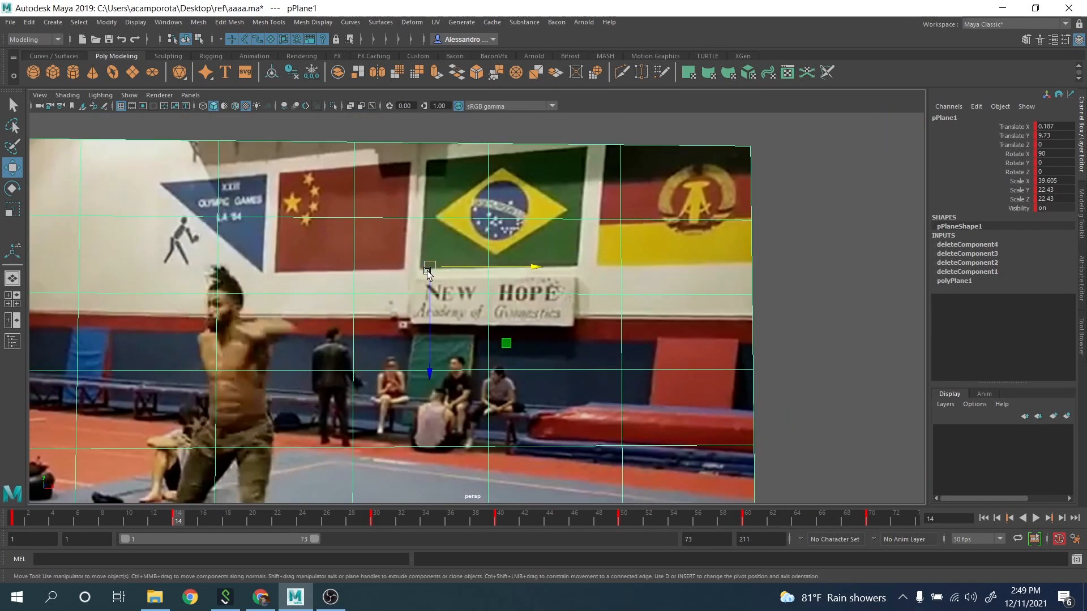
key("comma")
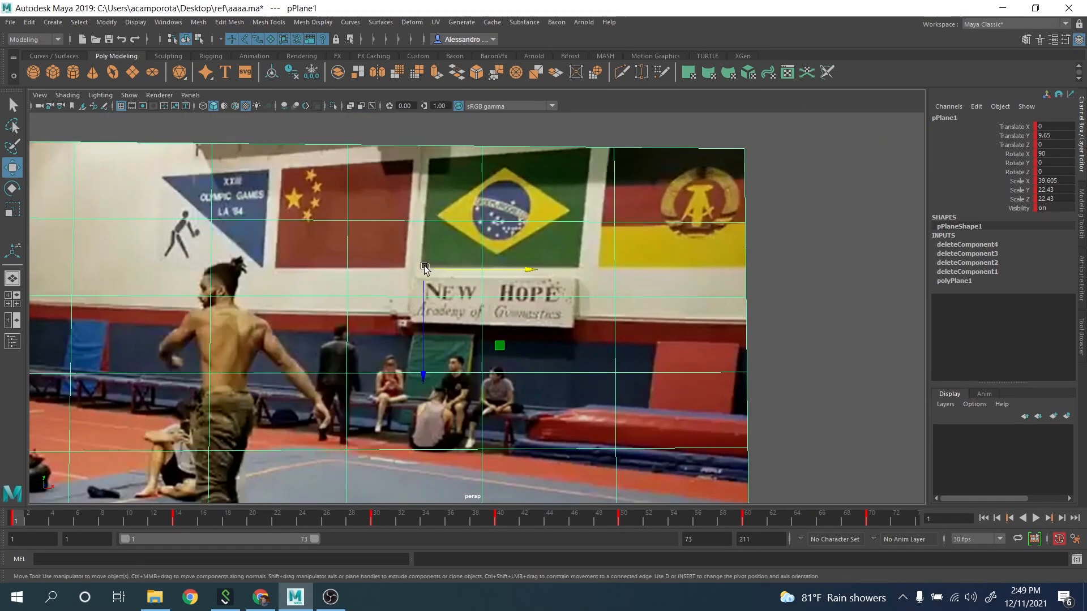
key("period")
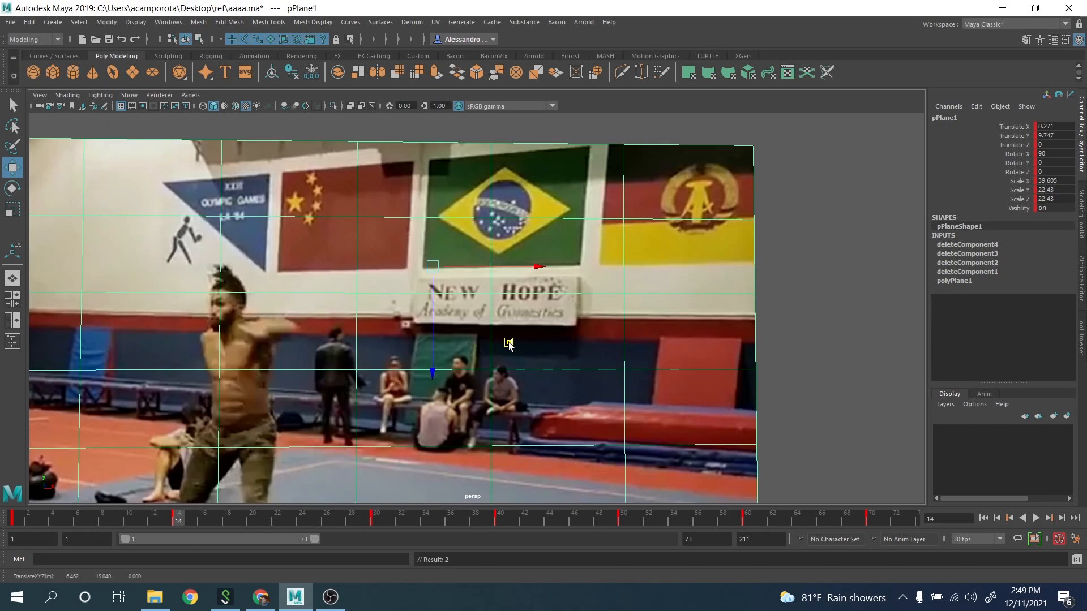
key("comma")
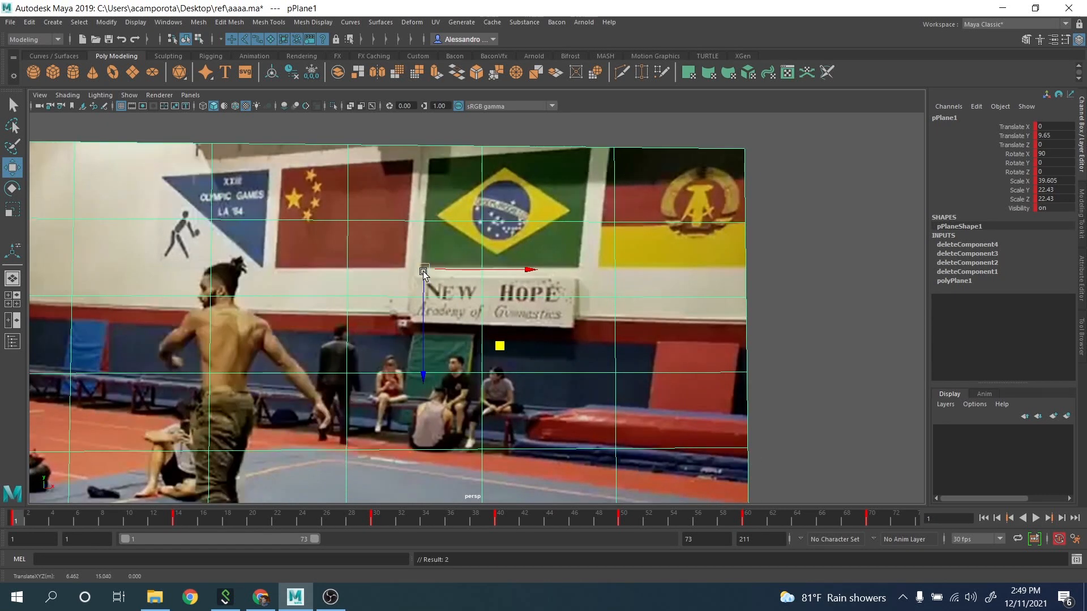
Step: Compare the background at frames 14 and 30 and nudge the video plane slightly at frame 30
key("period")
key("period")
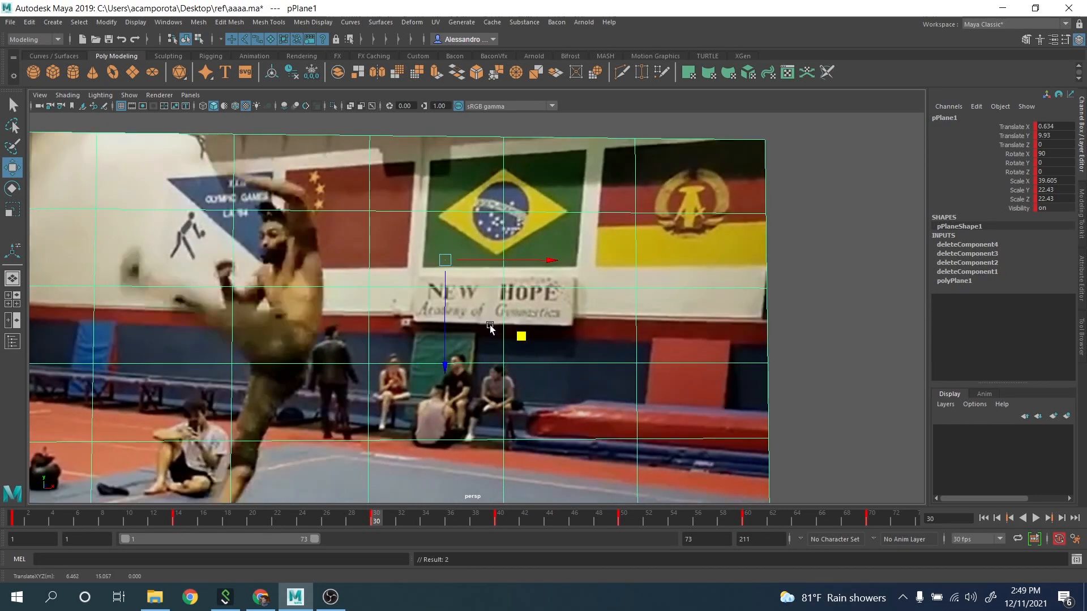
key("comma")
key("period")
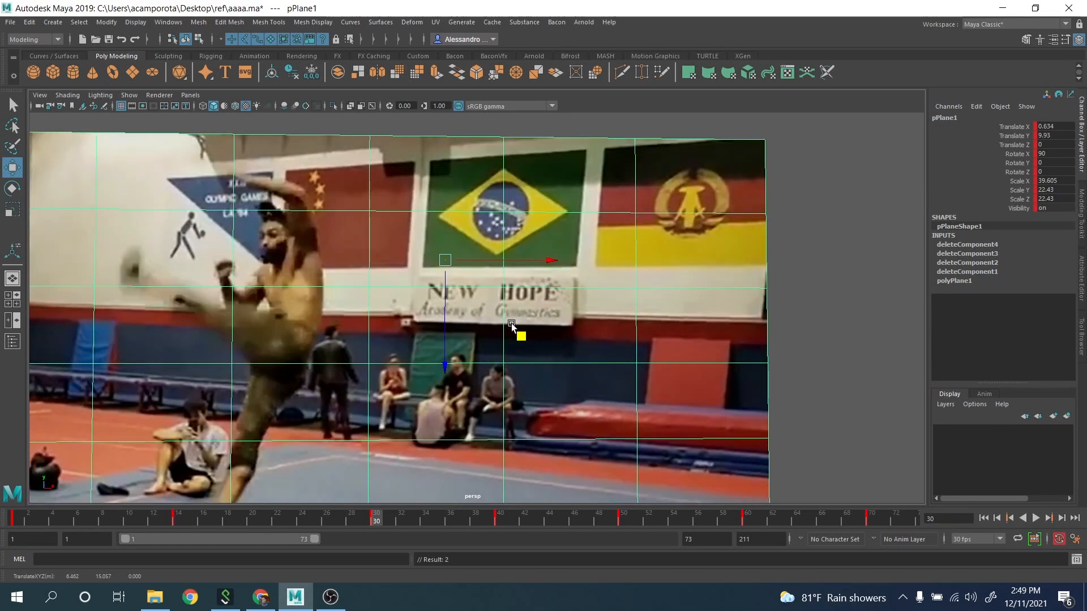
left_click_drag(522, 334, 524, 335)
Step: Play back the stabilized footage and compare the background between the keys at frames 40 and 50
key("alt+v")
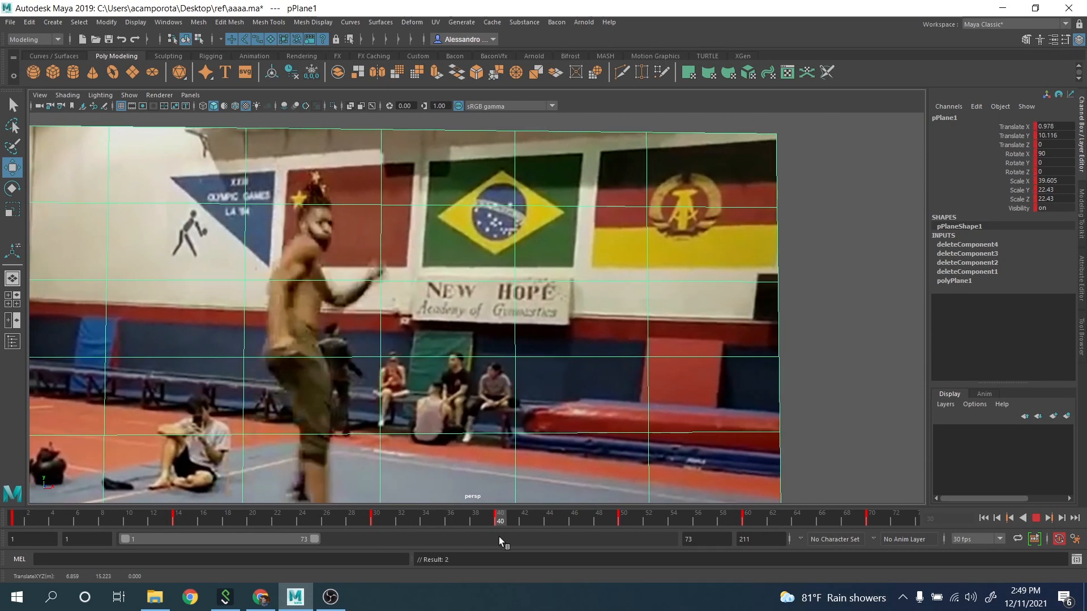
key("alt+v")
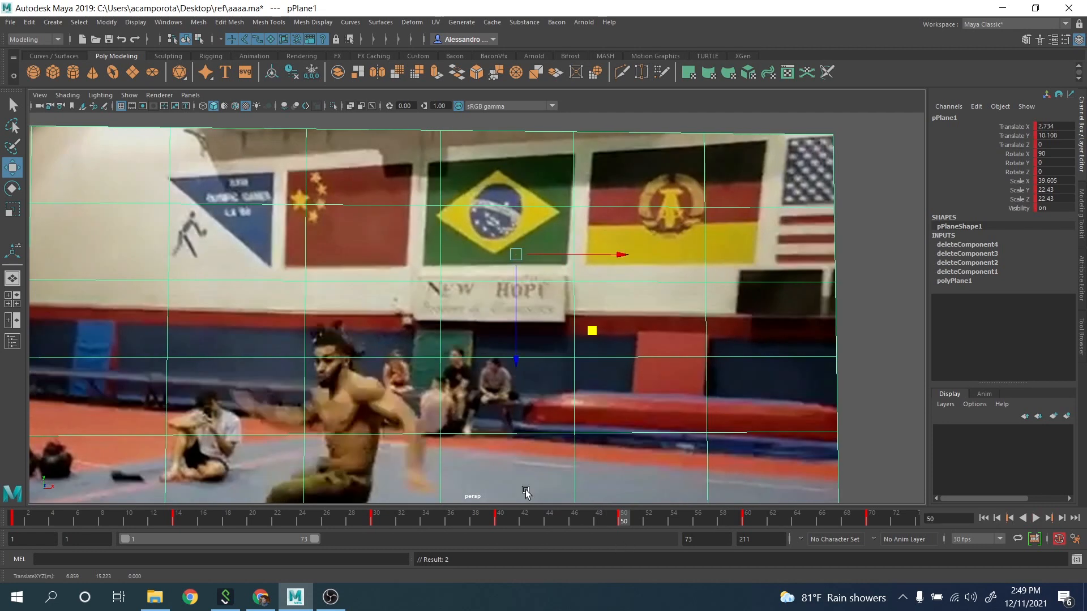
left_click(502, 514)
key("period")
key("comma")
key("period")
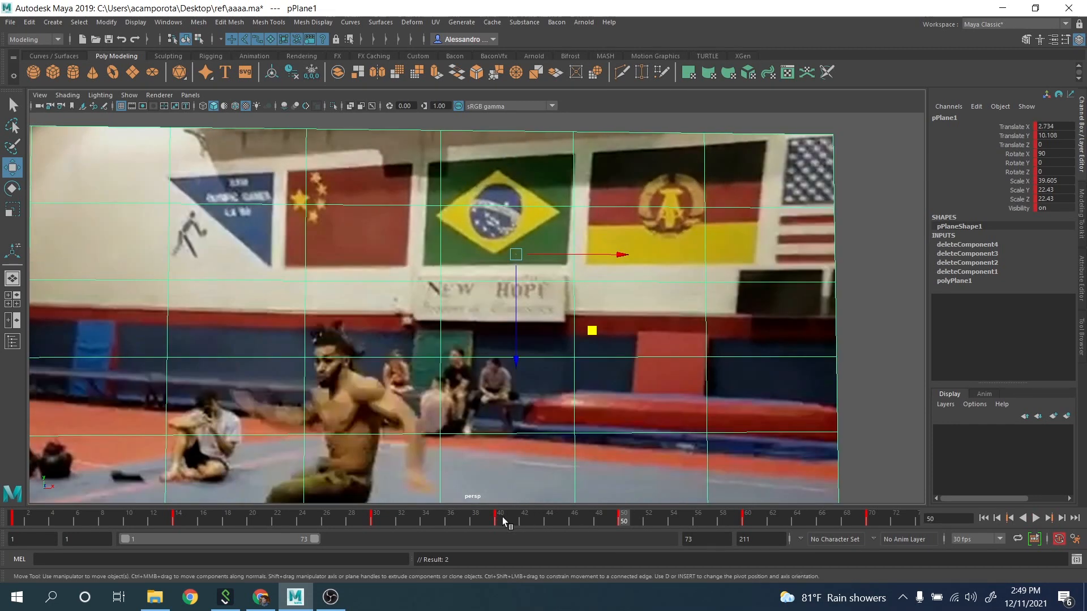
Step: Play from frame 40, stop at frame 45, key the video plane there and compare the background with frame 40
left_click(501, 518)
key("alt+v")
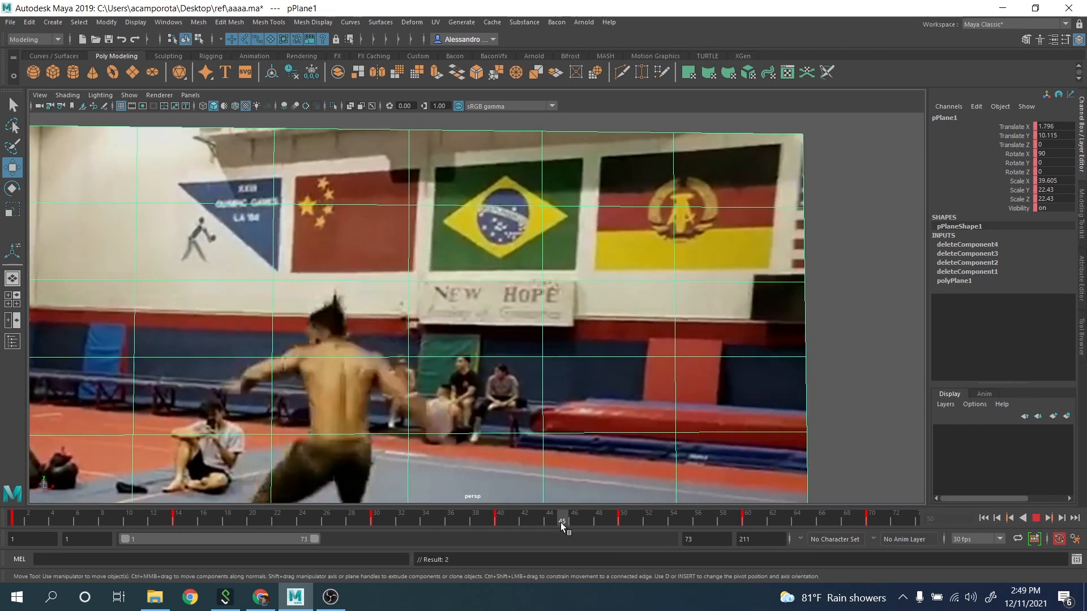
key("alt+v")
key("s")
key("comma")
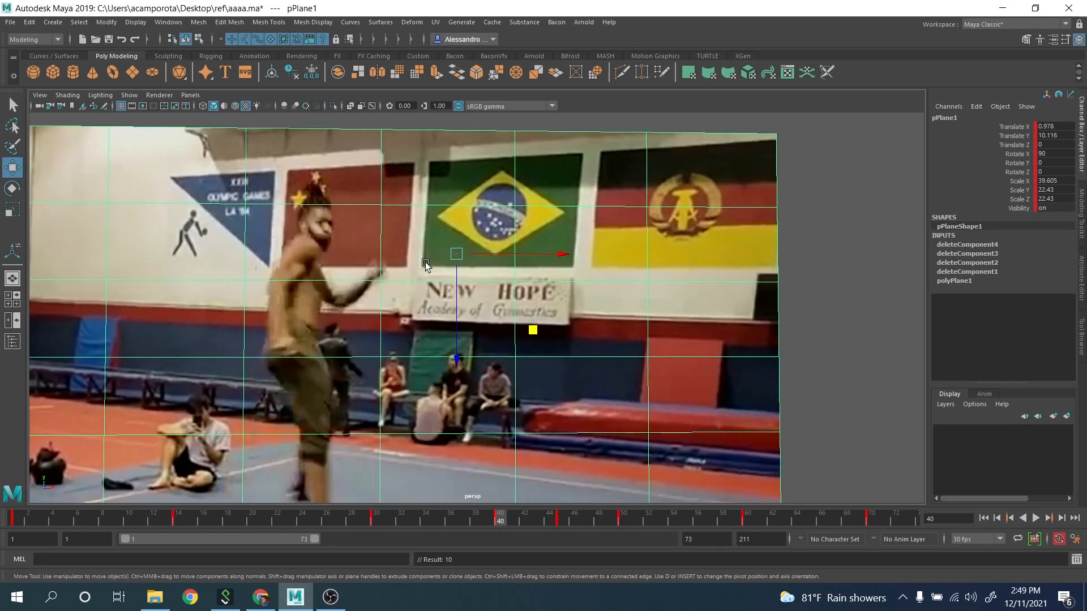
key("period")
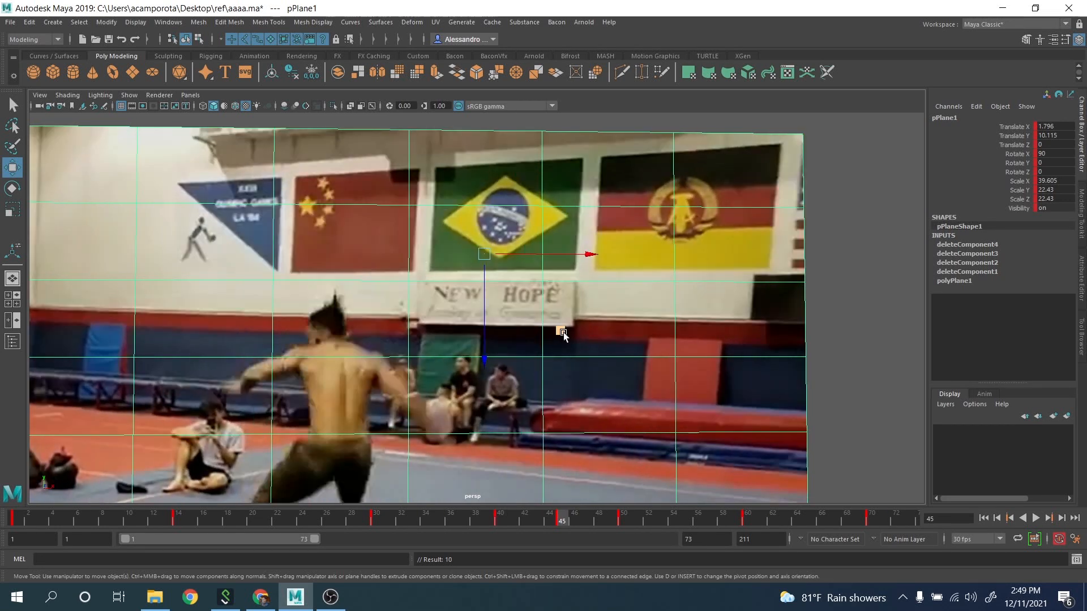
Step: Move the video plane at frame 45 to about X 1.678, Y 10.215, matching the wall sign and flags to frame 40
key("comma")
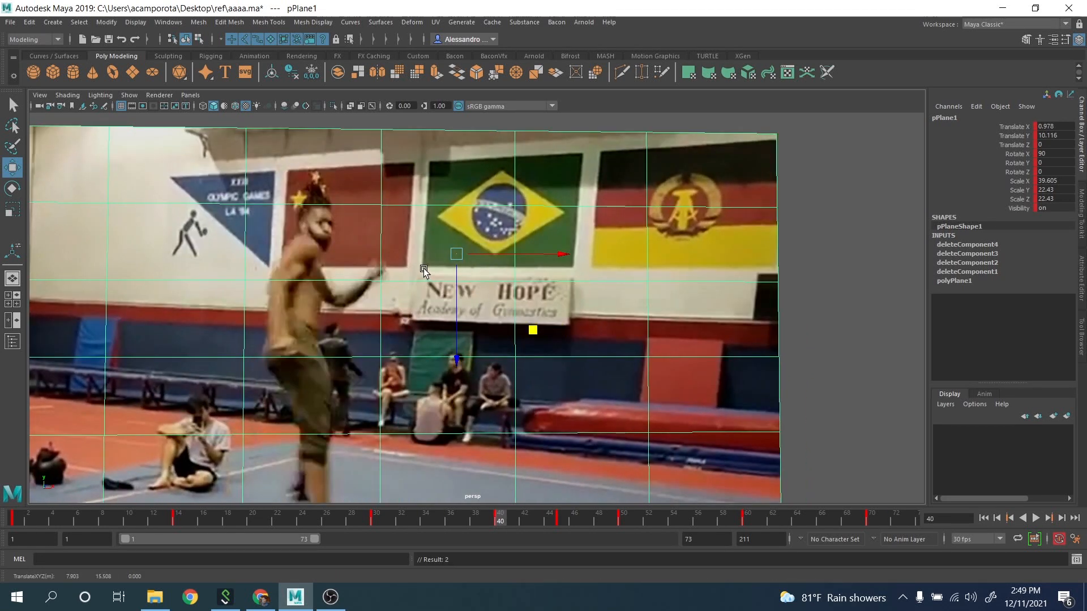
key("period")
left_click_drag(566, 252, 570, 252)
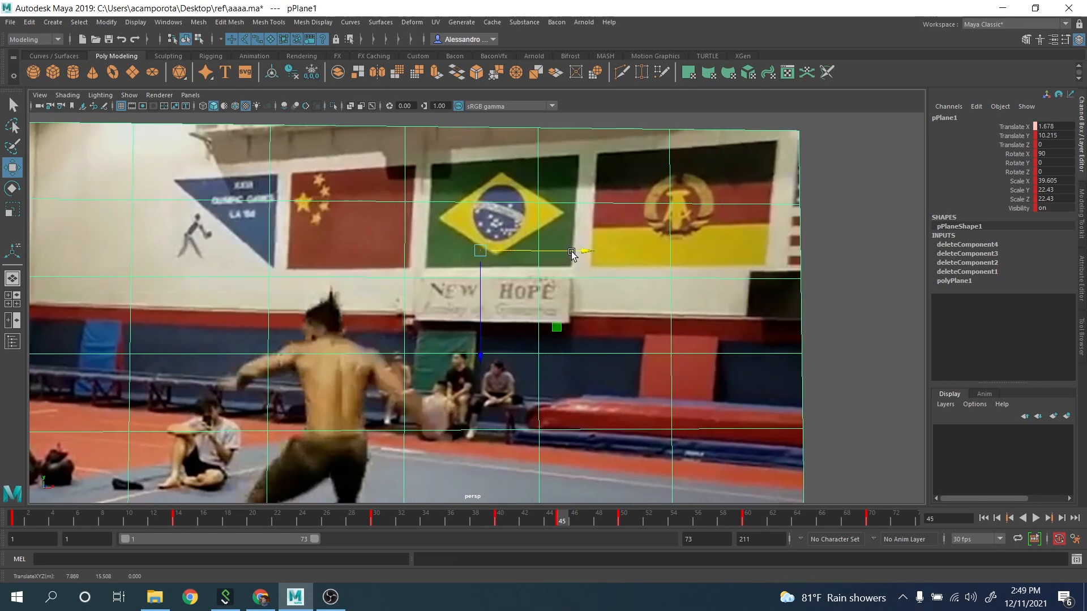
key("comma")
key("period")
key("period")
key("comma")
key("period")
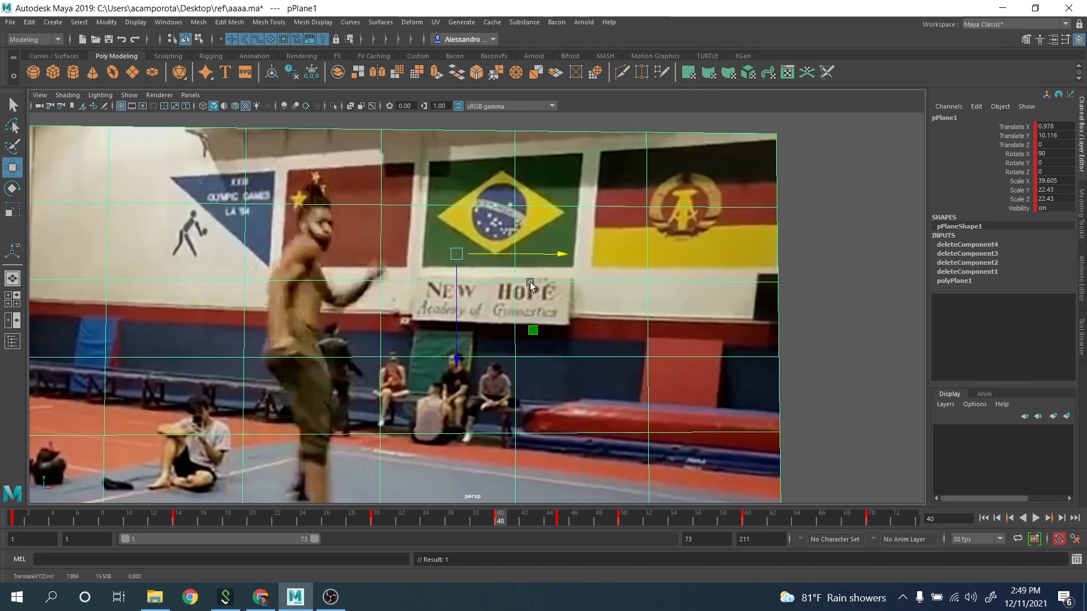
Step: Recheck the background against frame 40 and nudge the video plane at frame 45 to about X 1.644
key("comma")
key("period")
key("comma")
key("comma")
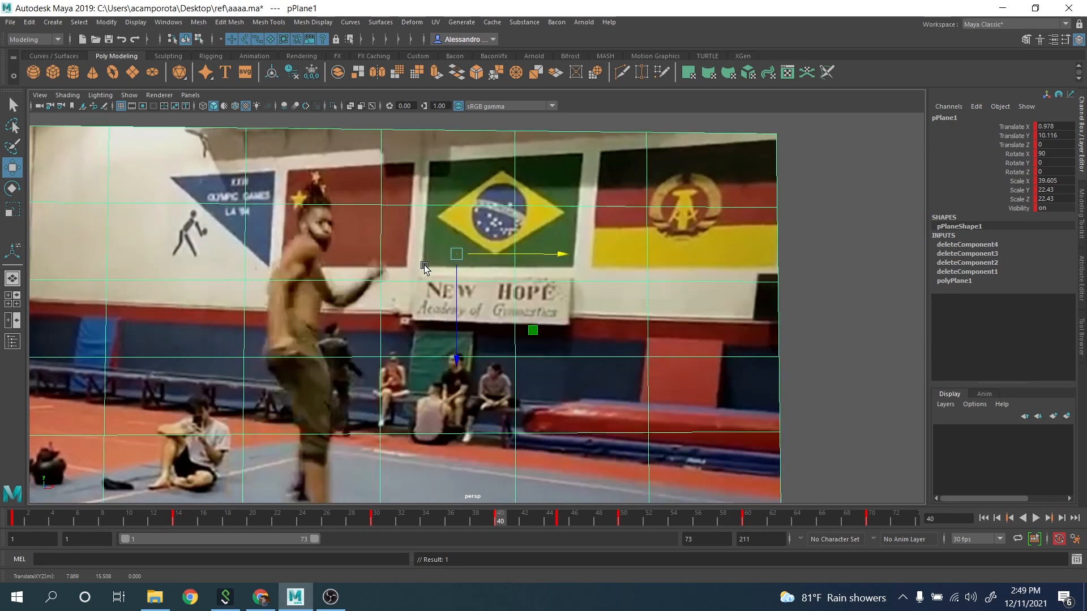
key("period")
left_click_drag(558, 327, 556, 327)
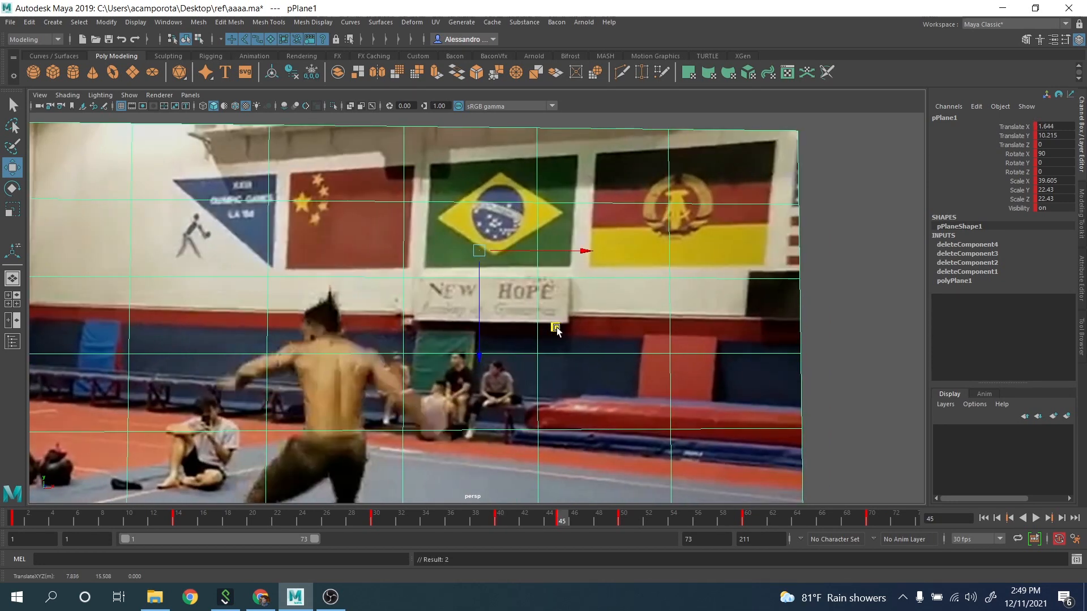
Step: Move the video plane at frame 50 to about X 2.801, Y 10.074, aligning the background with frame 45
key("comma")
key("period")
key("period")
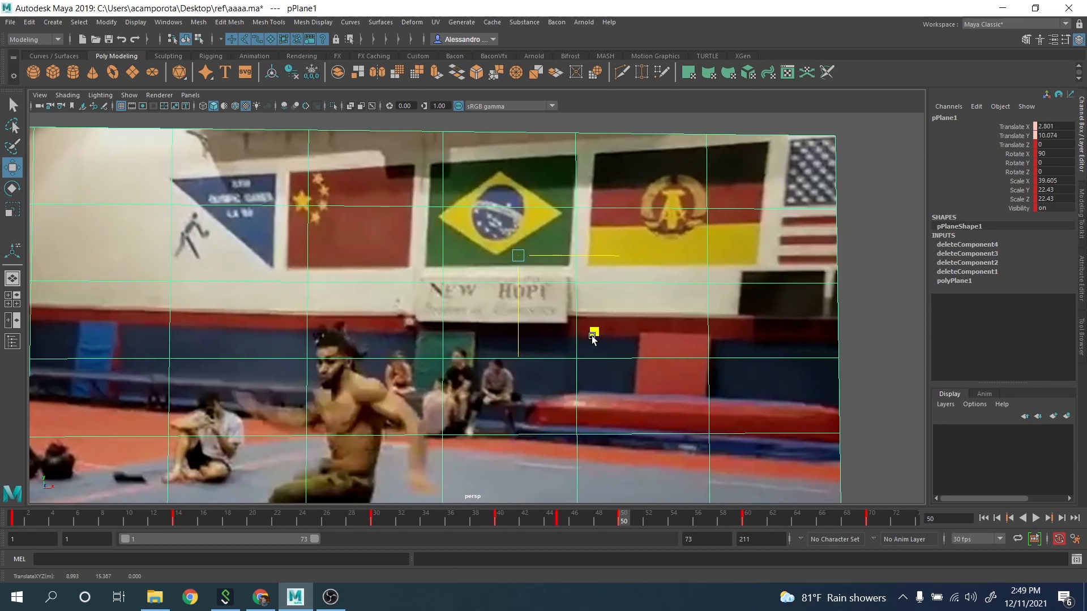
key("comma")
key("period")
key("comma")
Step: Inspect the video plane's animation curves in the Graph Editor, selecting most of their keys, and close the editor
left_click_drag(561, 501, 586, 525)
left_click(168, 22)
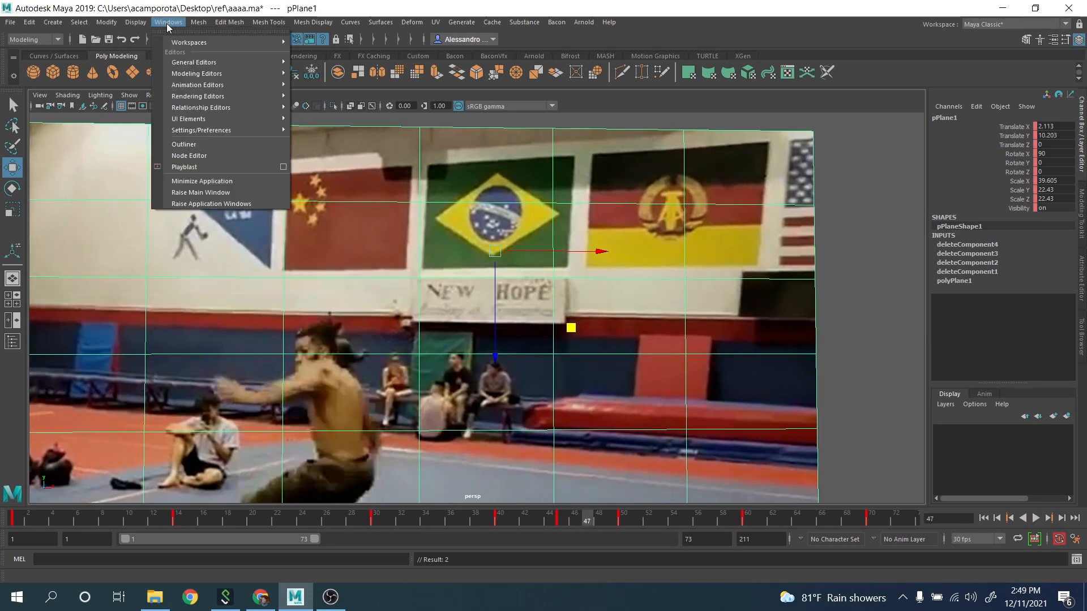
mouse_move(209, 85)
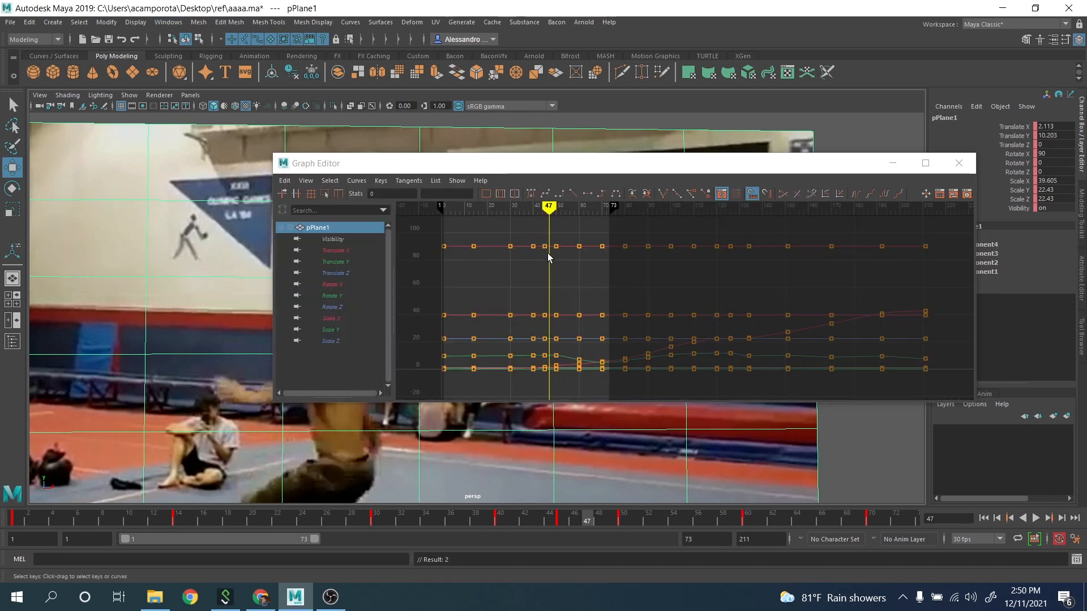
mouse_move(549, 254)
left_mouse_down()
mouse_move(472, 247)
mouse_move(855, 390)
left_mouse_up()
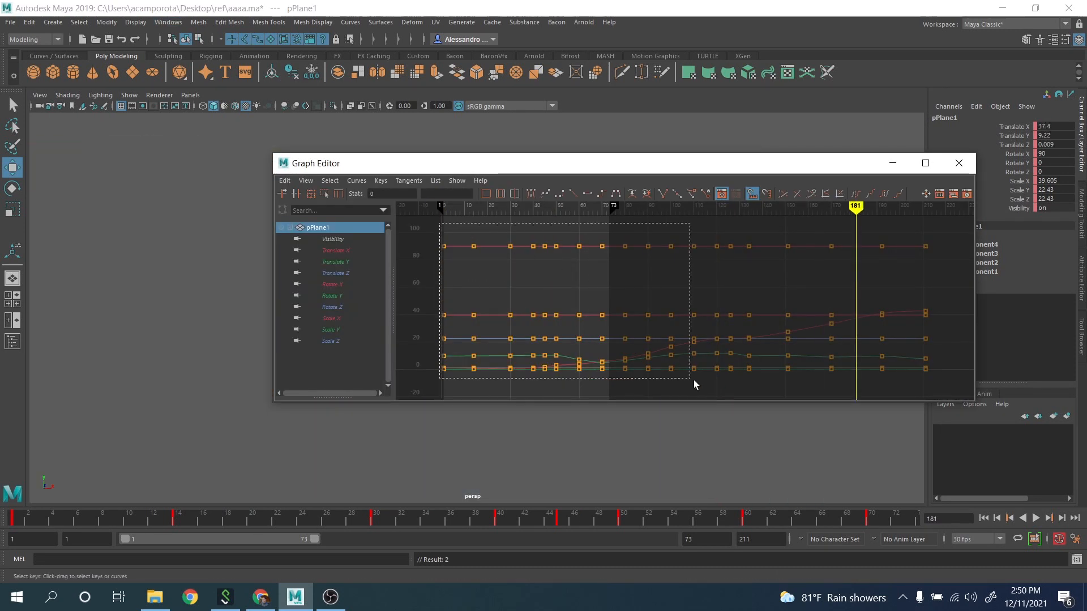
left_click_drag(694, 379, 810, 378)
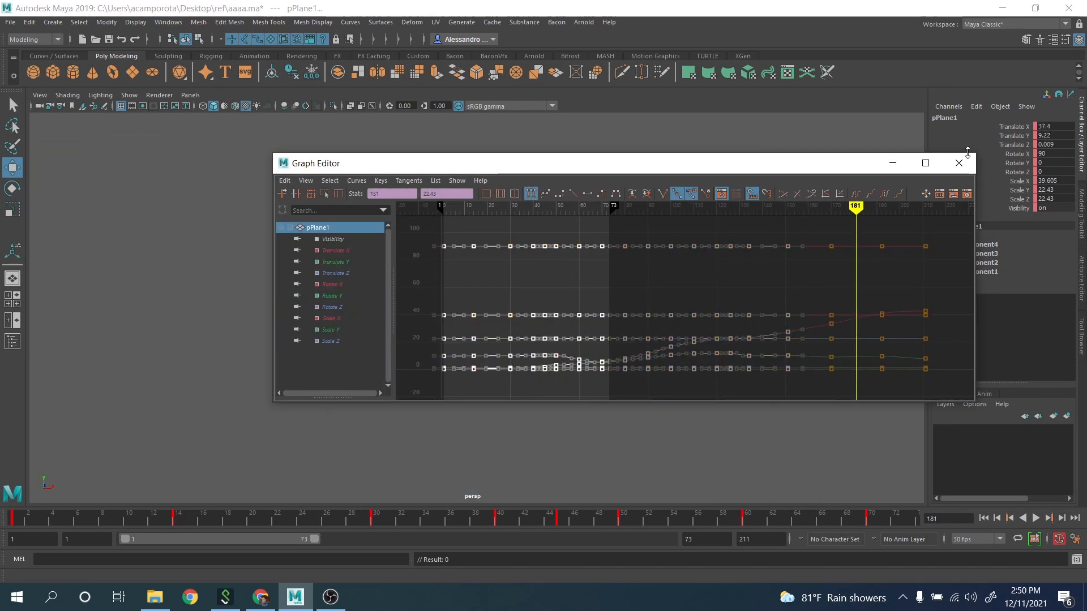
left_click(958, 163)
Step: Key the video plane at frame 43 and shift it to about X 1.259, Y 10.189 to match frame 40
mouse_move(556, 522)
left_mouse_down()
mouse_move(589, 522)
mouse_move(502, 521)
mouse_move(538, 521)
left_mouse_up()
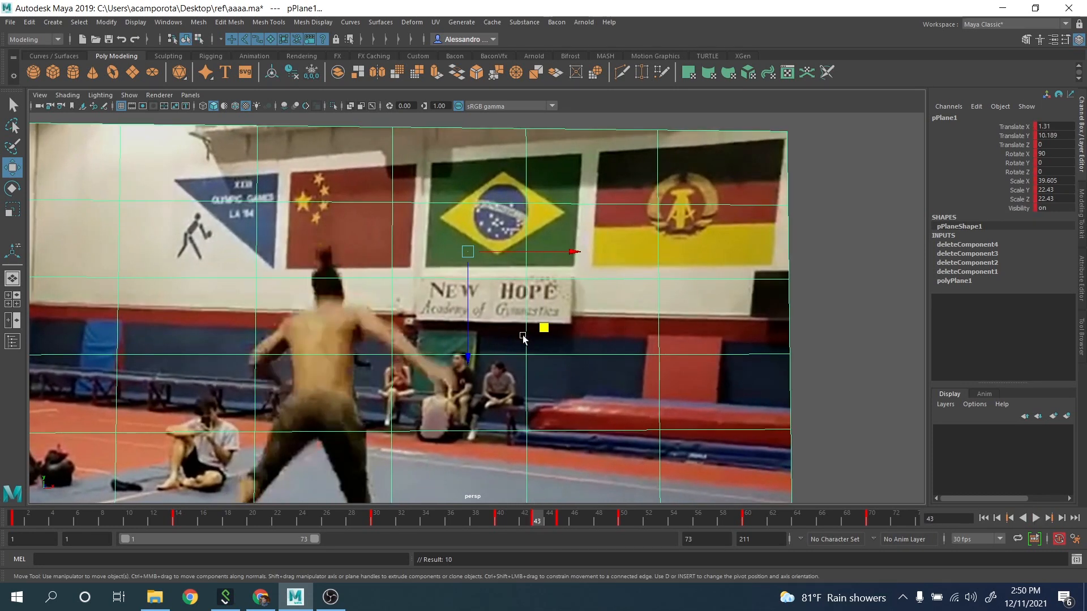
key(".")
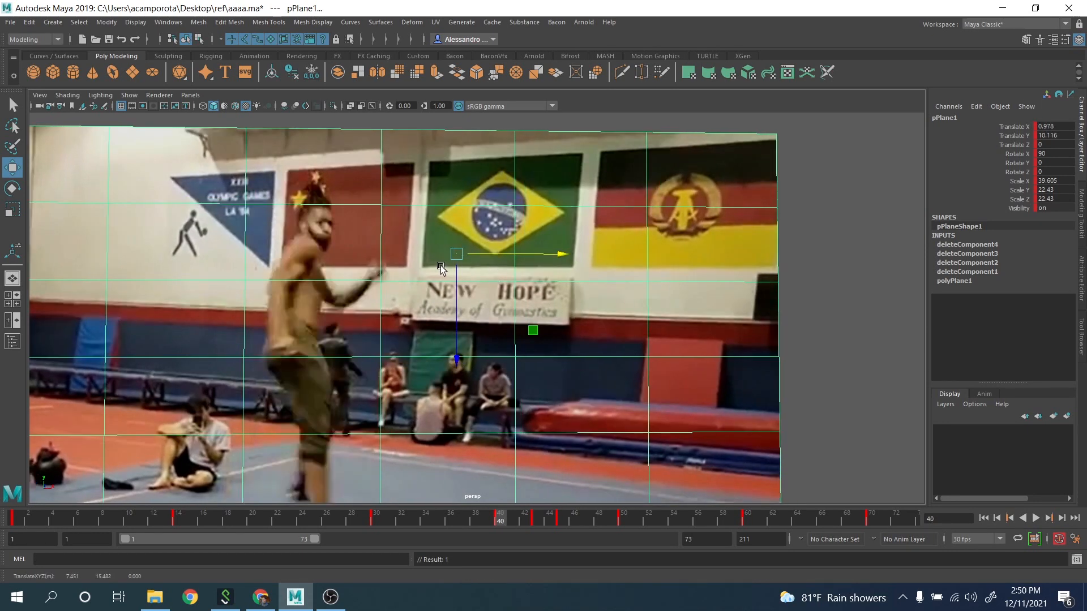
key(".")
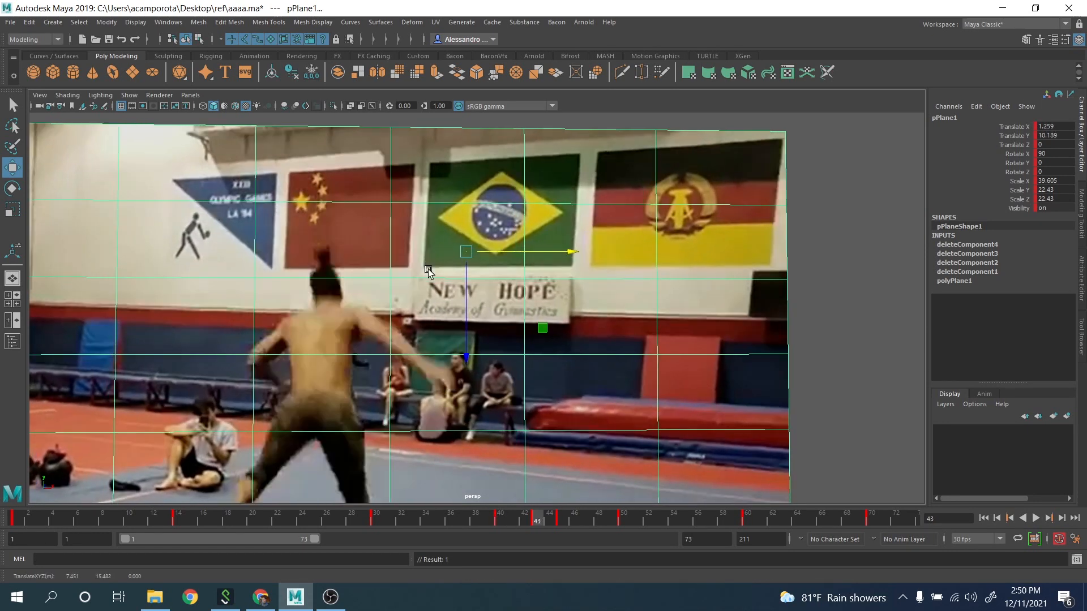
Step: Key the video plane at frame 44 and nudge it sideways until the background matches frames 43 and 45
left_click(549, 521)
key(".")
key(".")
left_click(550, 520)
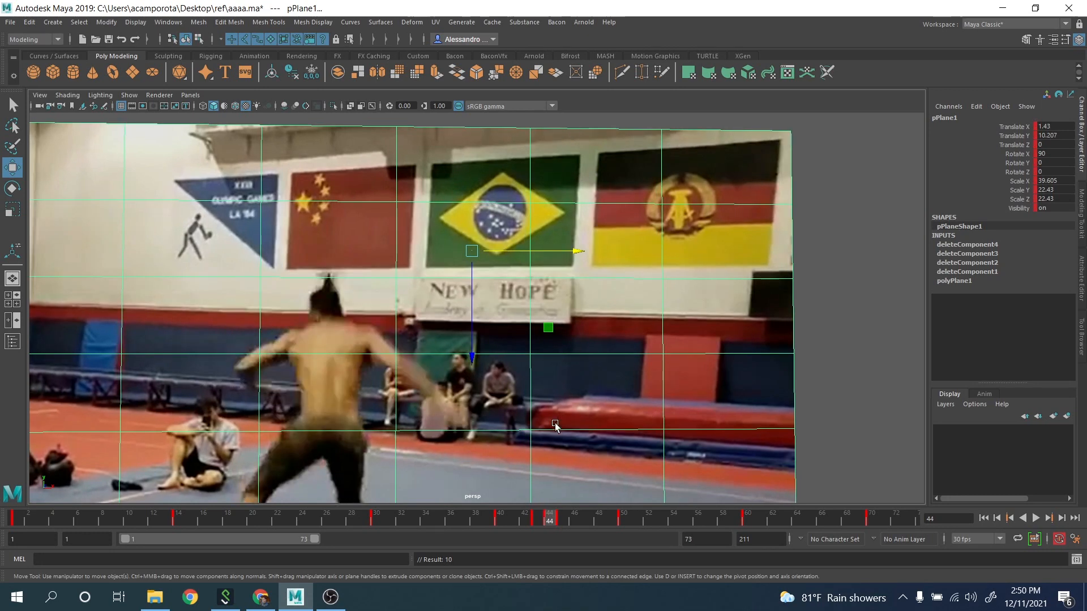
key("alt+period")
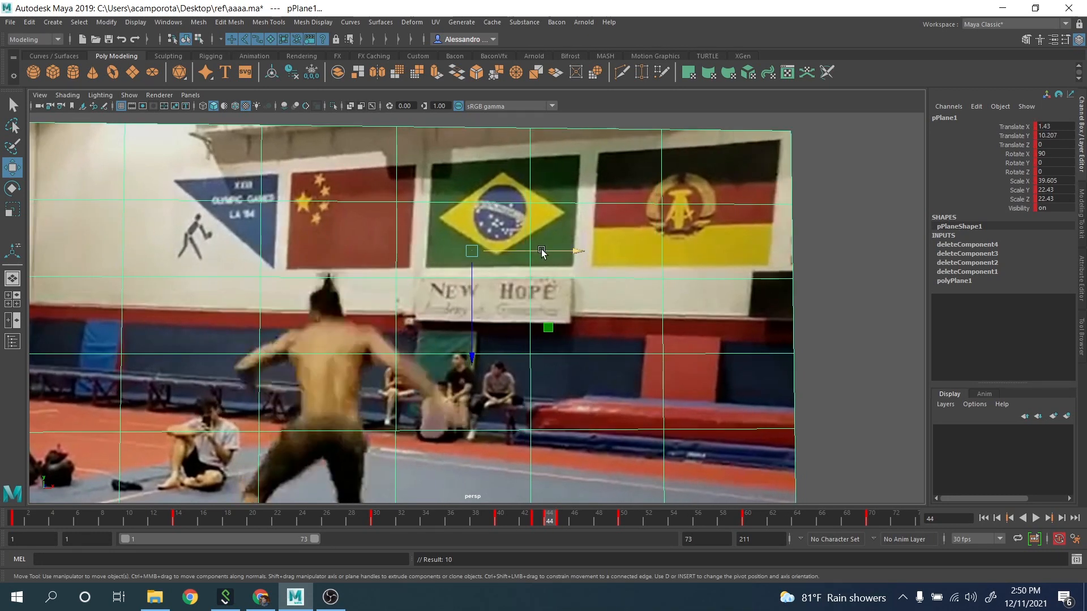
key("alt+period")
key("alt+comma")
key("alt+period")
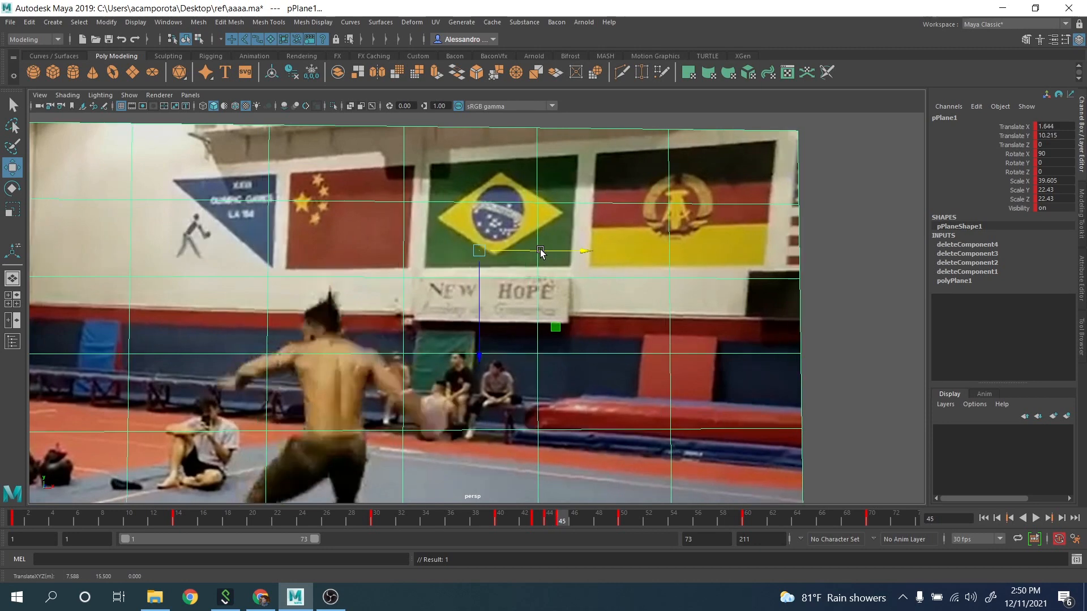
Step: Key the video plane at frame 46 and move it to about X 2.179, Y 10.214, matching the background to frame 45
mouse_move(563, 519)
left_mouse_down()
mouse_move(588, 524)
mouse_move(563, 520)
mouse_move(575, 518)
left_mouse_up()
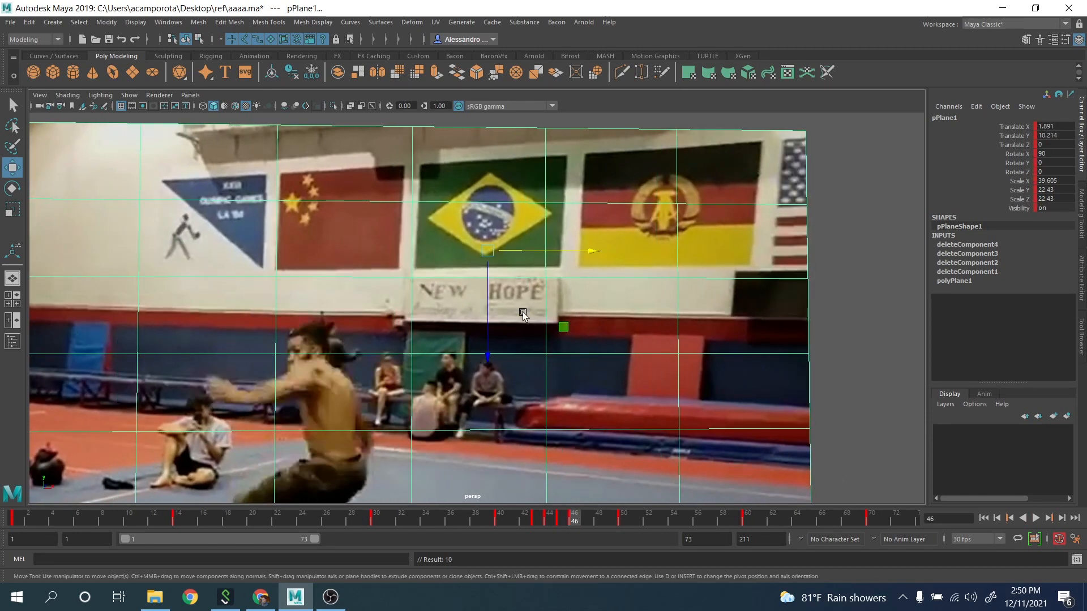
key("alt+comma")
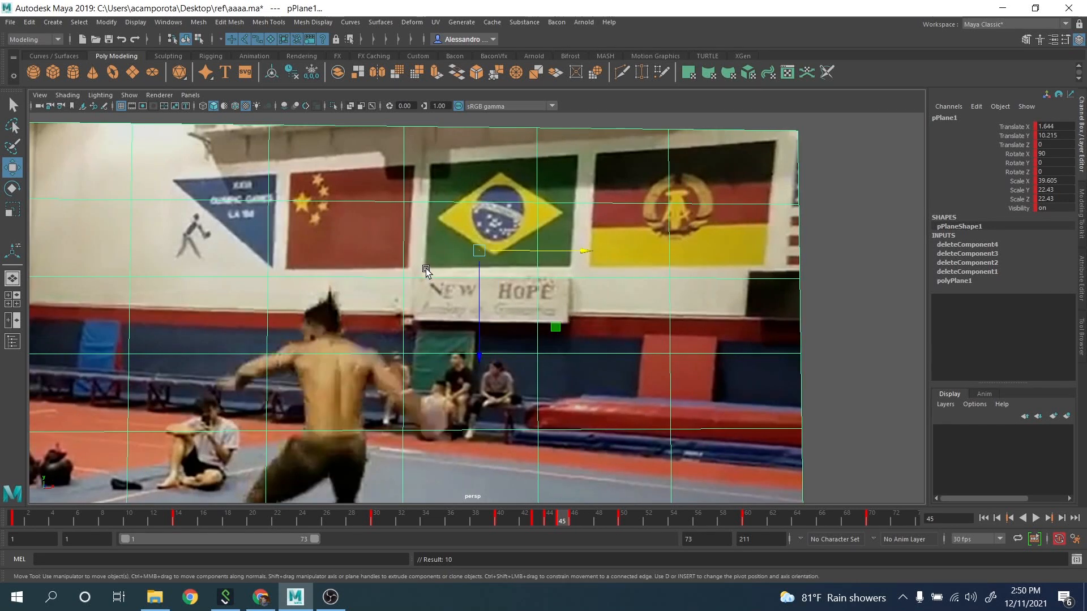
key("alt+period")
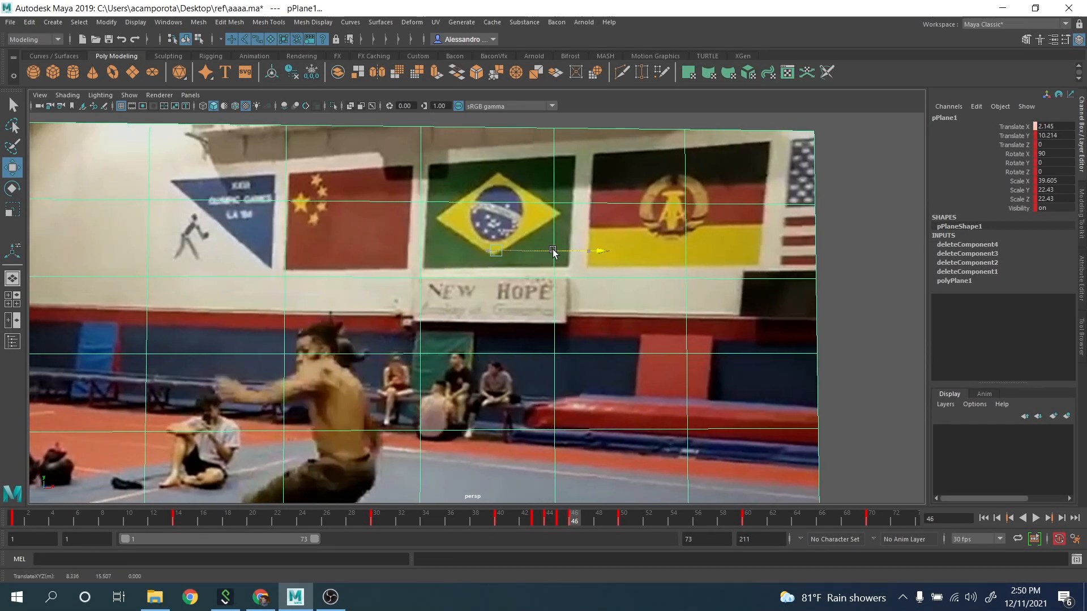
key("alt+comma")
key("alt+period")
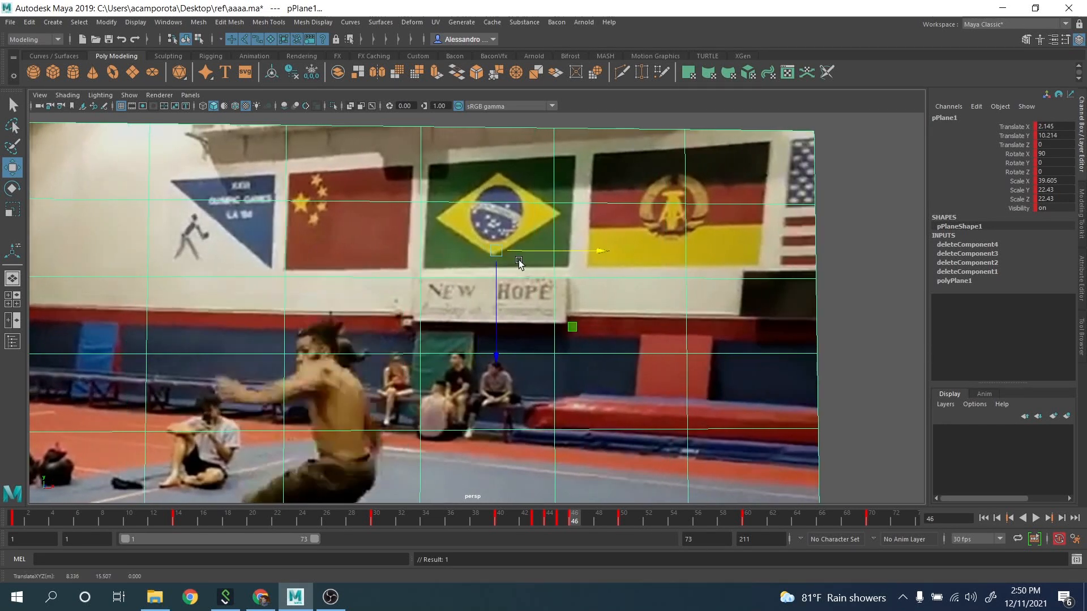
left_click_drag(522, 255, 524, 256)
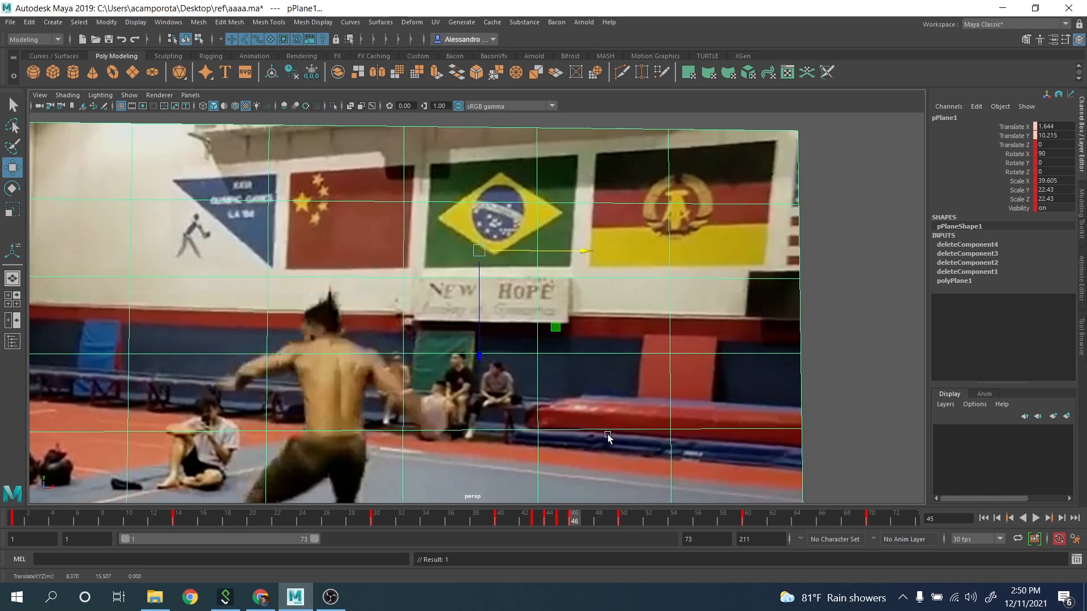
Step: Key the video plane at frame 48 and move it to about X 2.412, Y 10.182, matching the background to frame 46
left_click(588, 519)
left_click_drag(592, 521, 599, 522)
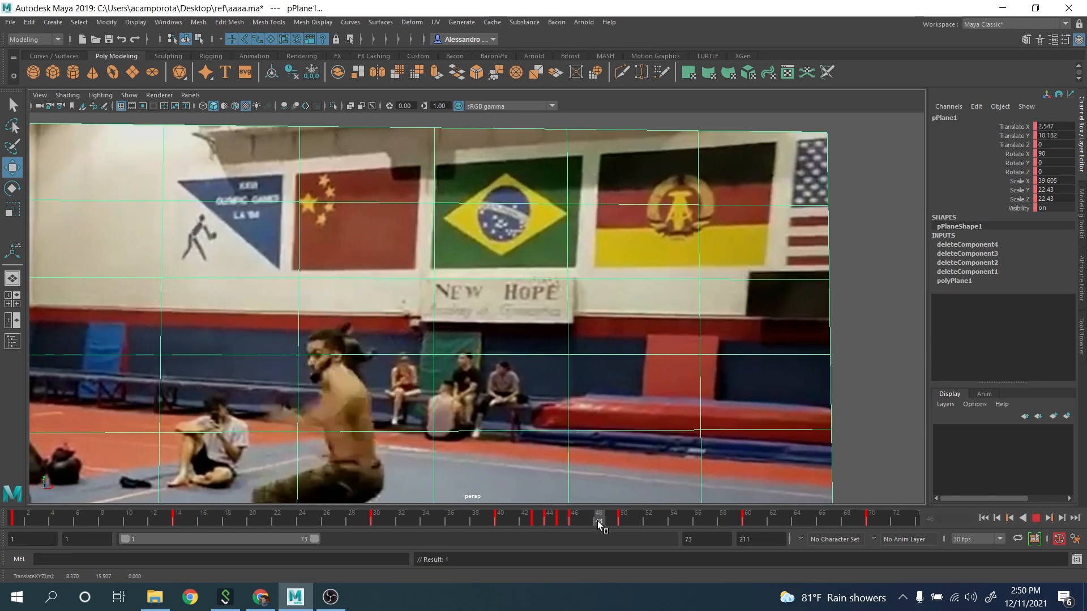
key("s")
key("comma")
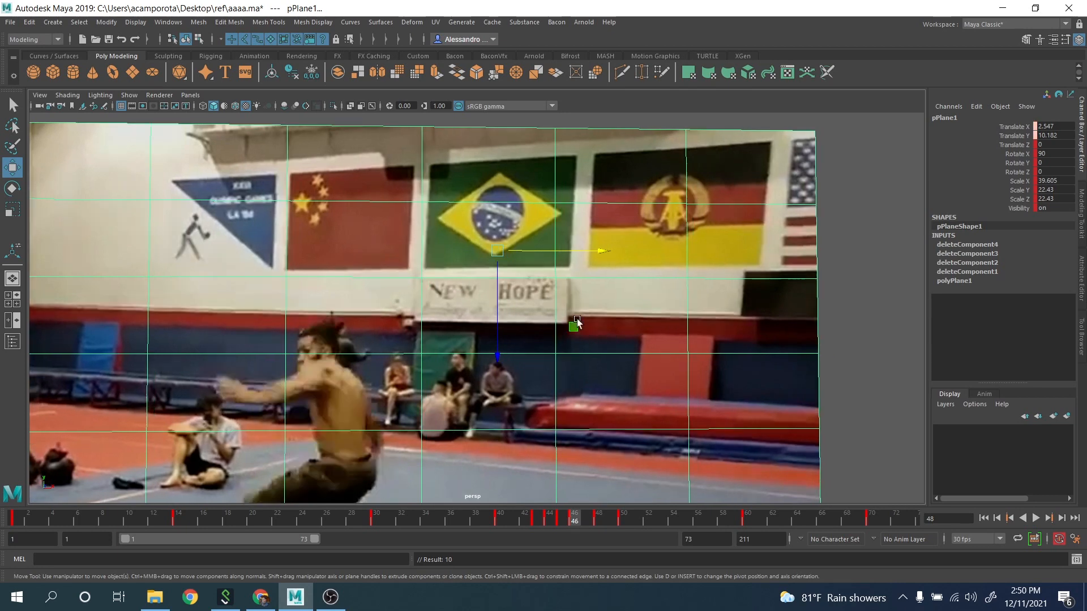
key("period")
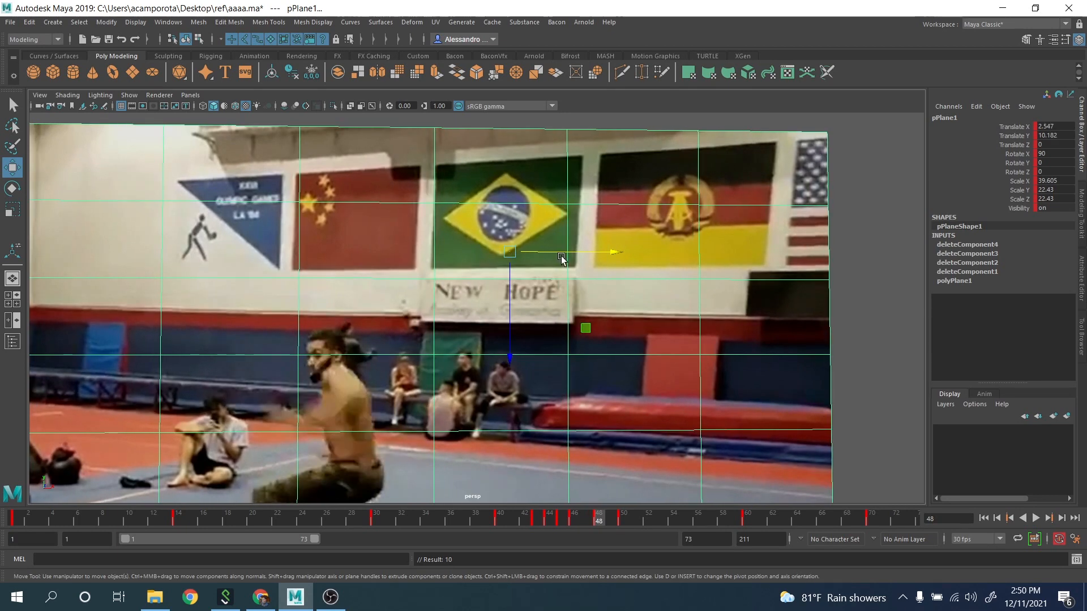
left_click_drag(561, 252, 555, 251)
key("comma")
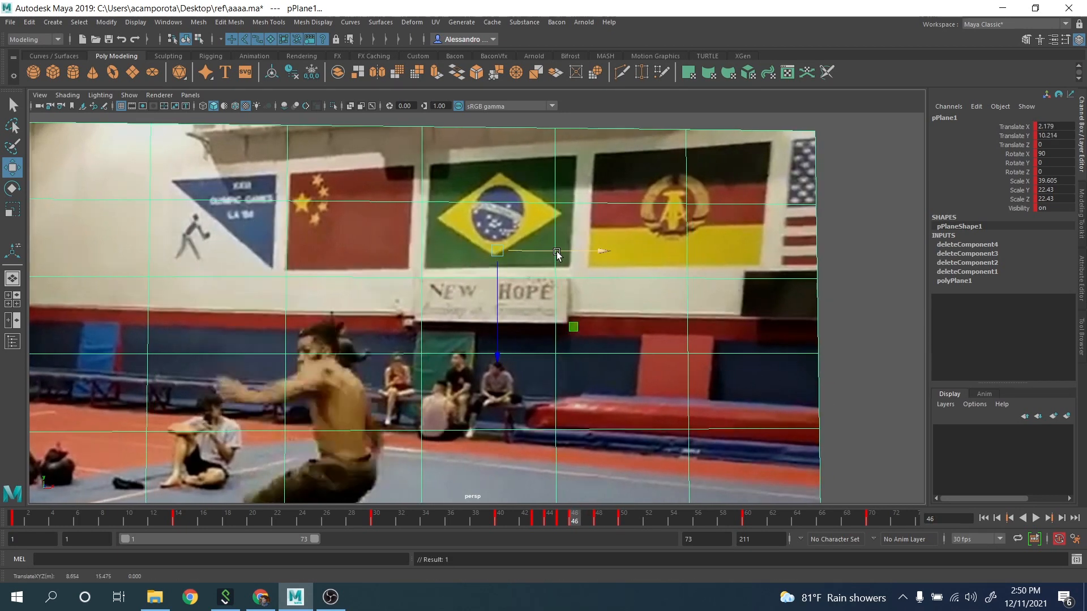
key("period")
key("comma")
key("period")
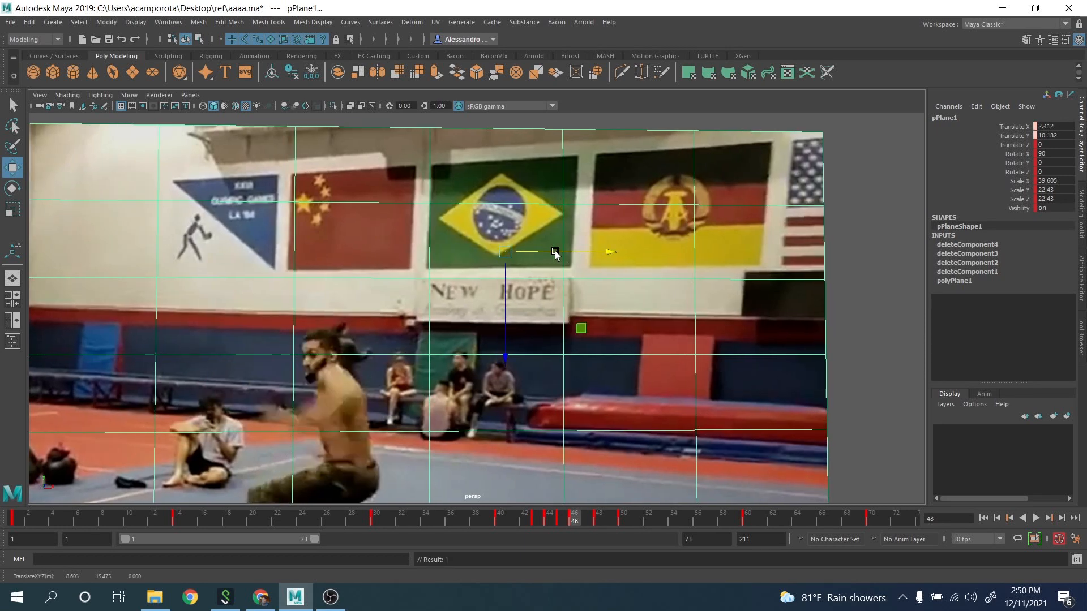
key("comma")
key("period")
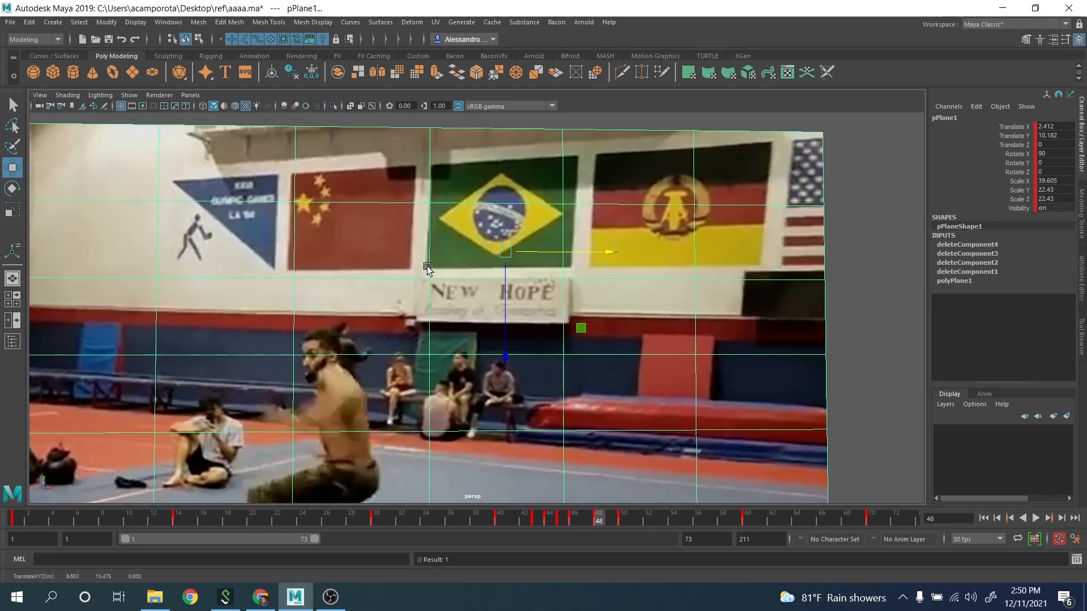
Step: Key the video plane at frame 47 and nudge it sideways until the background lines up with frames 46 and 48
left_click_drag(590, 520, 585, 515)
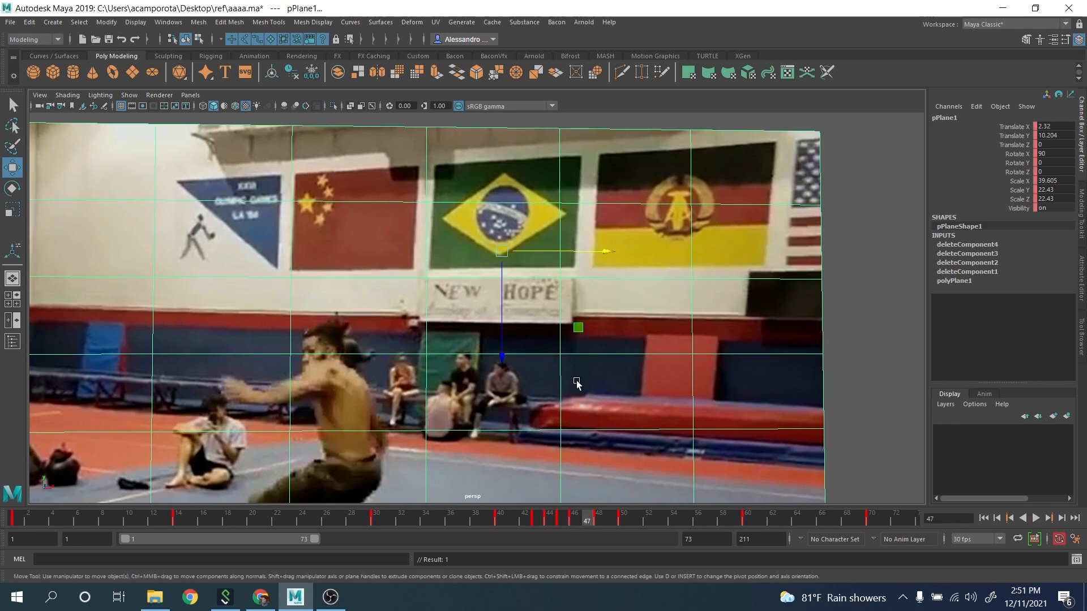
key("comma")
key("alt+period")
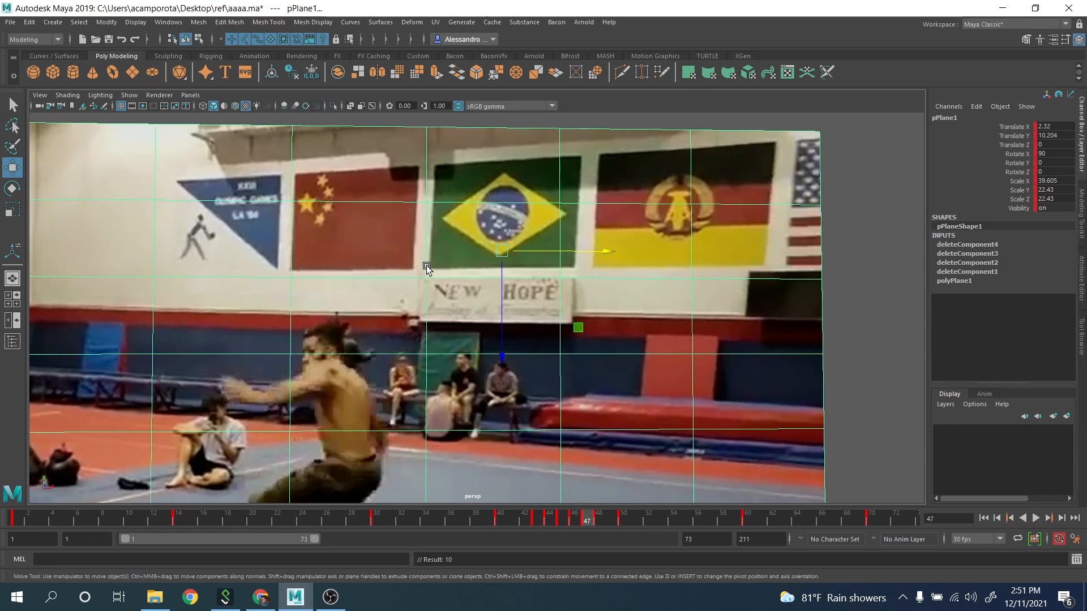
key("alt+comma")
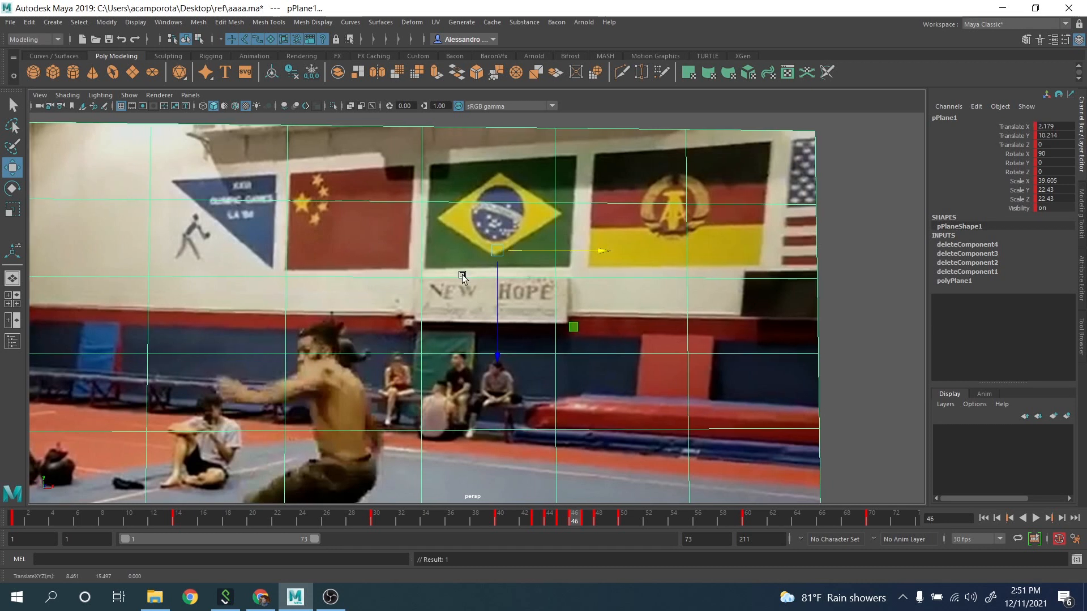
key("alt+period")
left_click_drag(525, 250, 522, 250)
key("s")
key("alt+comma")
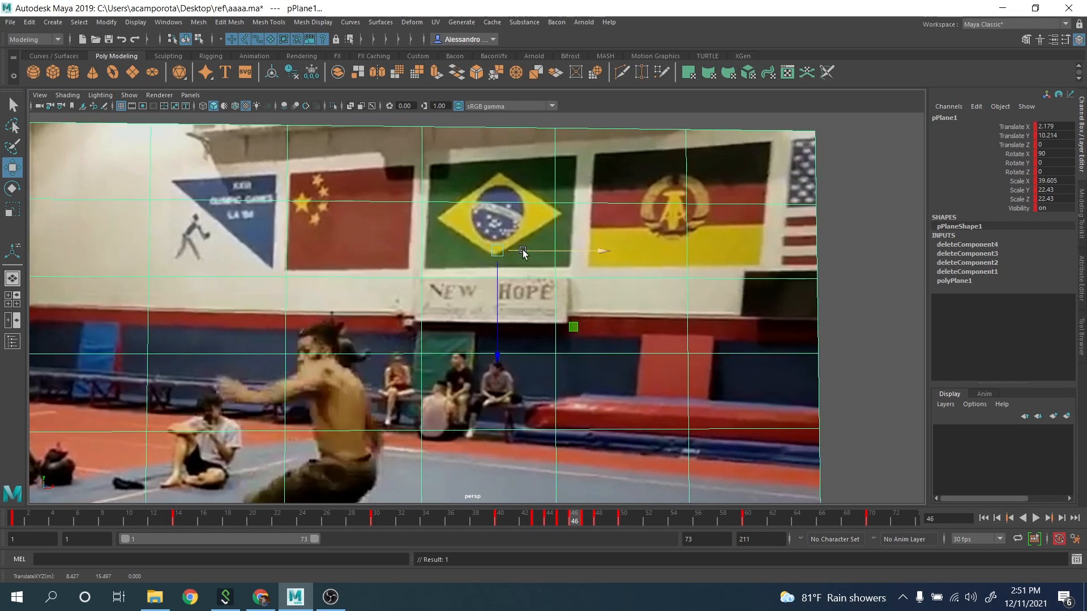
key("alt+period")
key("alt+period")
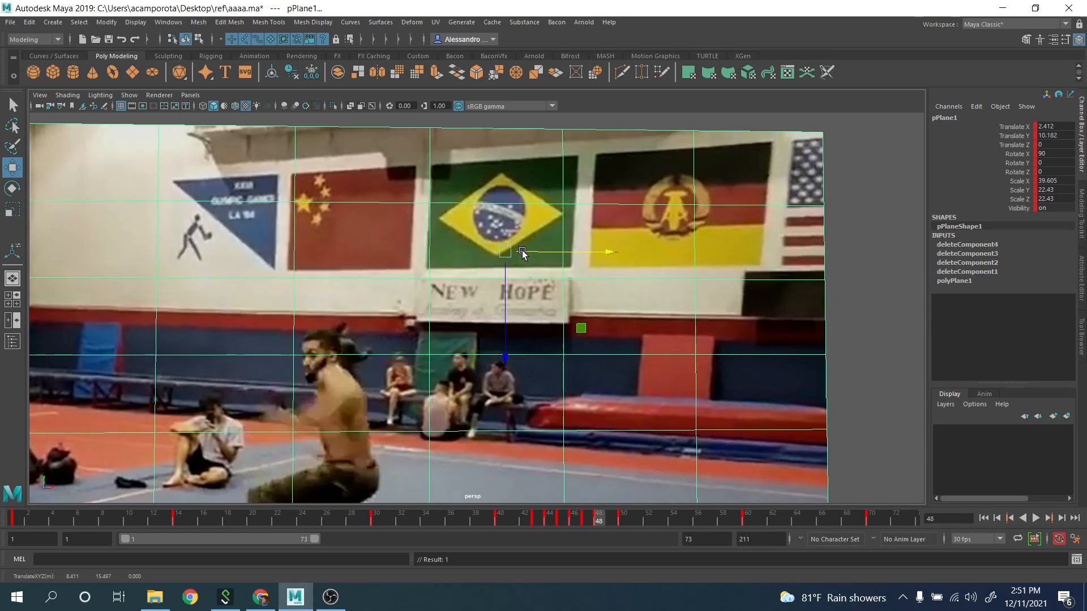
Step: Play back the keyed section, and at frame 51 move the video plane to about X 3.129, Y 9.244, matching the background to frame 50
key("alt+v")
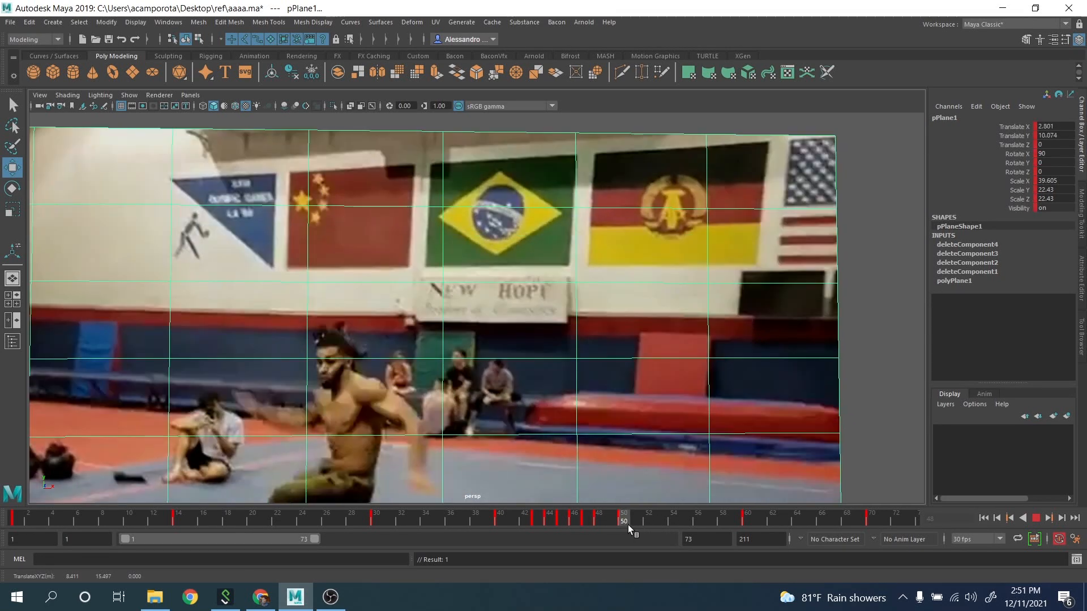
left_click(633, 525)
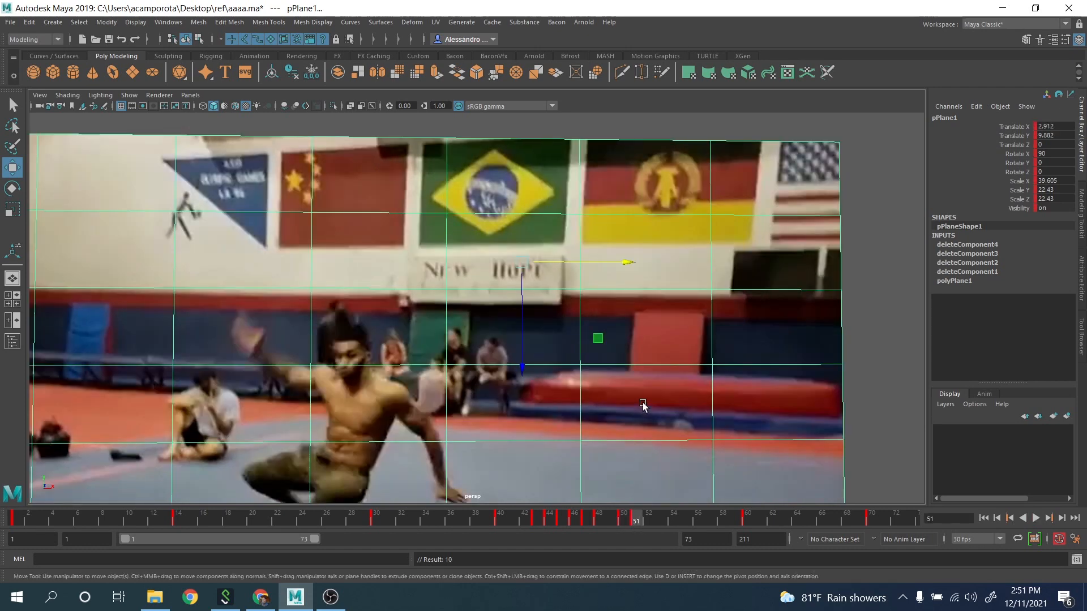
key("alt+comma")
key("alt+period")
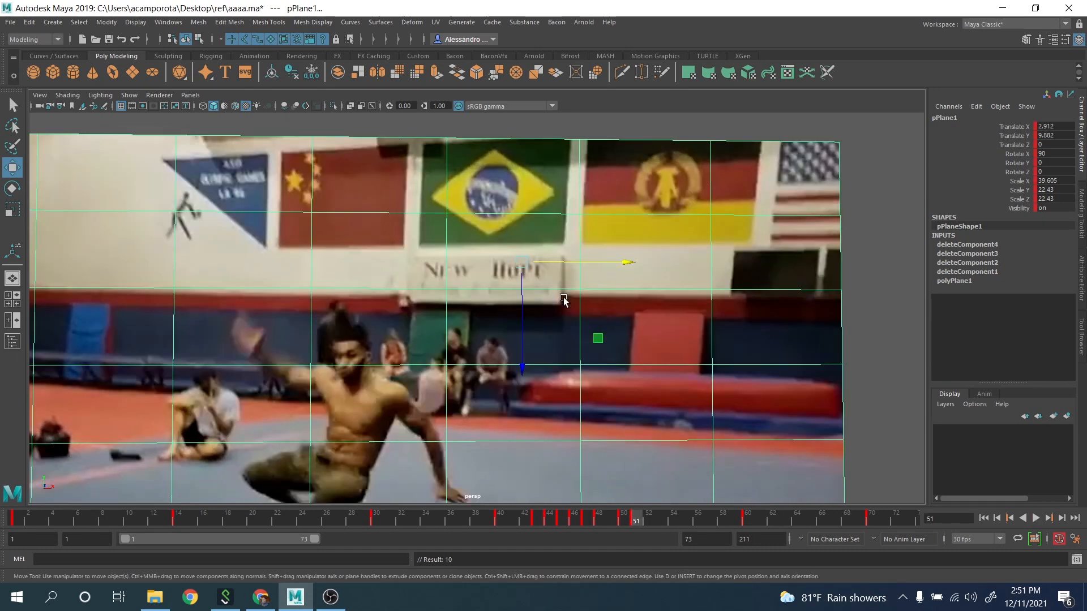
middle_click_drag(599, 341, 608, 367)
key("alt+comma")
key("alt+period")
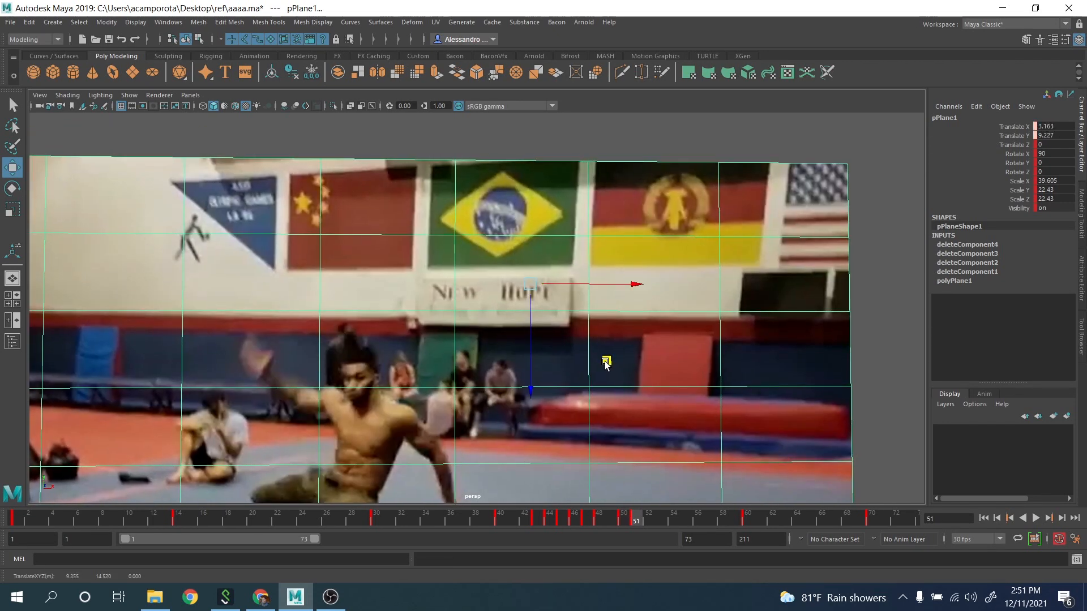
key("alt+comma")
key("alt+period")
middle_click_drag(602, 363, 600, 363)
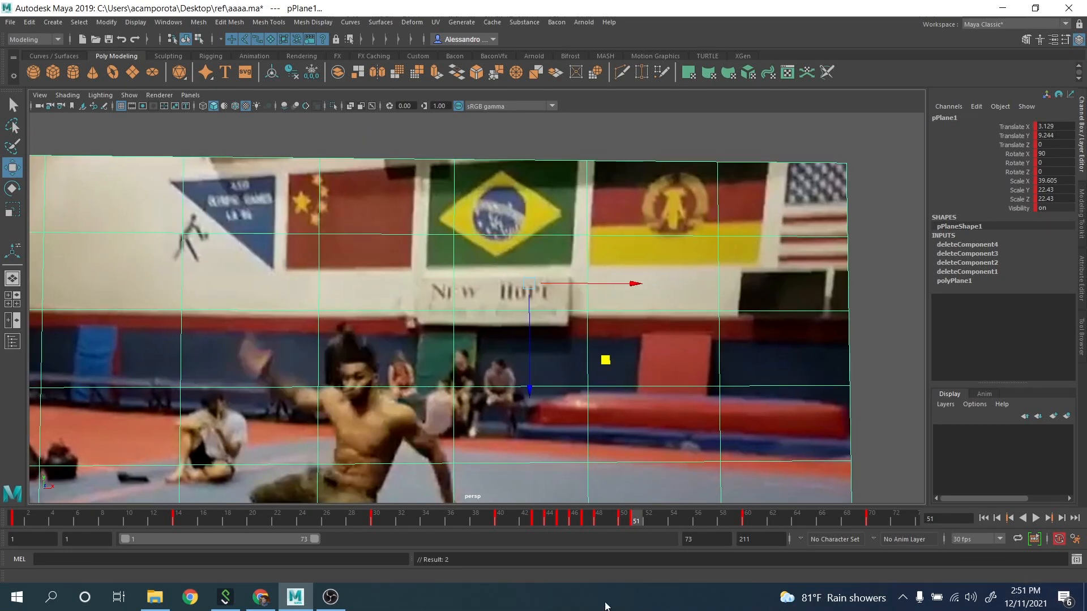
left_click(334, 598)
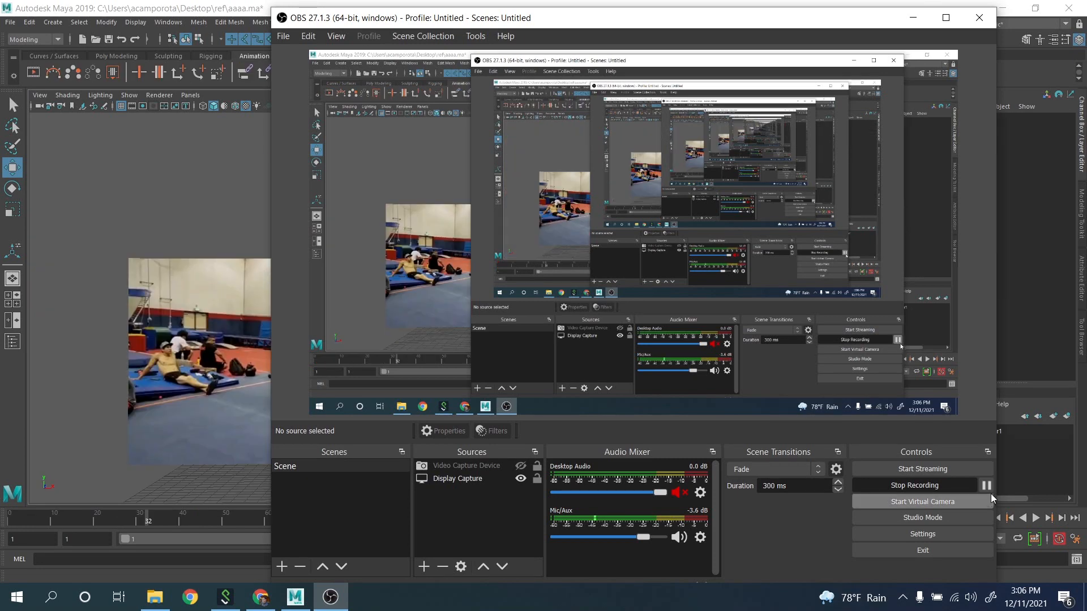
left_click(913, 18)
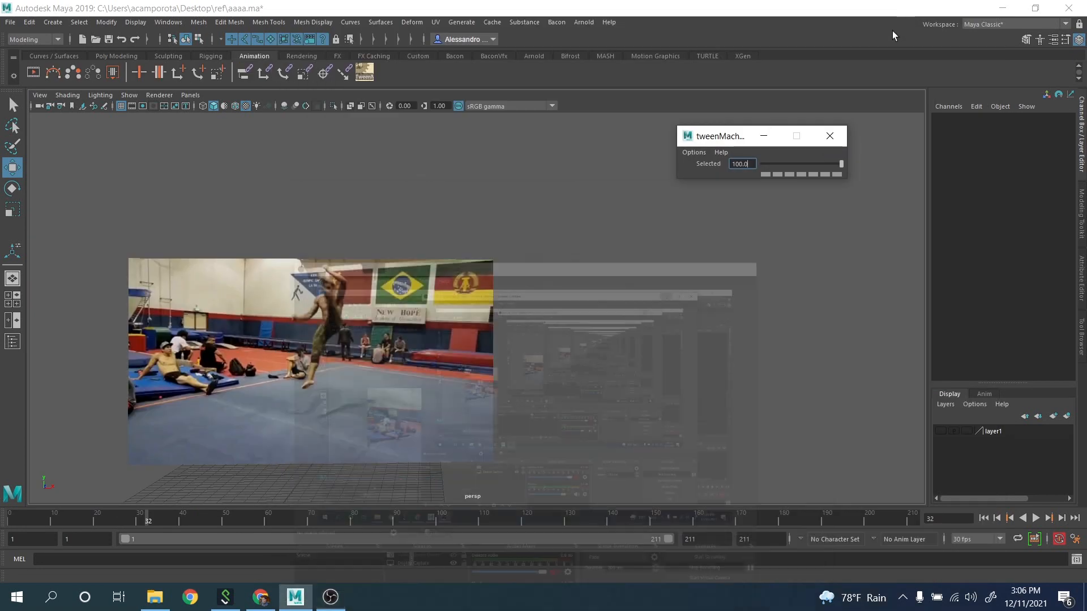
Step: Review the video plane's keys across the full timeline and play the stabilized footage from frame 1 to the end
left_click(491, 289)
left_click_drag(532, 291, 556, 281, "alt")
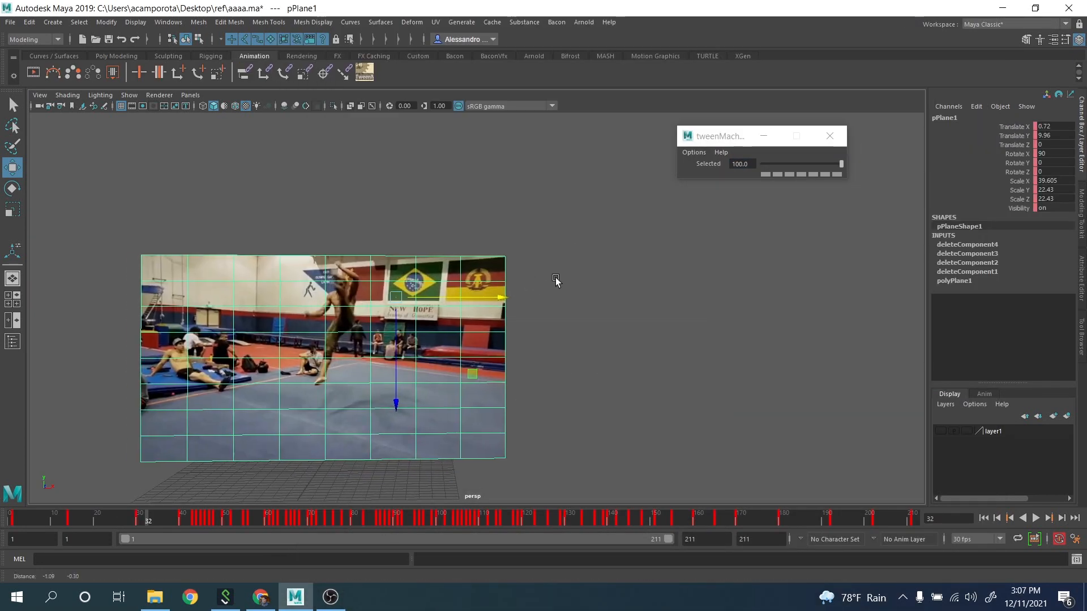
left_click(633, 395)
left_click_drag(634, 396, 615, 413, "alt")
scroll(644, 390, "up", 1)
mouse_move(607, 409)
middle_mouse_down("alt")
mouse_move(645, 390)
mouse_move(625, 405)
middle_mouse_up("alt")
scroll(634, 399, "down", 1)
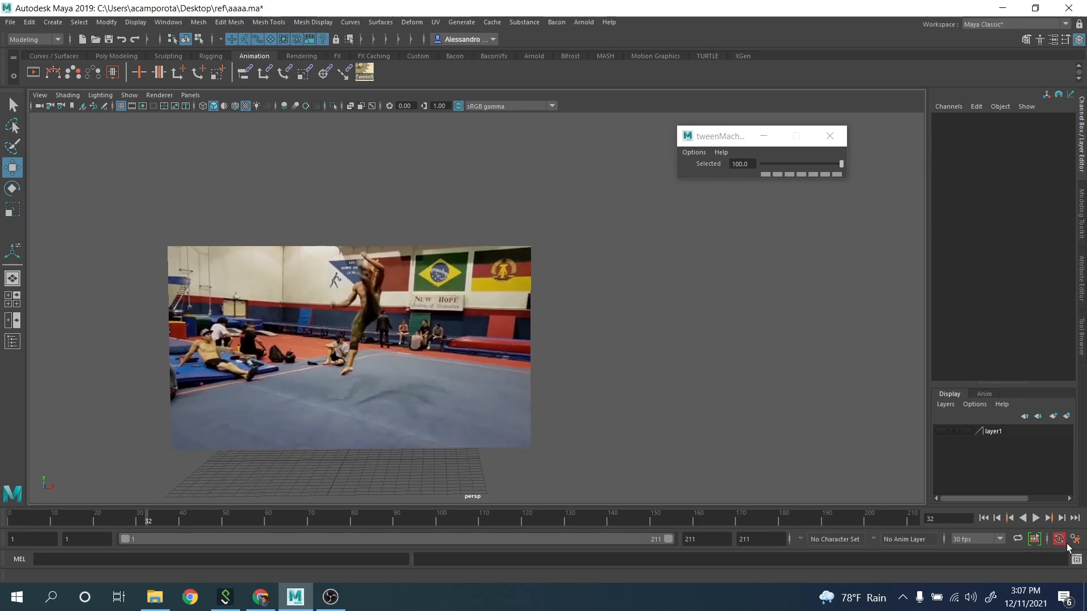
left_click(14, 518)
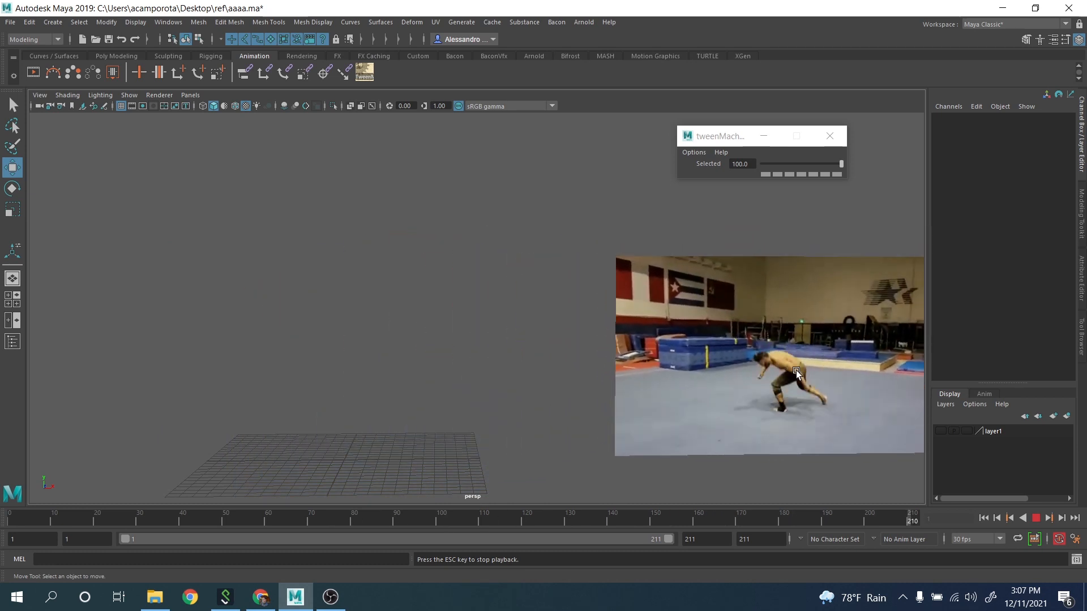
left_click(1036, 519)
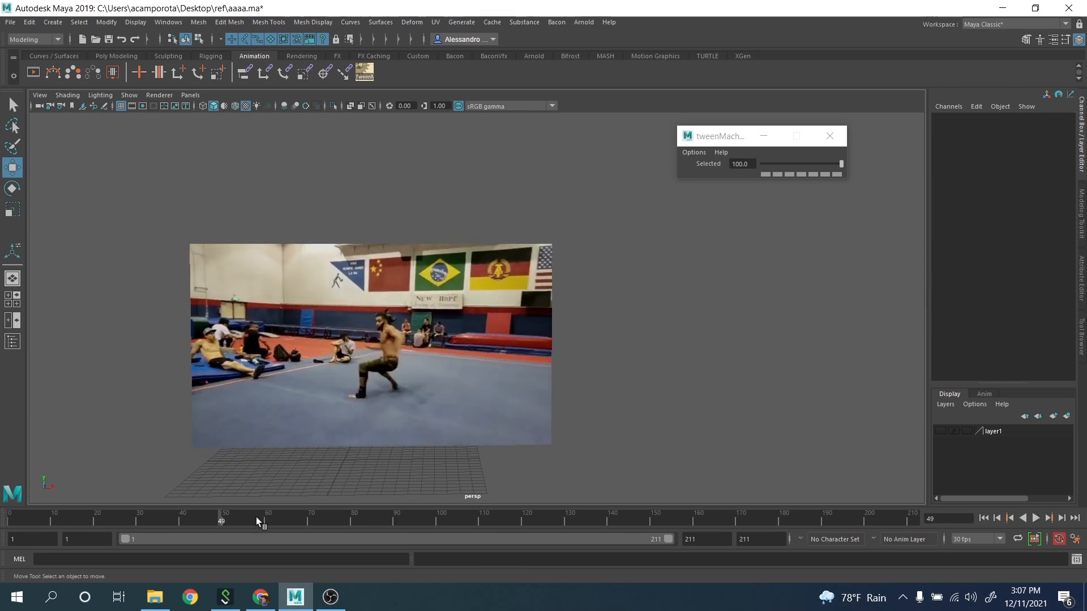
Step: Select the video plane and compare its position at frame 1 with its position at frame 211
left_click(301, 407)
left_click_drag(114, 512, 11, 514)
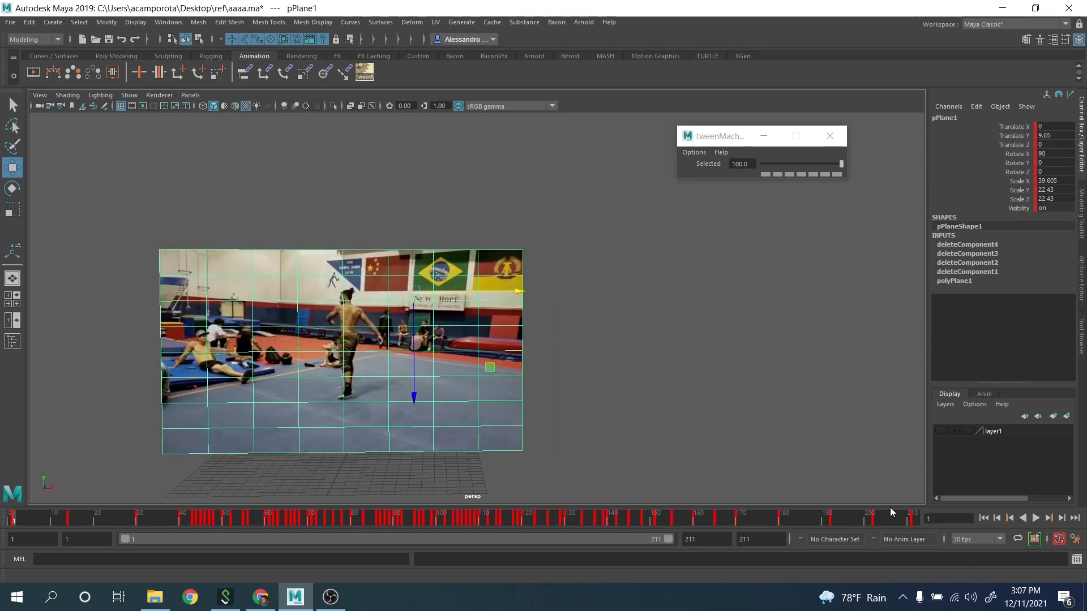
left_click(915, 516)
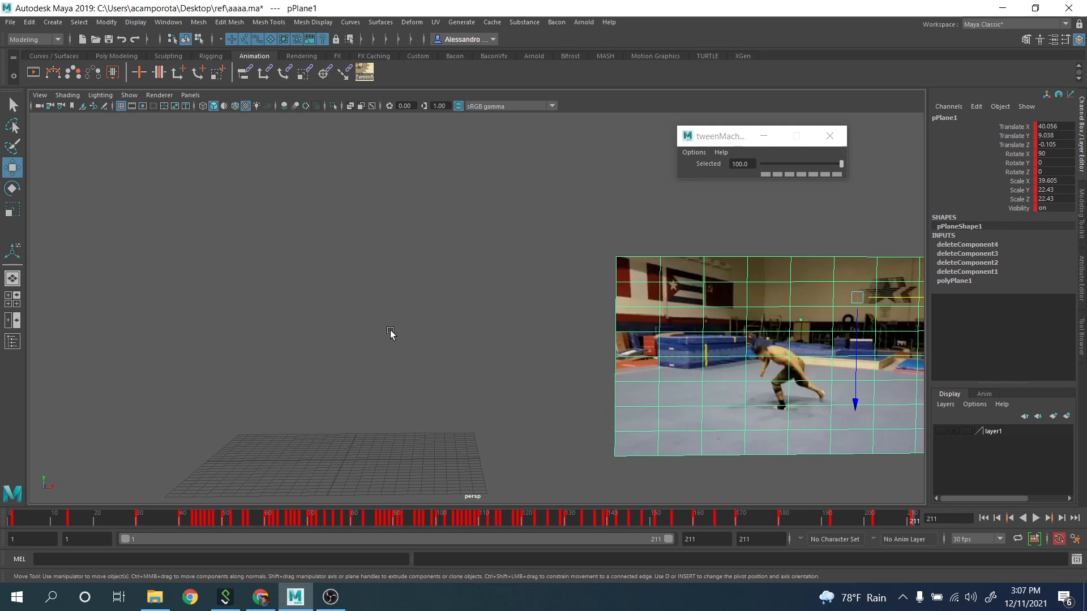
Step: Show layer1 and compare its stationary footage plane with the stabilized plane by scrubbing between frames 1 and 211 and playing back
left_click(939, 432)
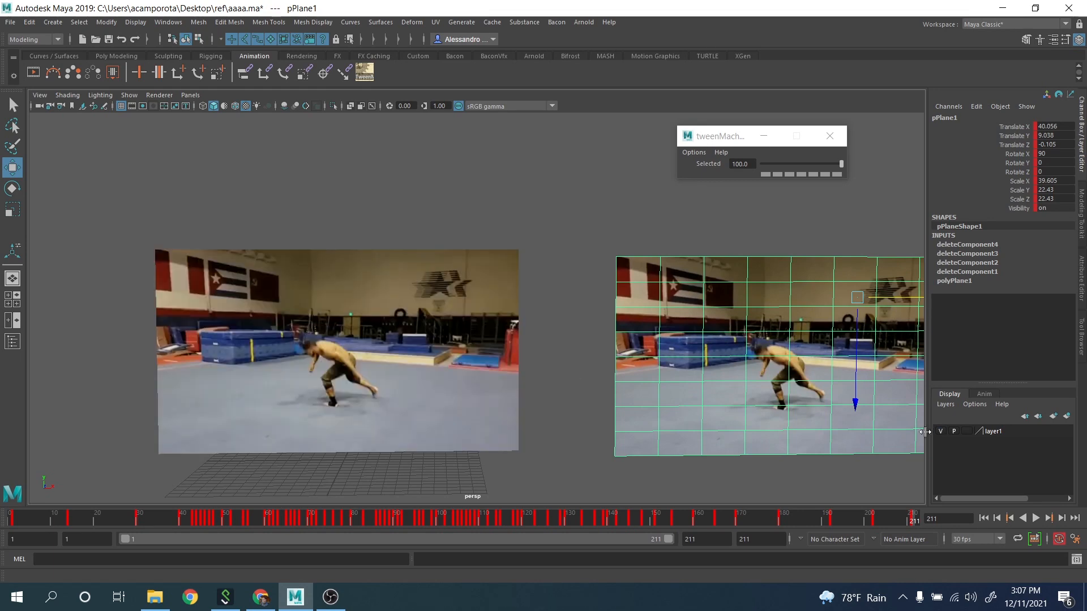
left_click_drag(67, 514, 878, 520)
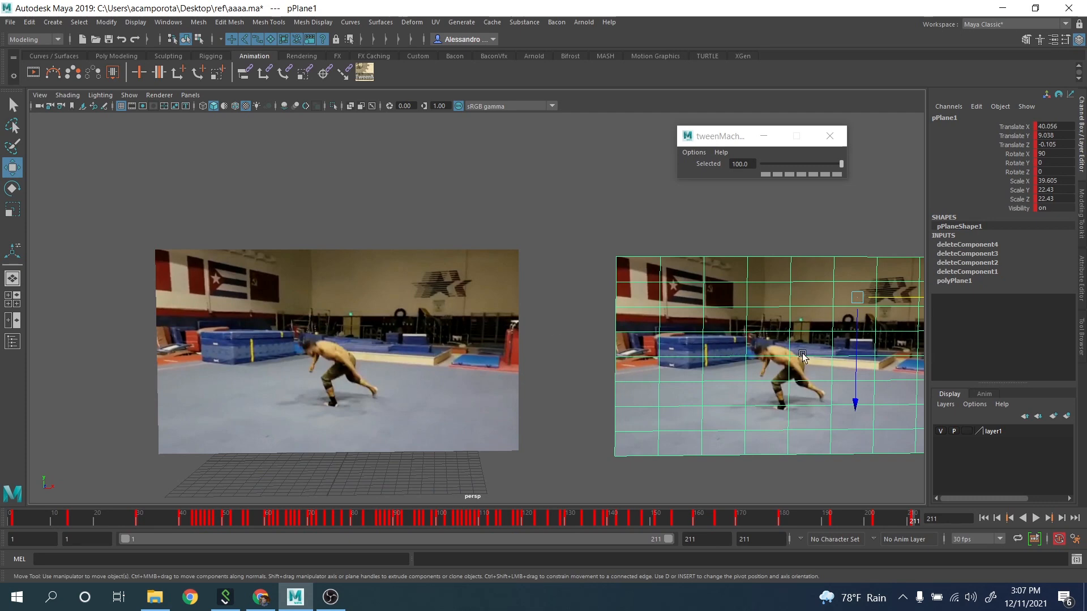
left_click_drag(210, 524, 11, 518)
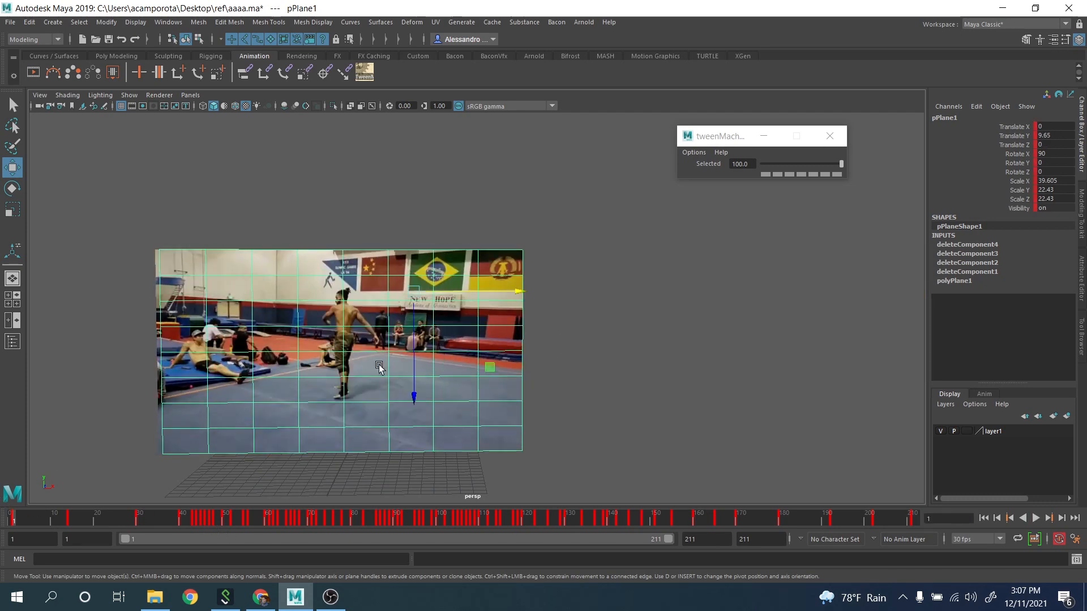
left_click_drag(764, 519, 957, 519)
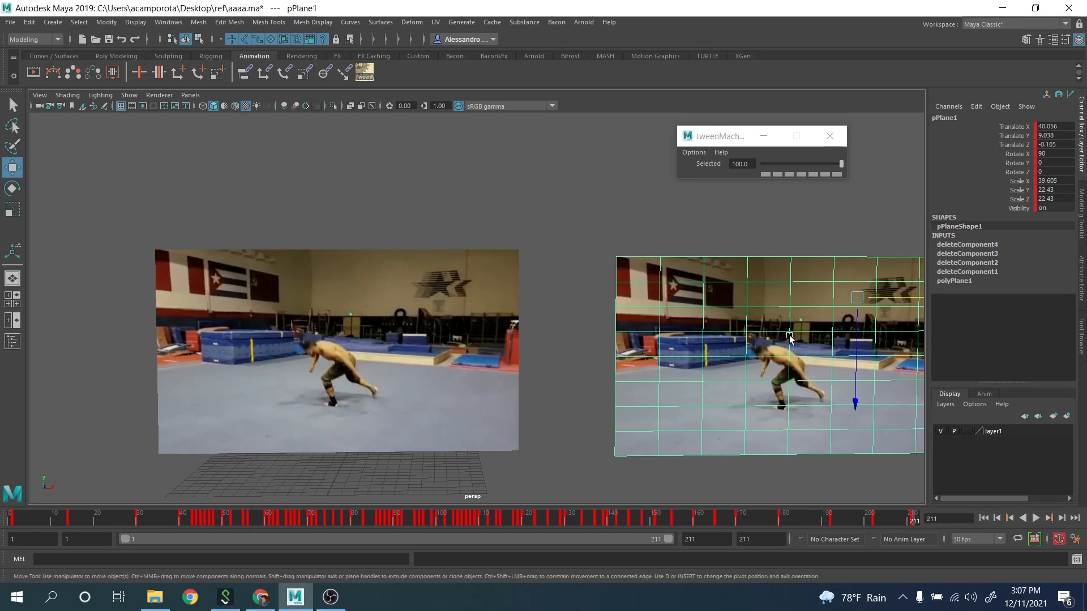
left_click(556, 214)
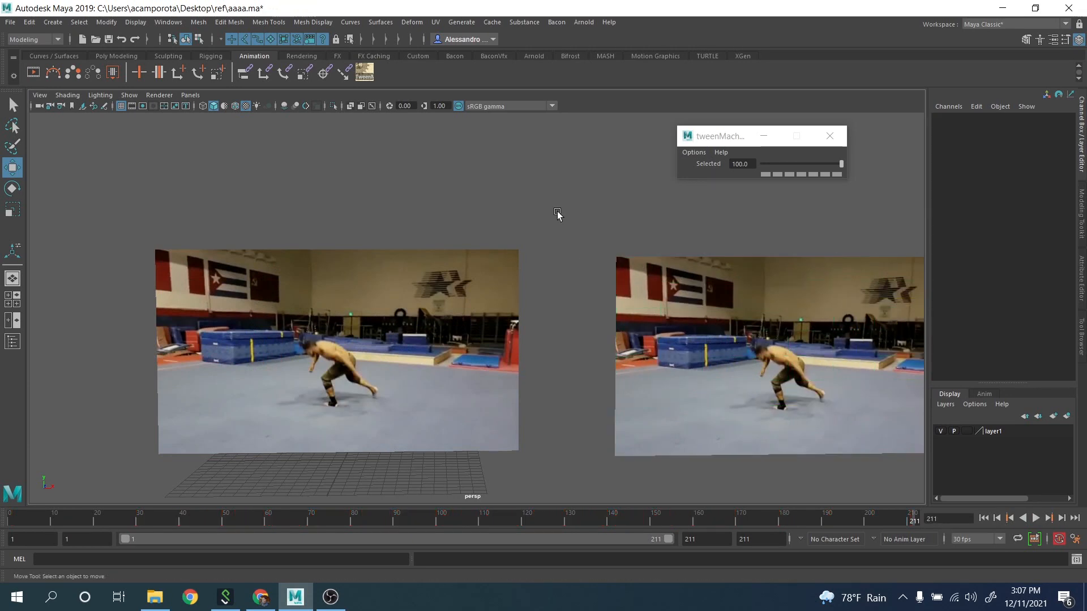
left_click(1035, 519)
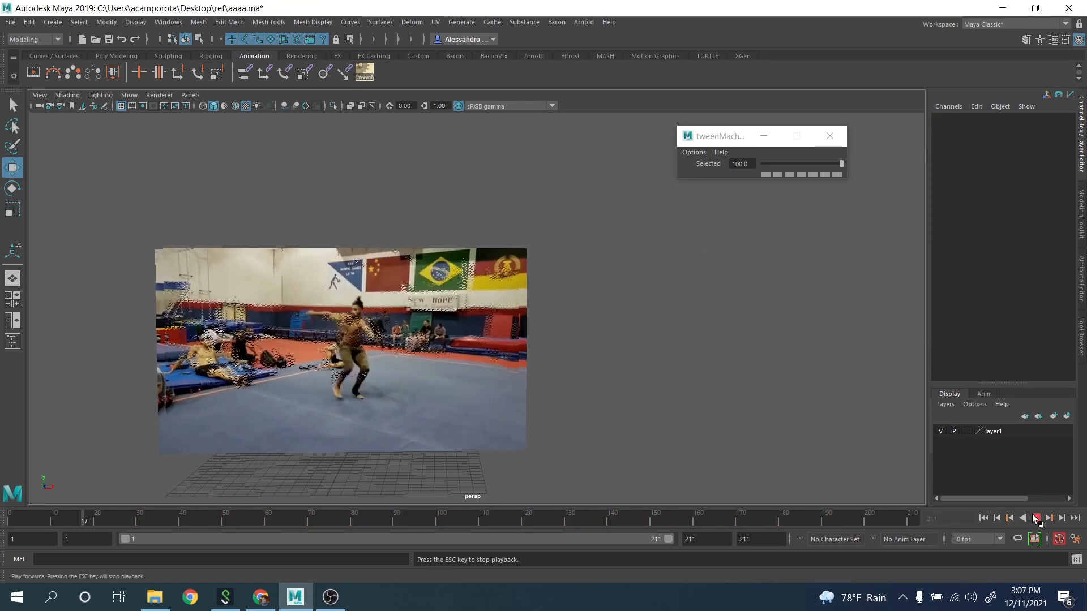
left_click(1036, 519)
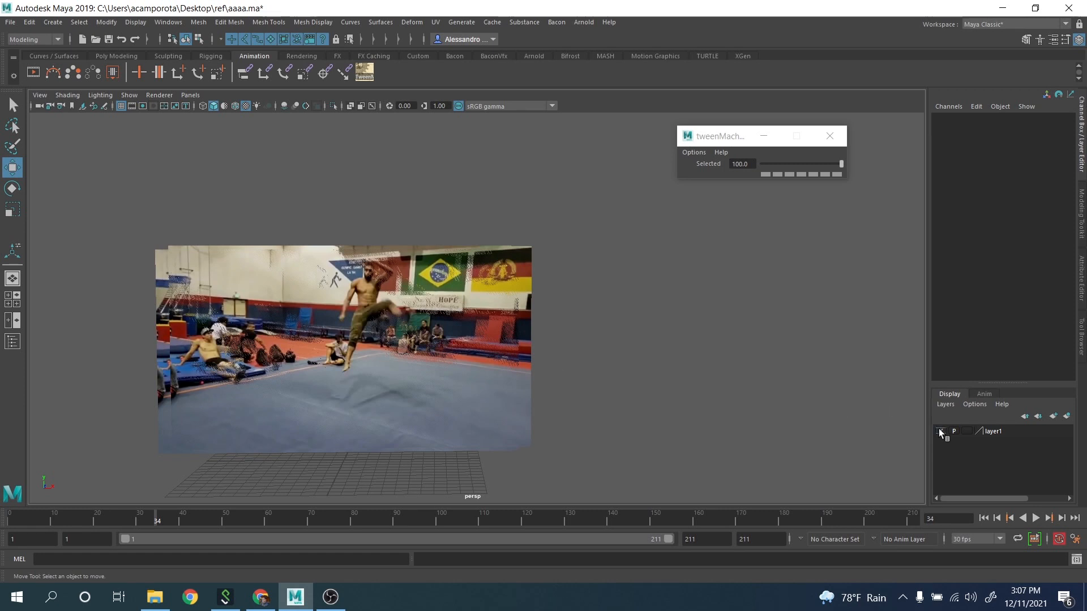
Step: Hide layer1 and play back the stabilized video plane on its own
left_click(941, 433)
left_click(1035, 519)
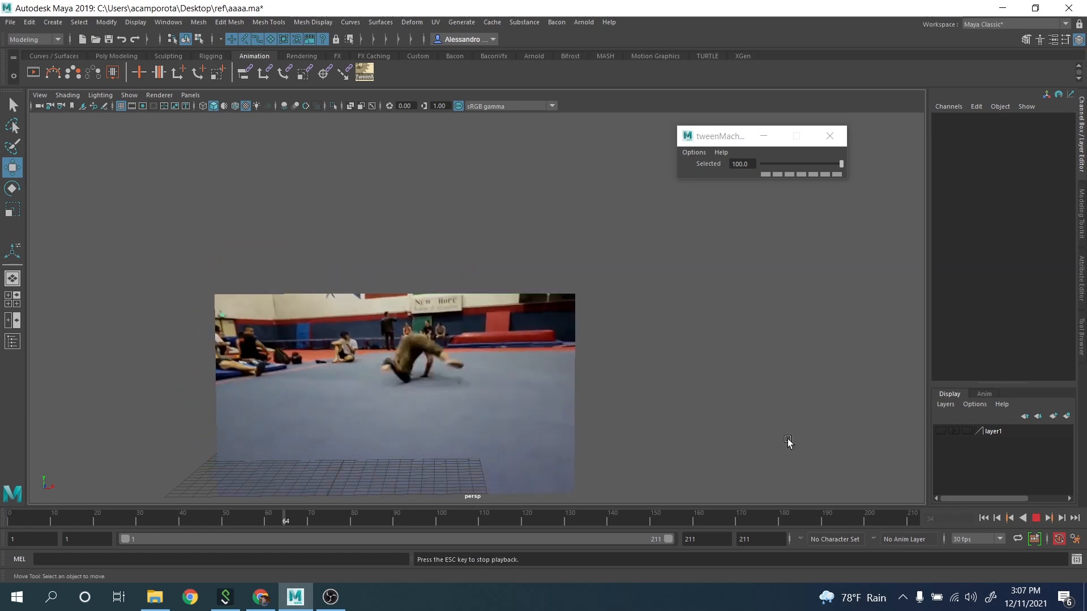